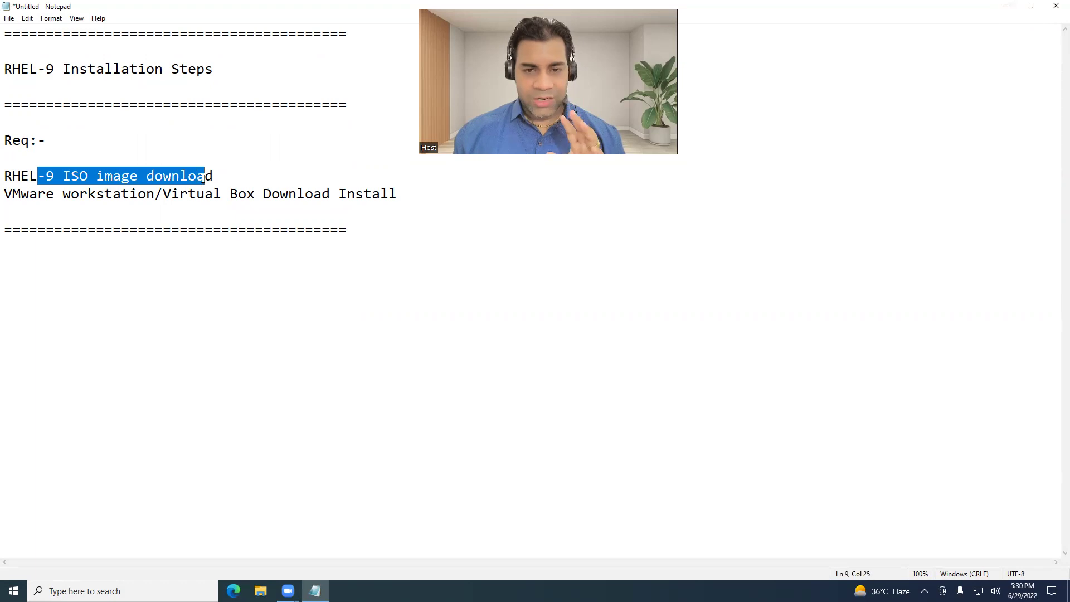
left_click_drag(57, 197, 155, 198)
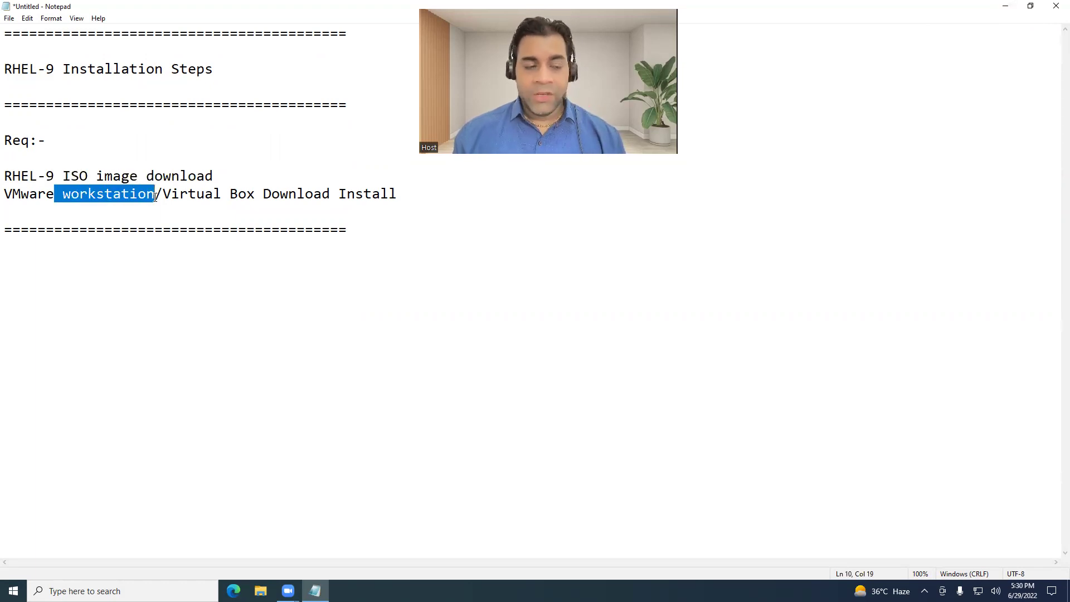
left_click(155, 197)
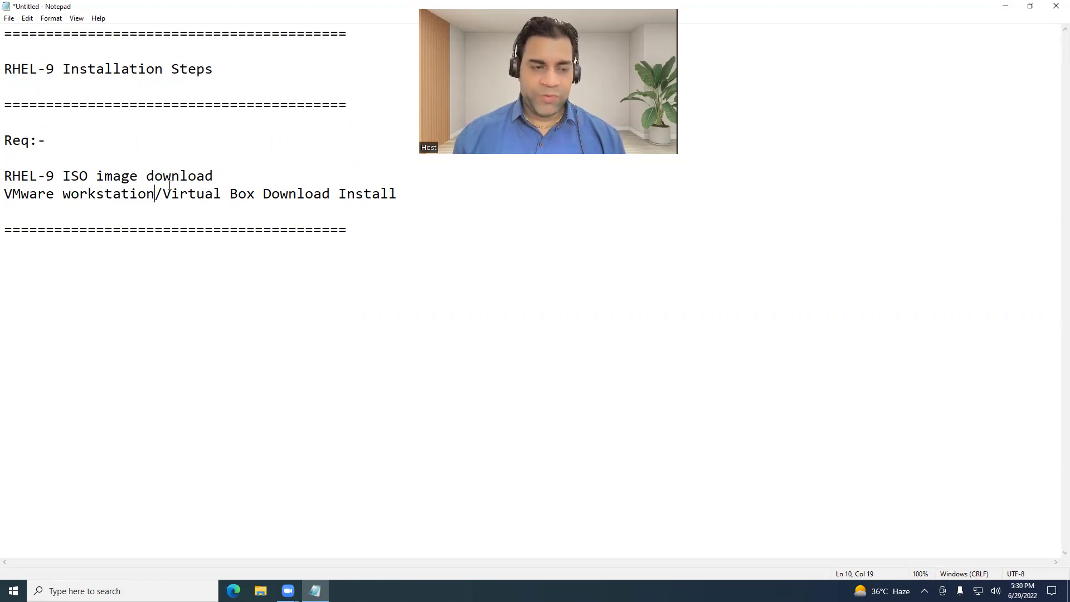
left_click_drag(73, 176, 147, 176)
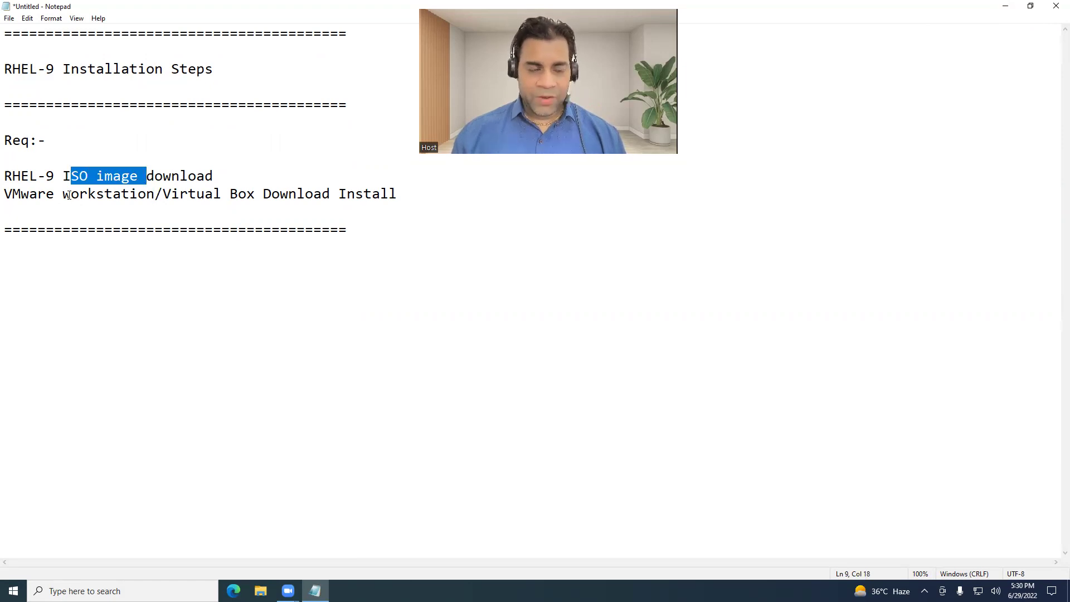
left_click_drag(71, 195, 144, 196)
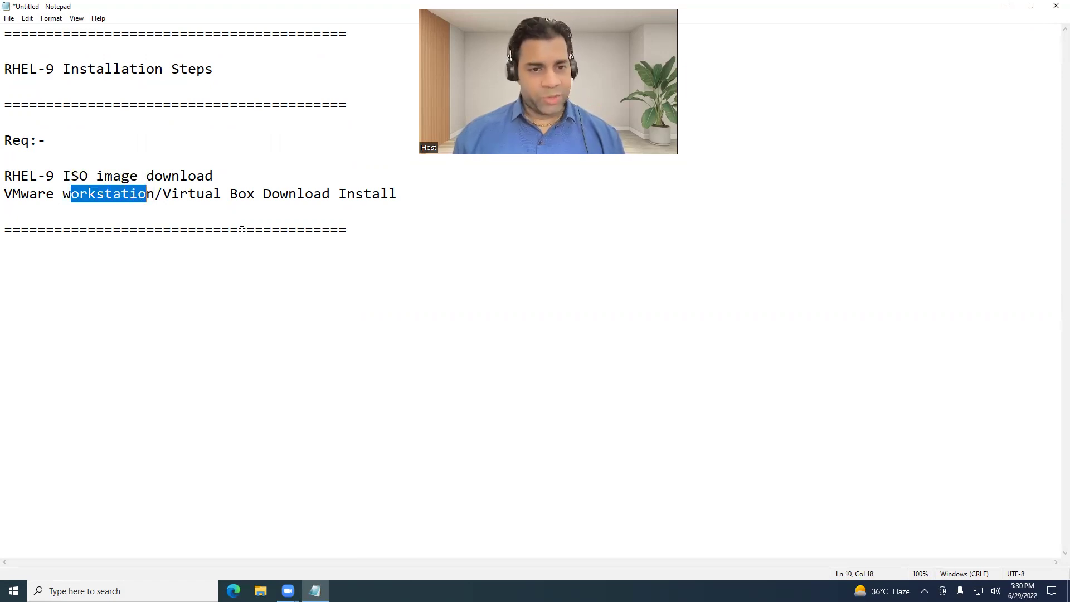
left_click(355, 227)
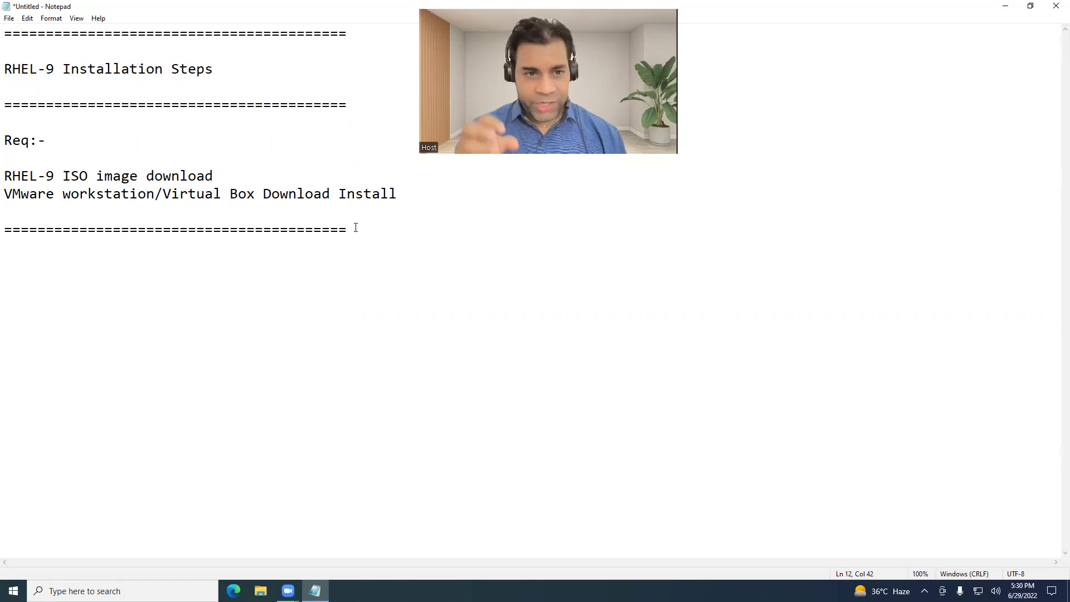
Add a ==== separator, then write the Step-1 line about installing VMware Workstation to create a practice virtual machine.
key("Return")
key("Return")
key("Return")
key("Return")
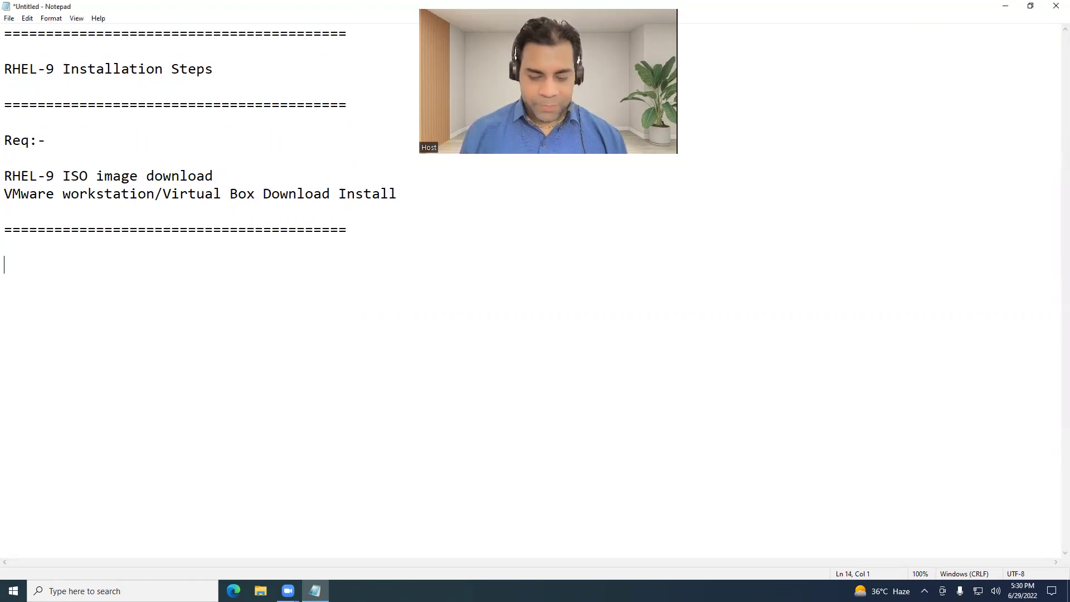
type("=========================================")
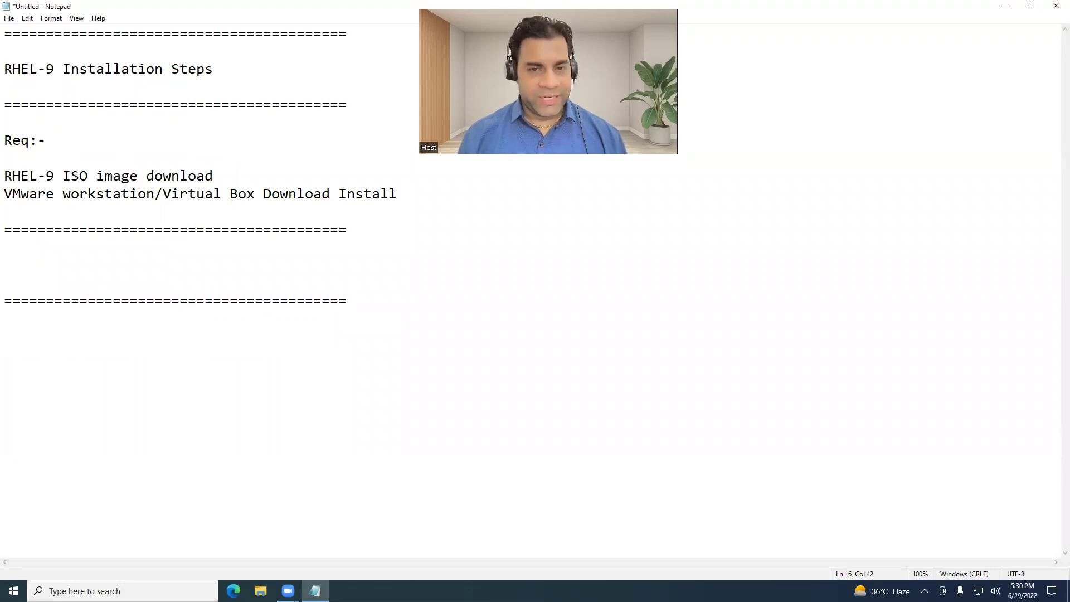
key("Up")
key("Up")
key("Up")
type("Step-1")
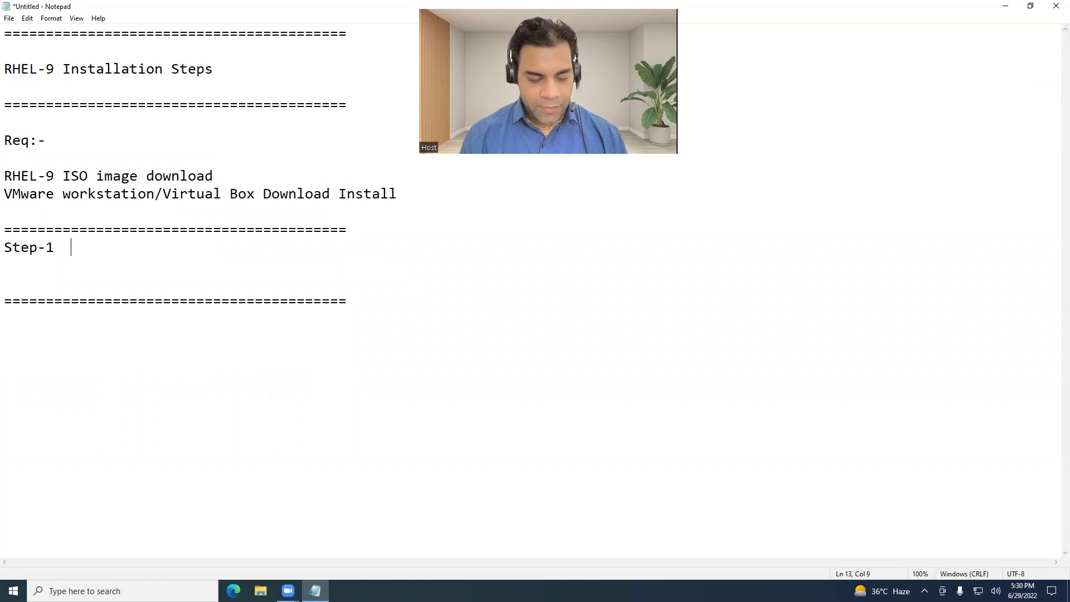
type("   We will ins")
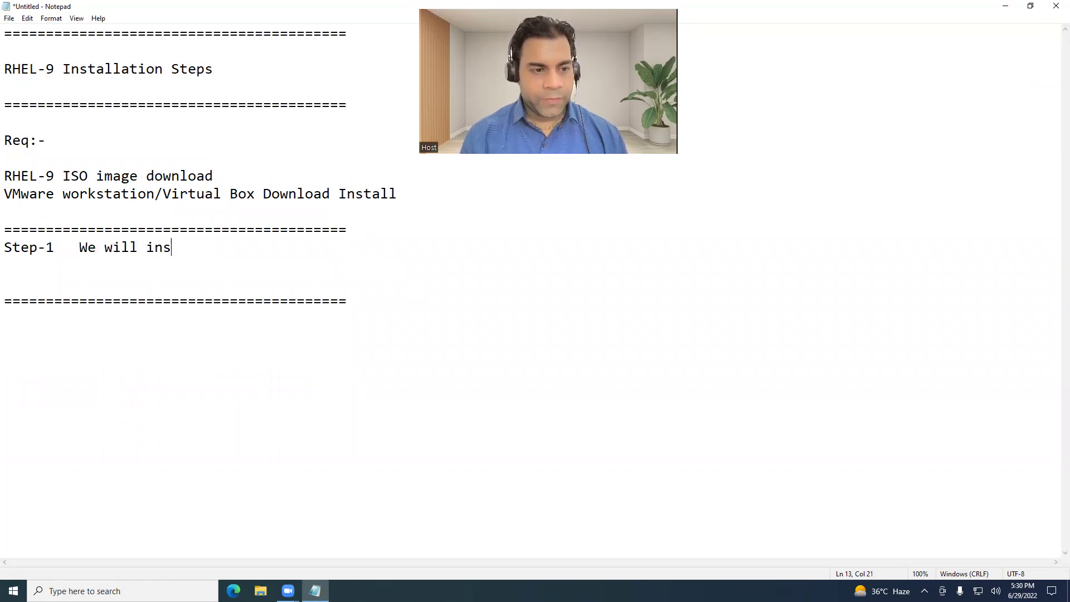
type("tall vmware workstat")
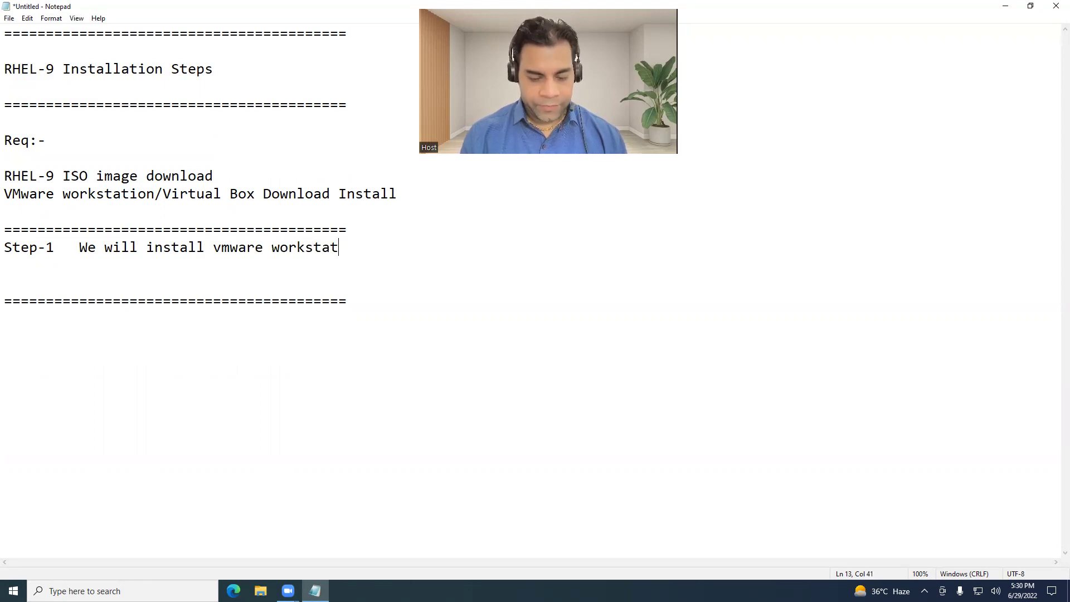
type("ion software first cos w")
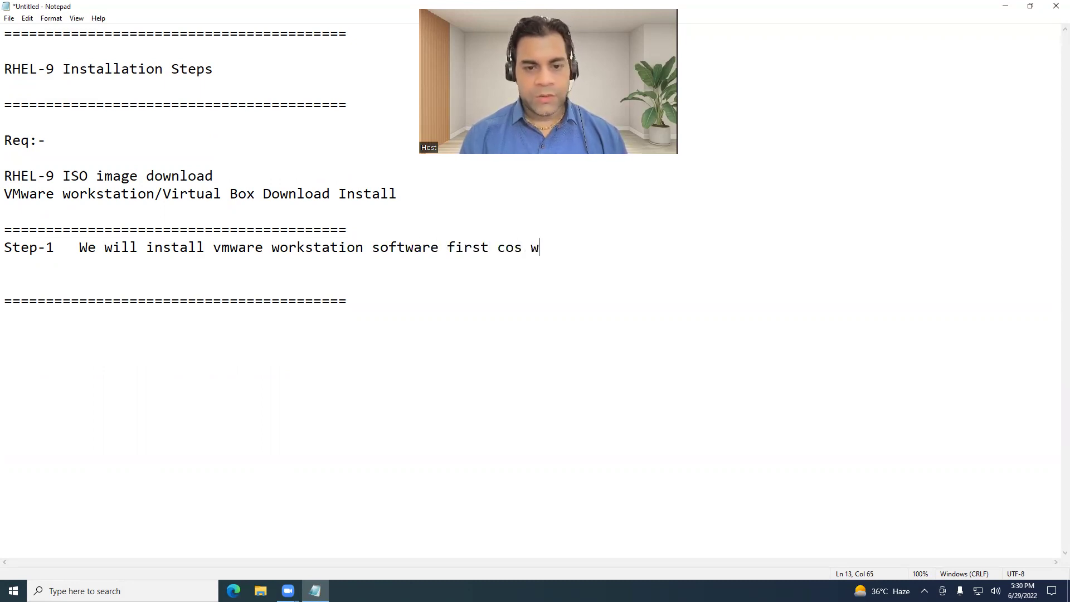
type("e are goin")
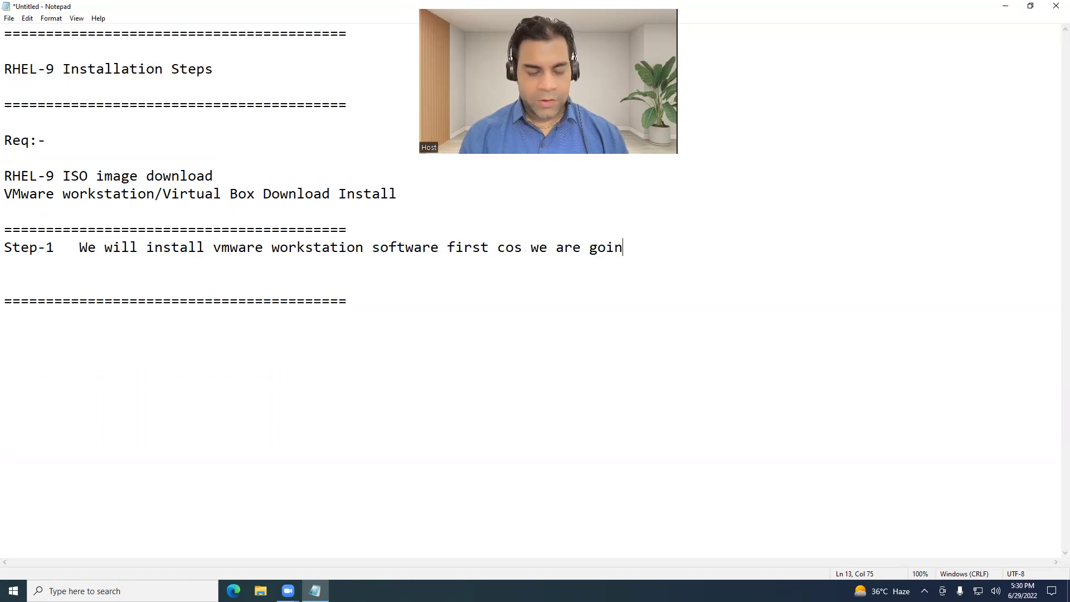
type("g to create Virtual machine for practise.")
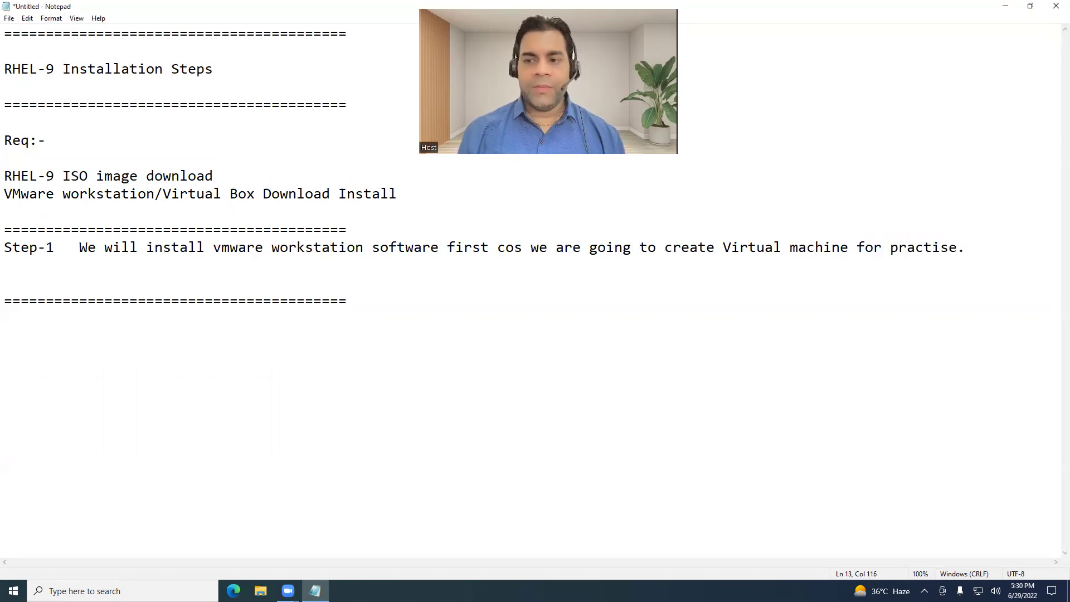
key("Return")
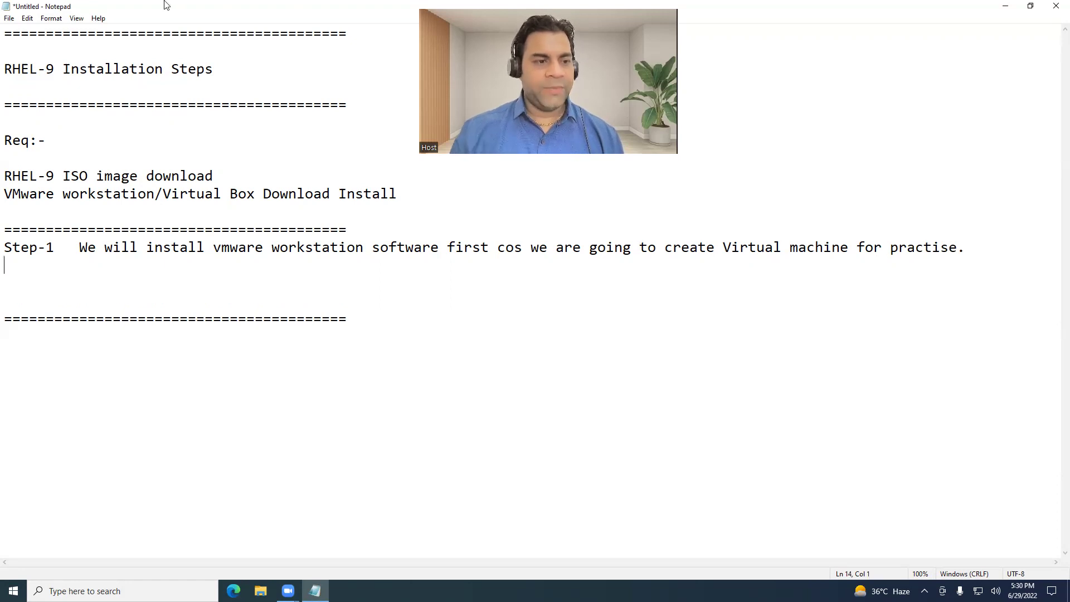
left_click(1004, 5)
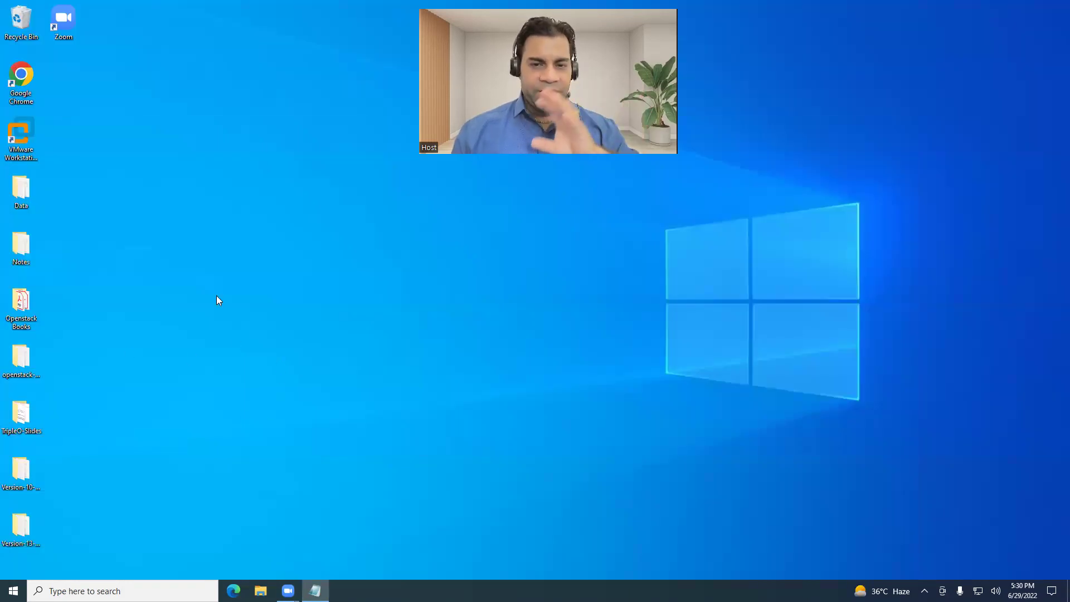
left_click(31, 151)
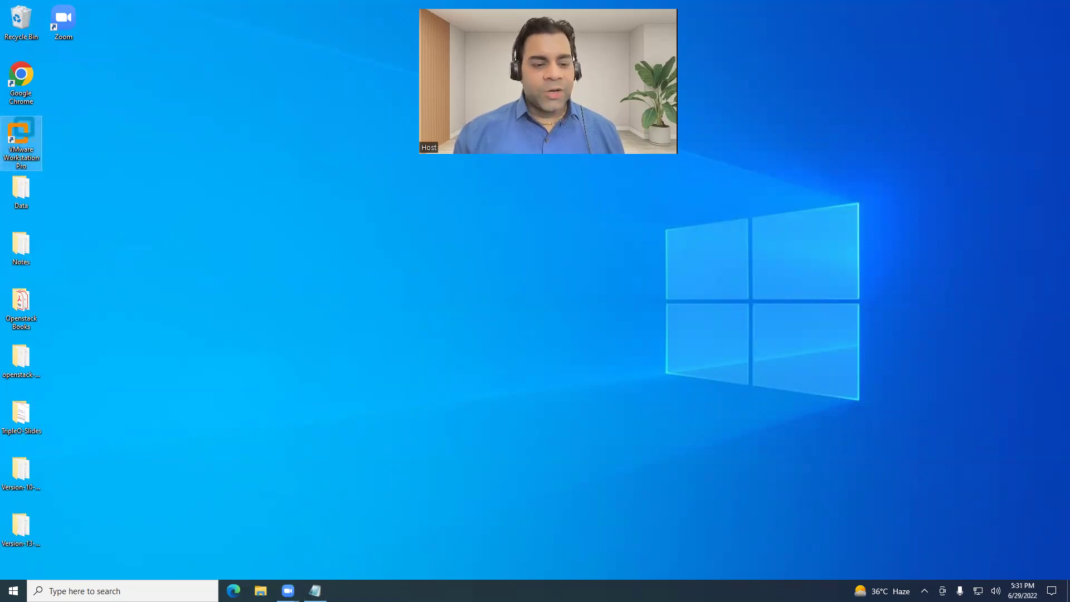
left_click(261, 590)
left_click(36, 207)
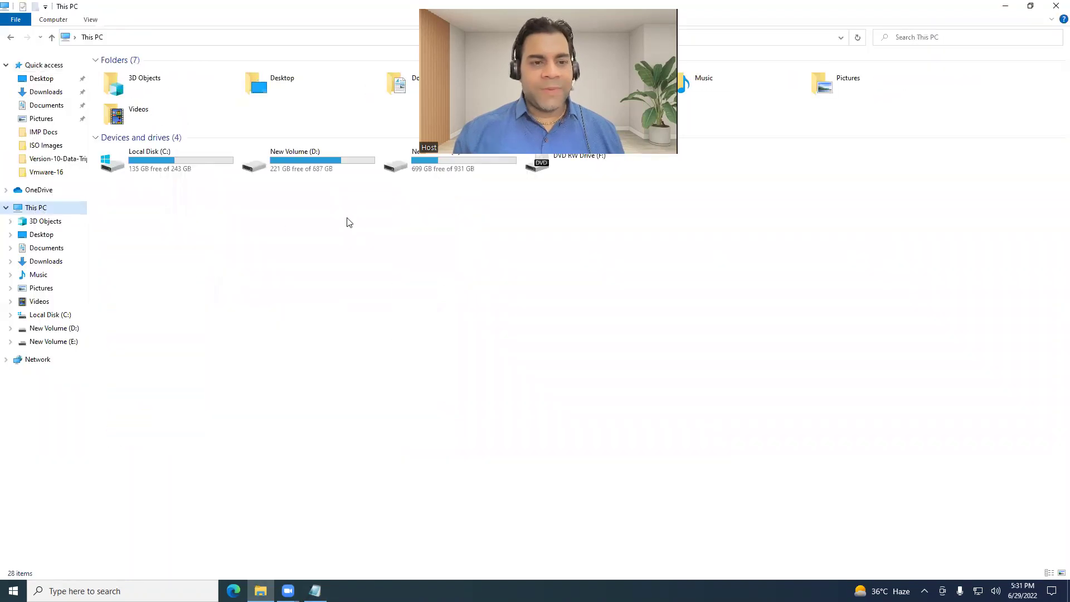
double_click(432, 171)
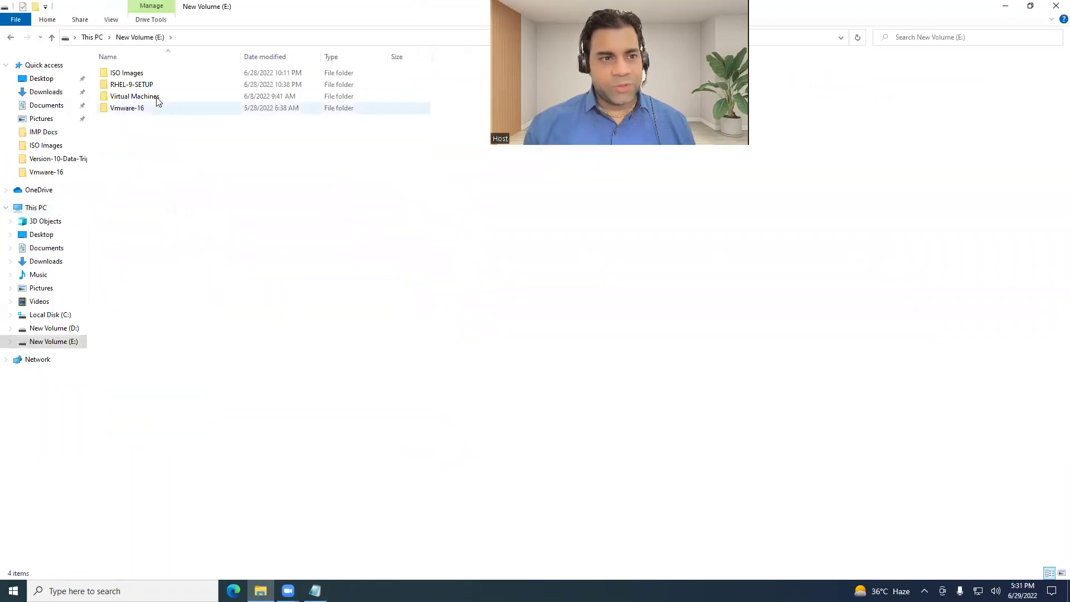
double_click(144, 73)
left_click(150, 120)
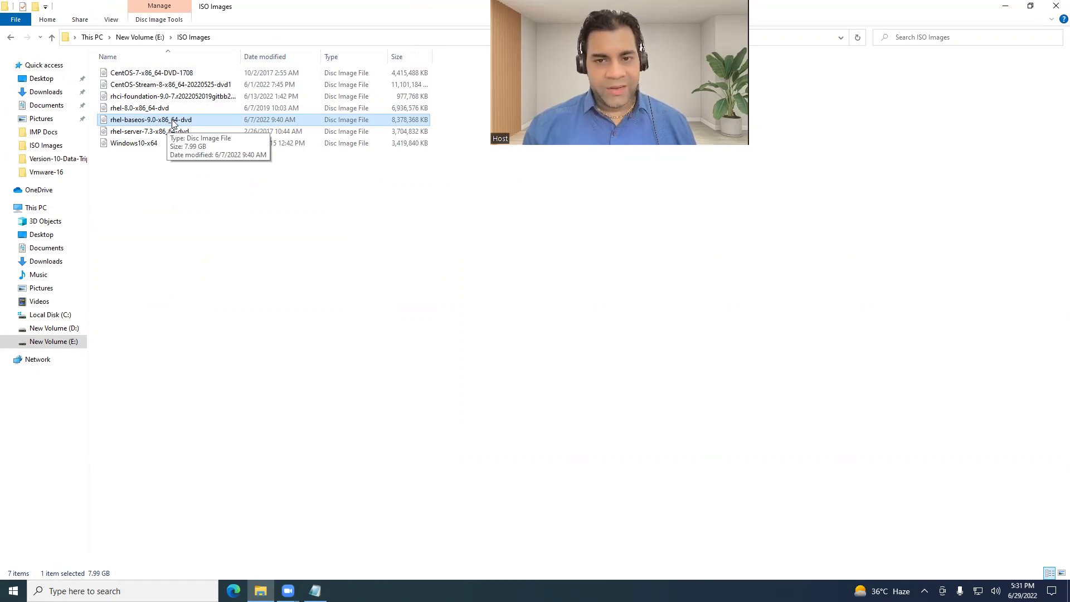
left_click(1056, 6)
left_click(315, 590)
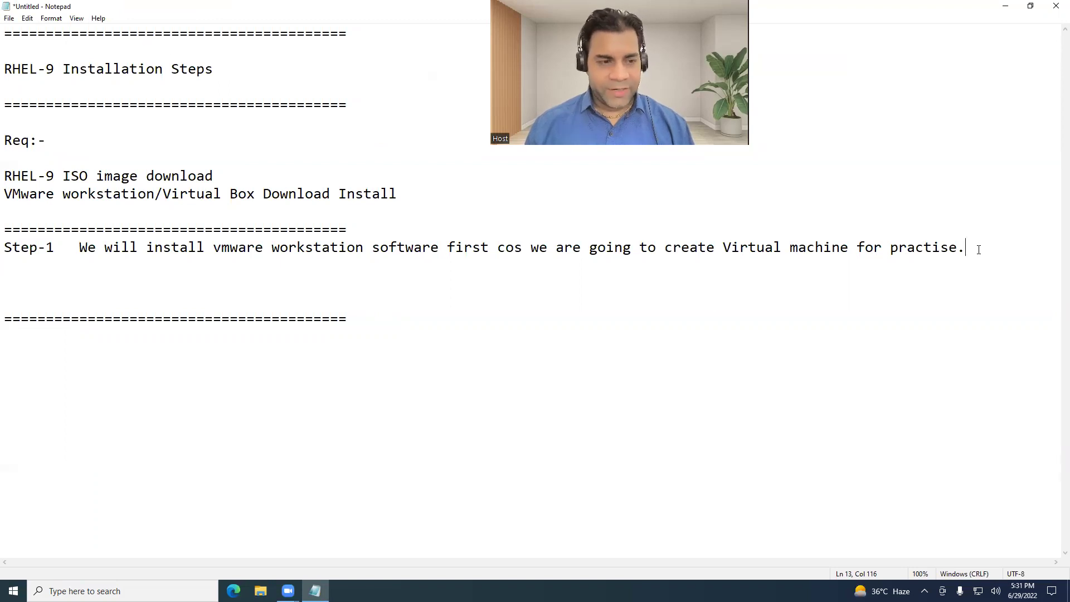
Add a Step-2 line: 'Click on Vmware icons and create Virtual machine as per required H/W Configuration.'.
key("Return")
type("Step-2 ")
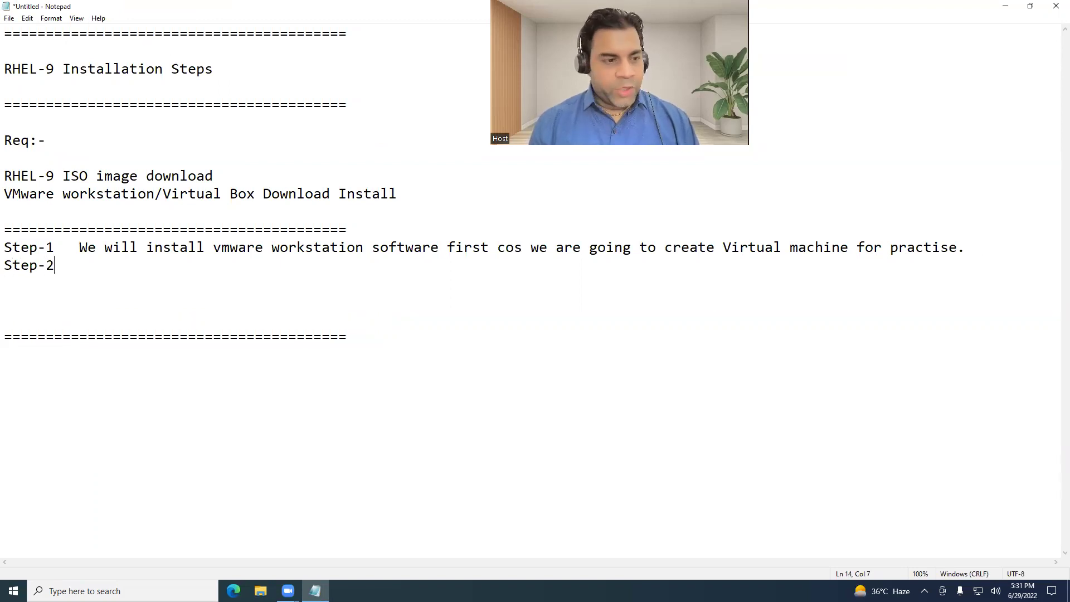
type("  Click o")
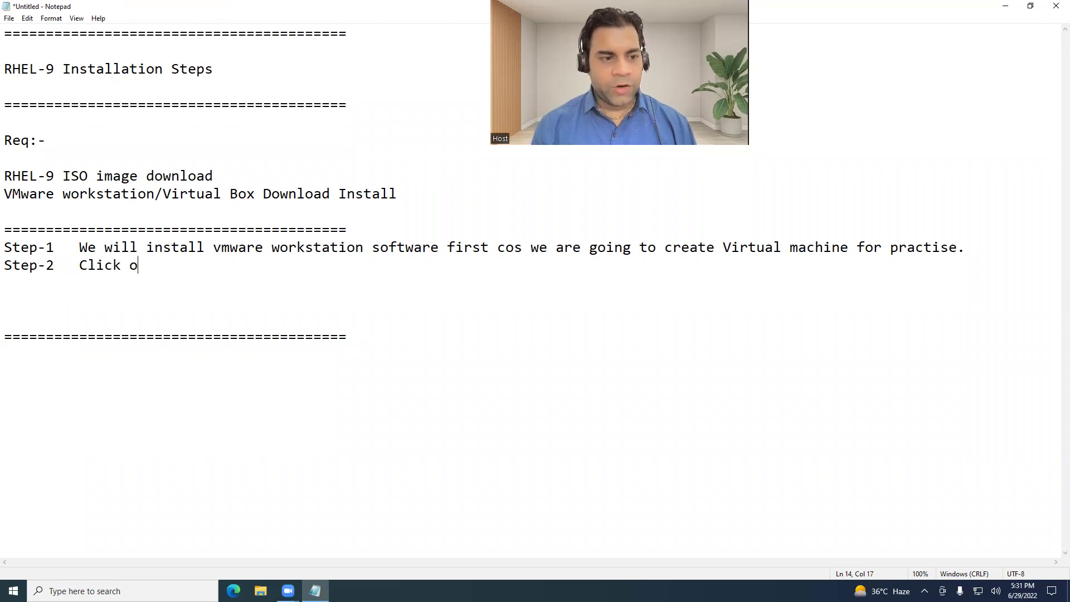
type("n Vmware icons and cr")
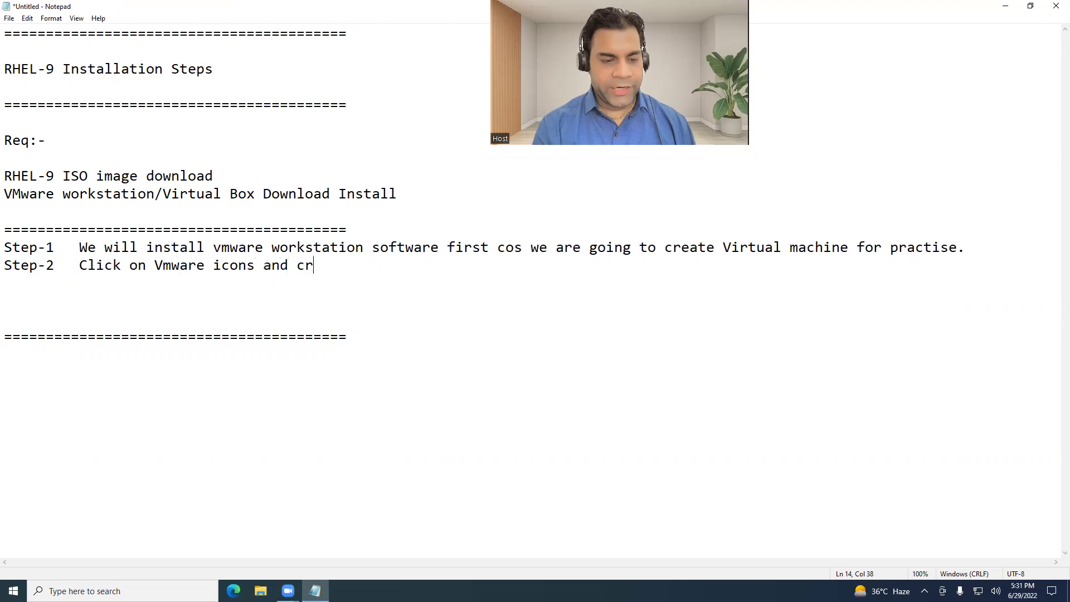
type("eate Virtual")
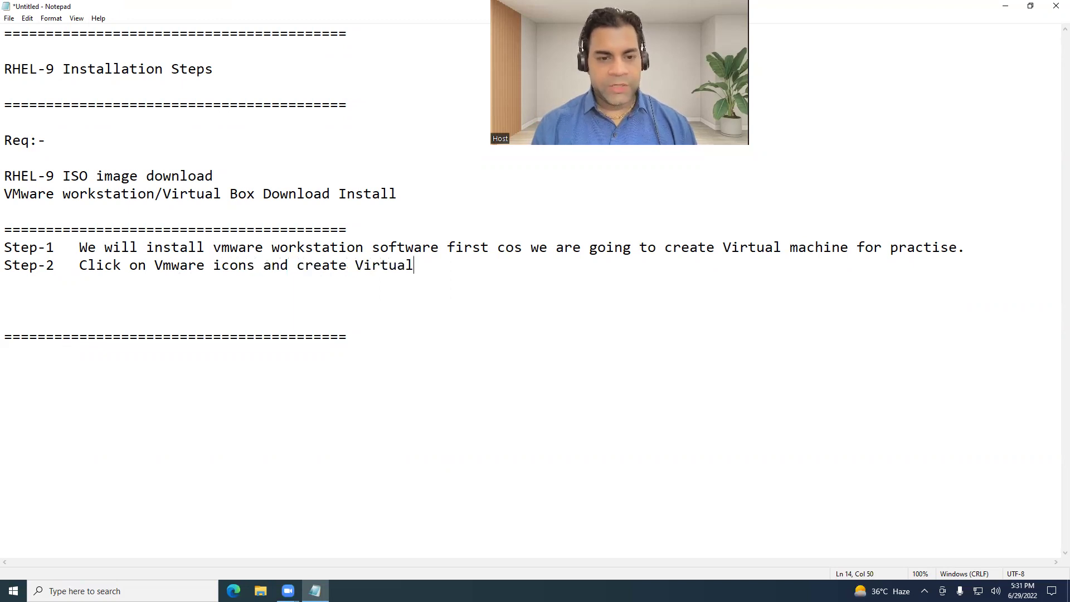
type(" machine as per ")
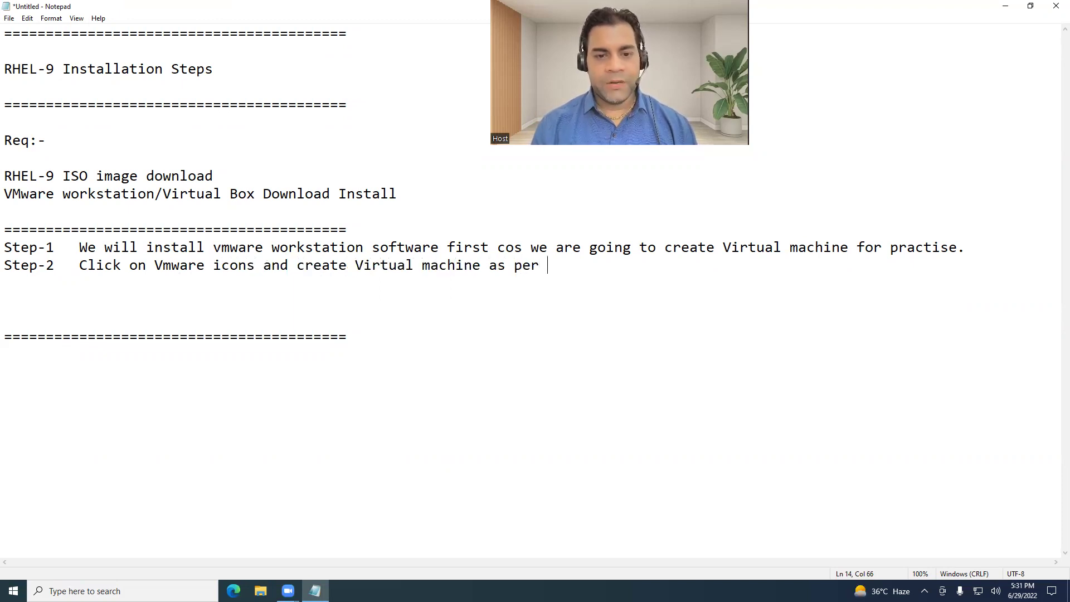
type("requir")
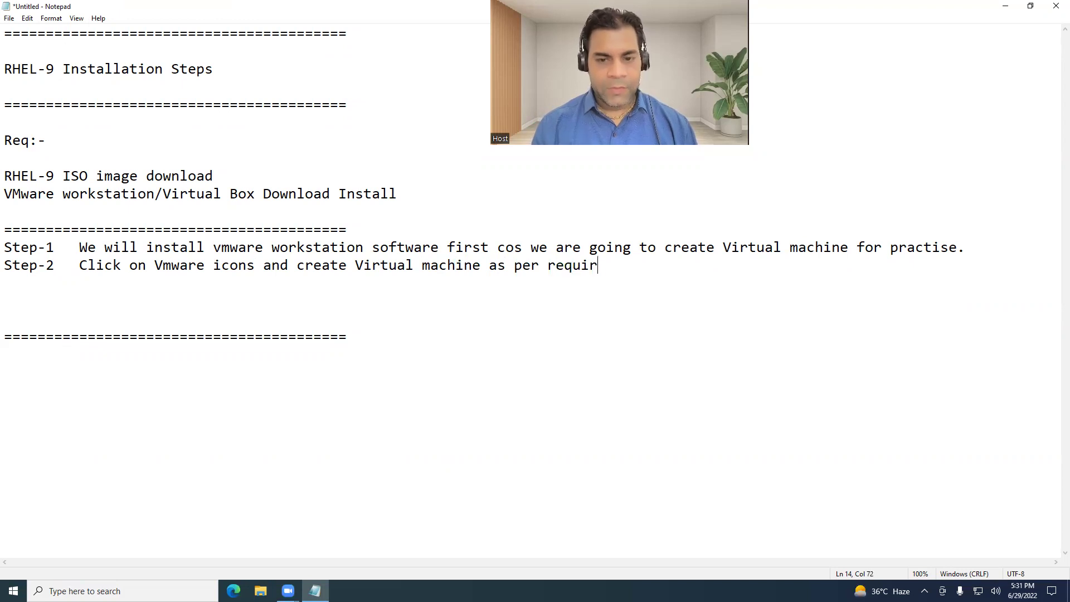
type("ed H/W")
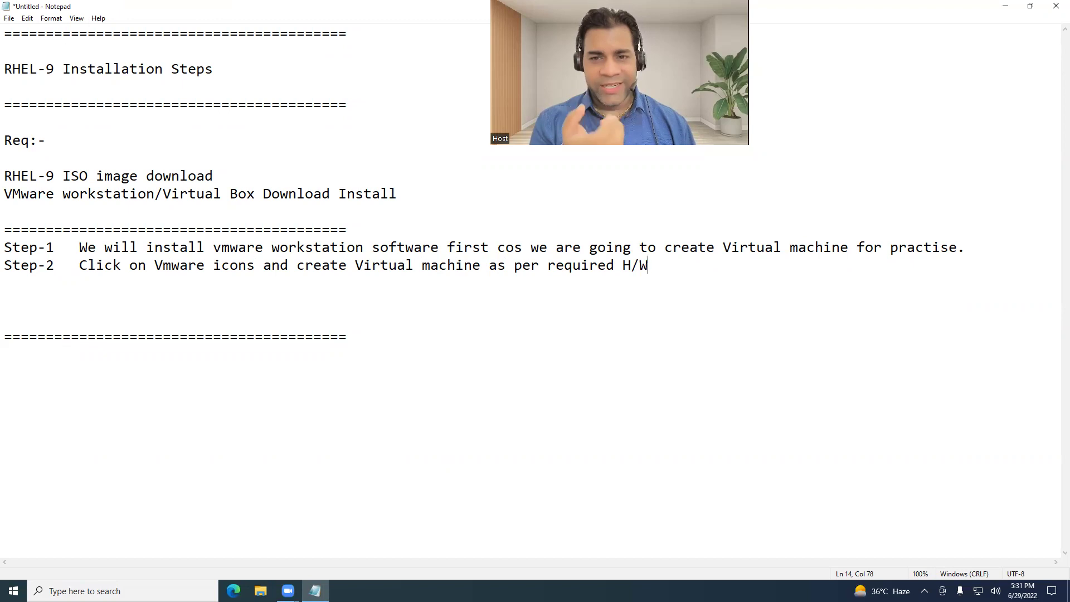
type(" Configuration")
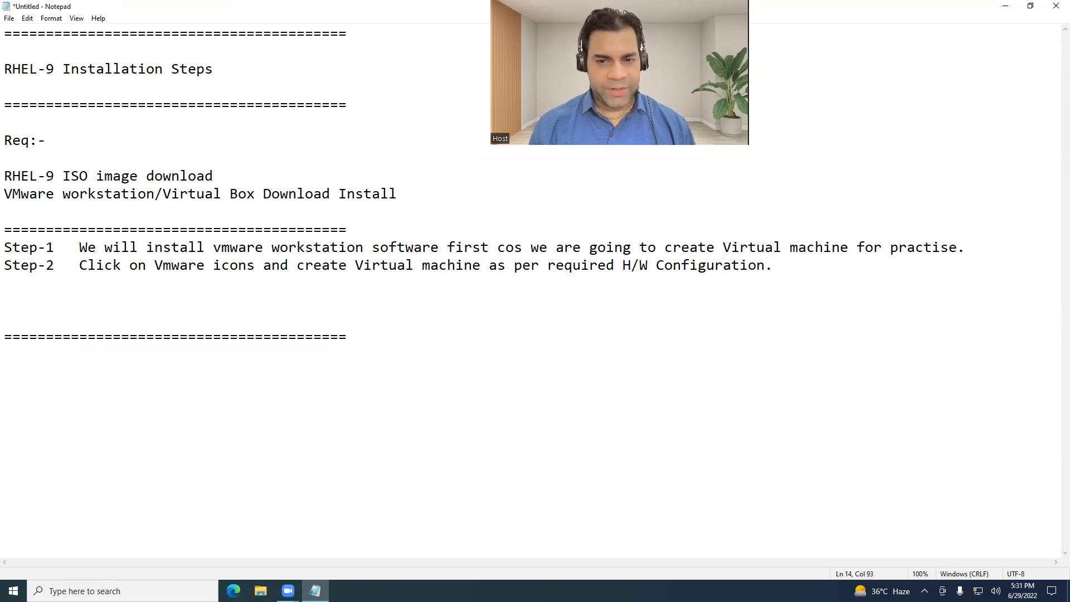
type(". [2]")
Fill the Step-2 bracket with 2GB, 1 VPCU and 20 GB Disk.
key("Left")
type("2Gb")
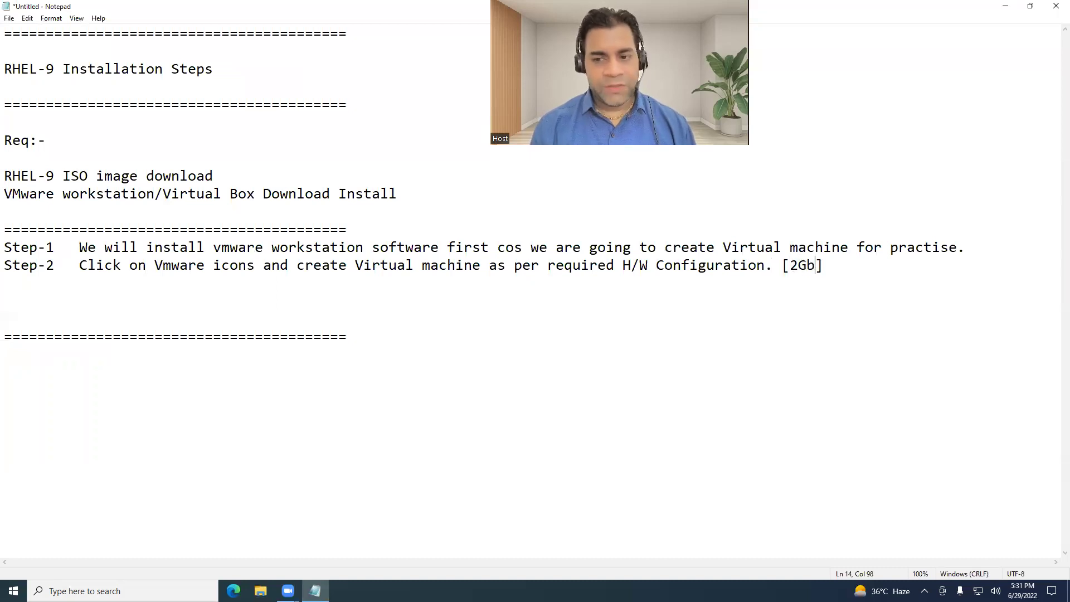
key("BackSpace")
type("B+1 VPC")
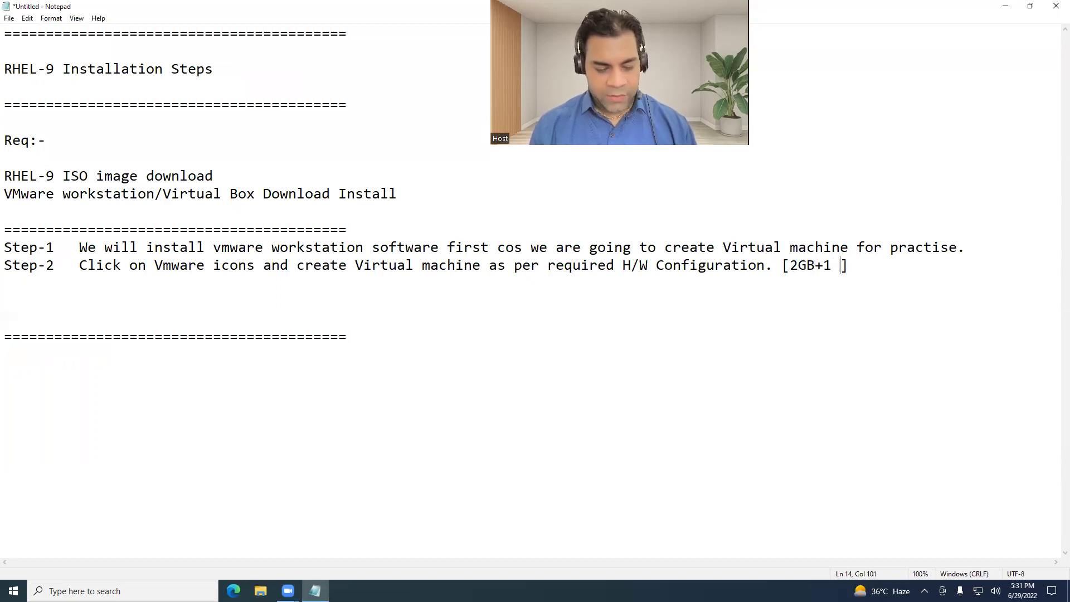
type("U +")
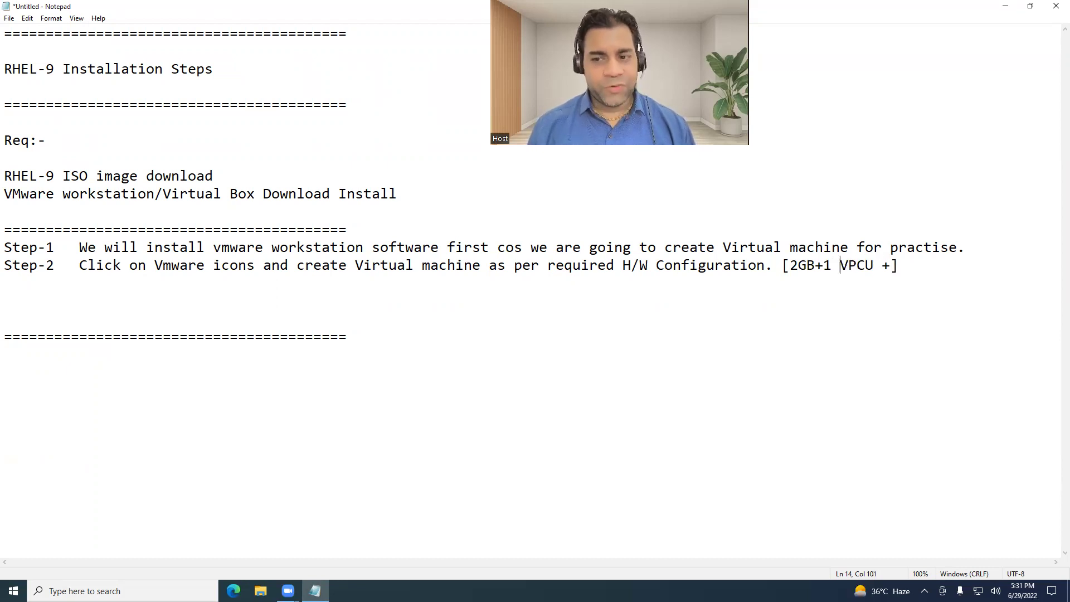
left_click(823, 266)
left_click(900, 265)
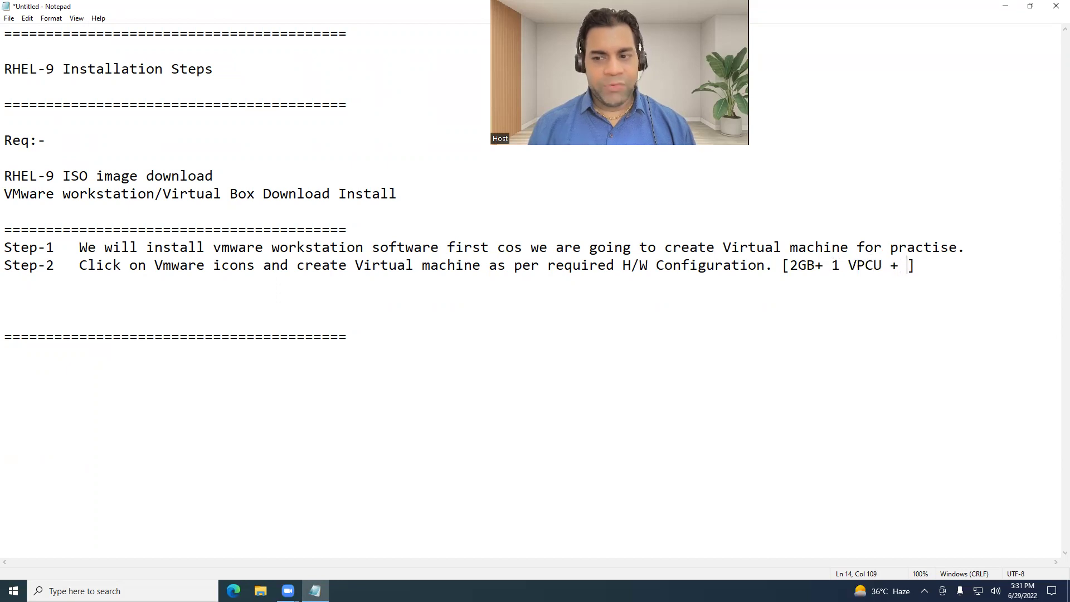
type("20 GB")
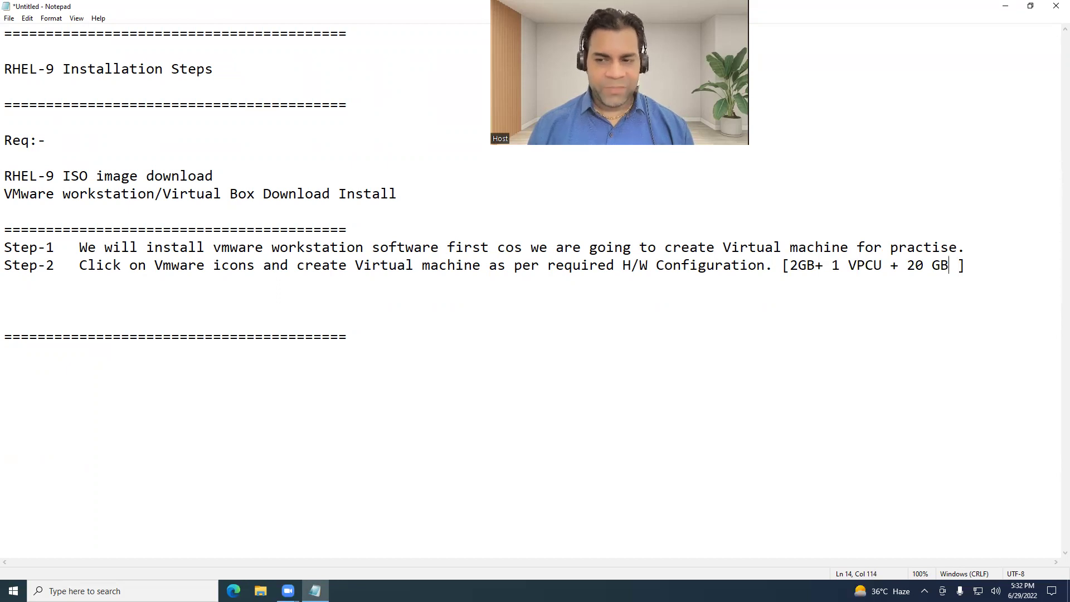
left_click(924, 266)
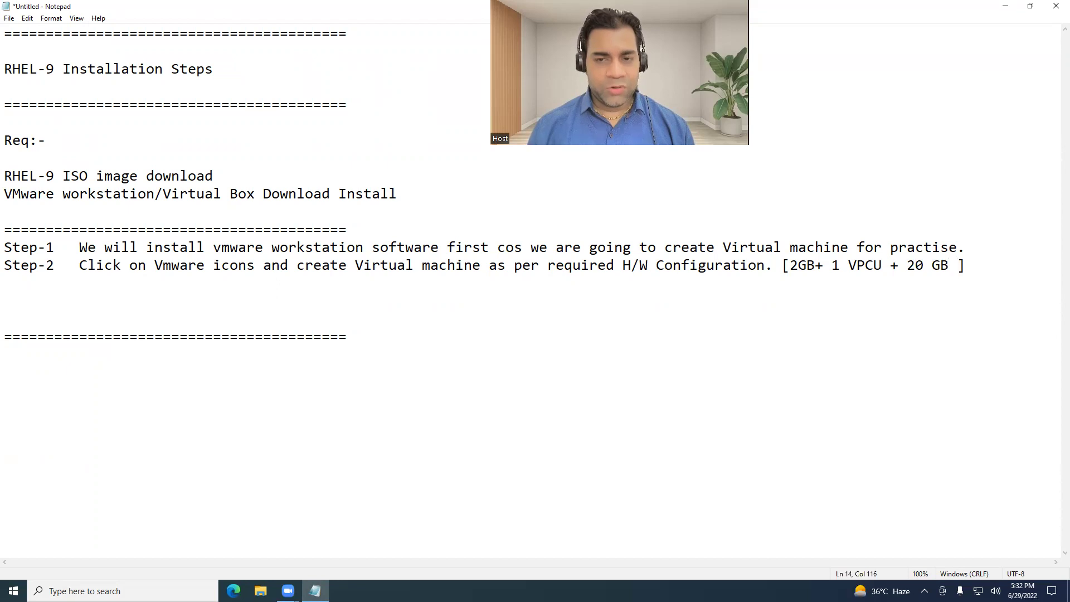
type("Disk")
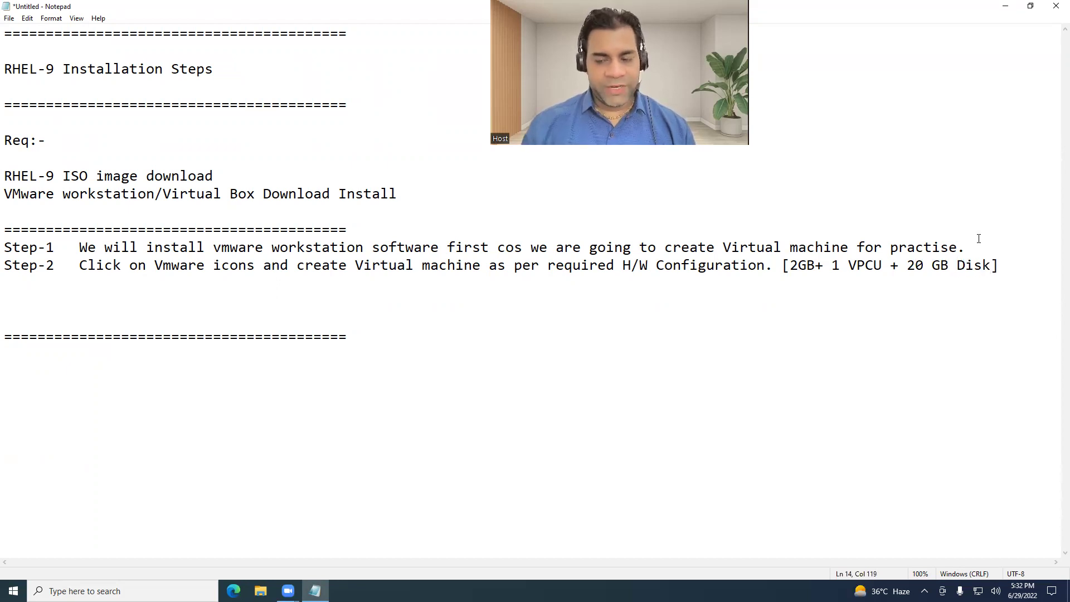
Insert RAM after 2GB so the bracket reads 2GB RAM + 1 VPCU + 20 GB Disk.
left_click(816, 267)
type("RA")
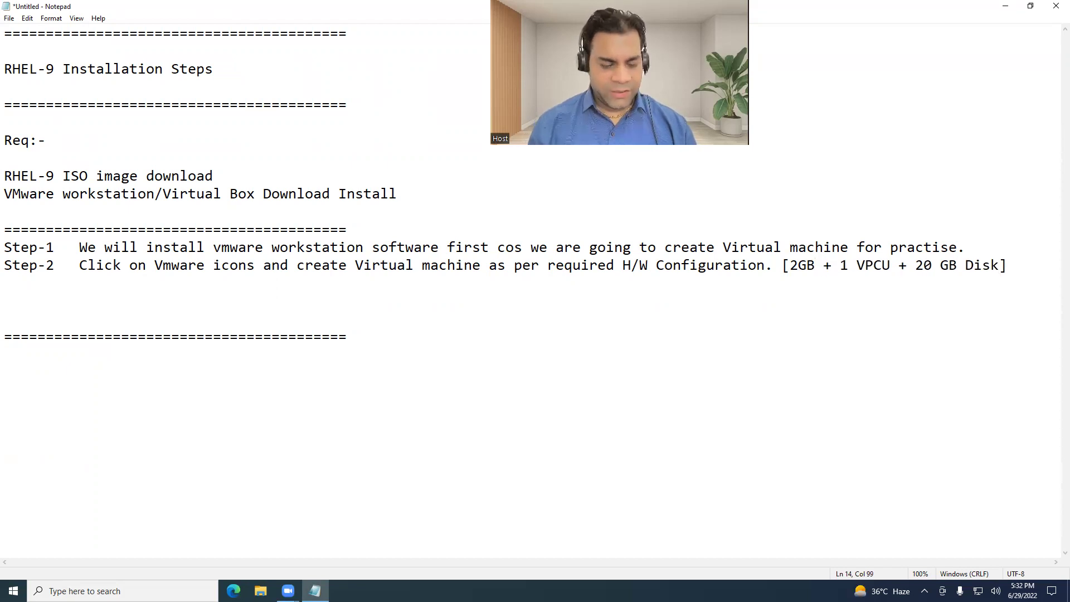
type("M")
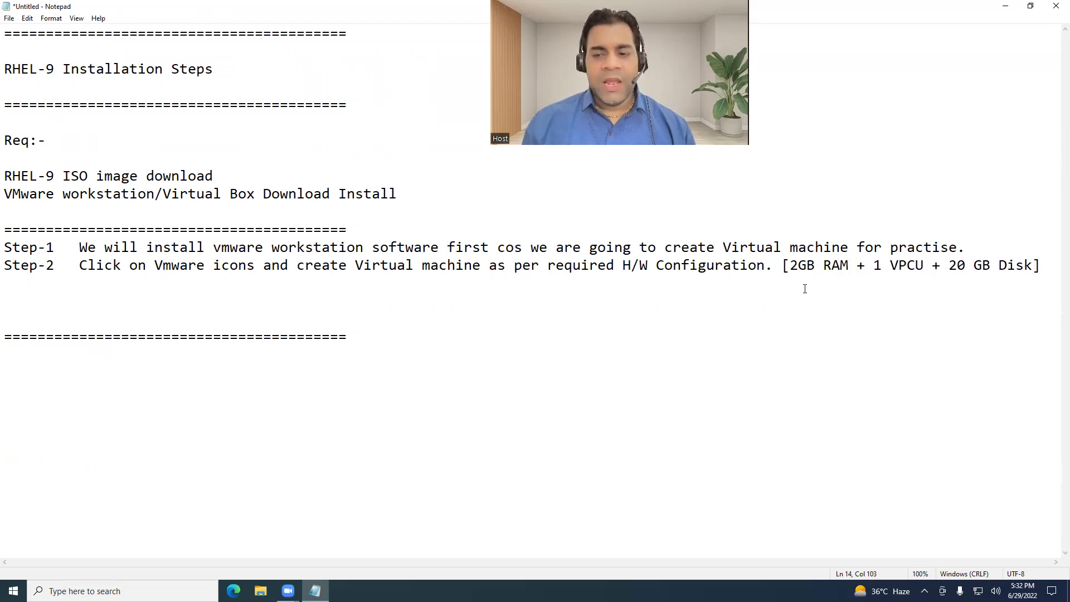
left_click(789, 268)
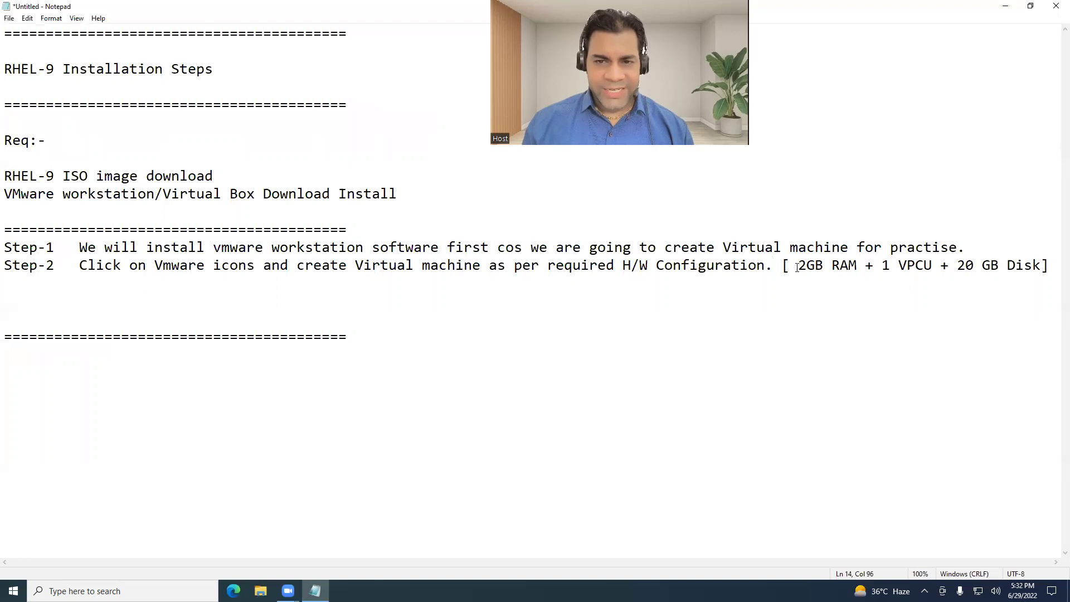
left_click_drag(799, 266, 821, 267)
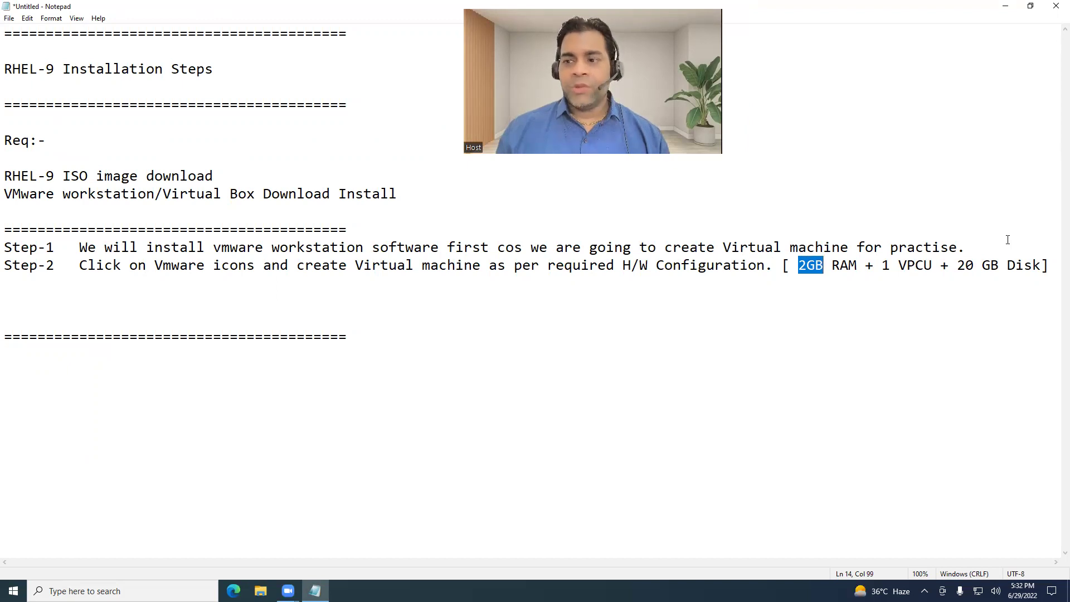
left_click(1046, 267)
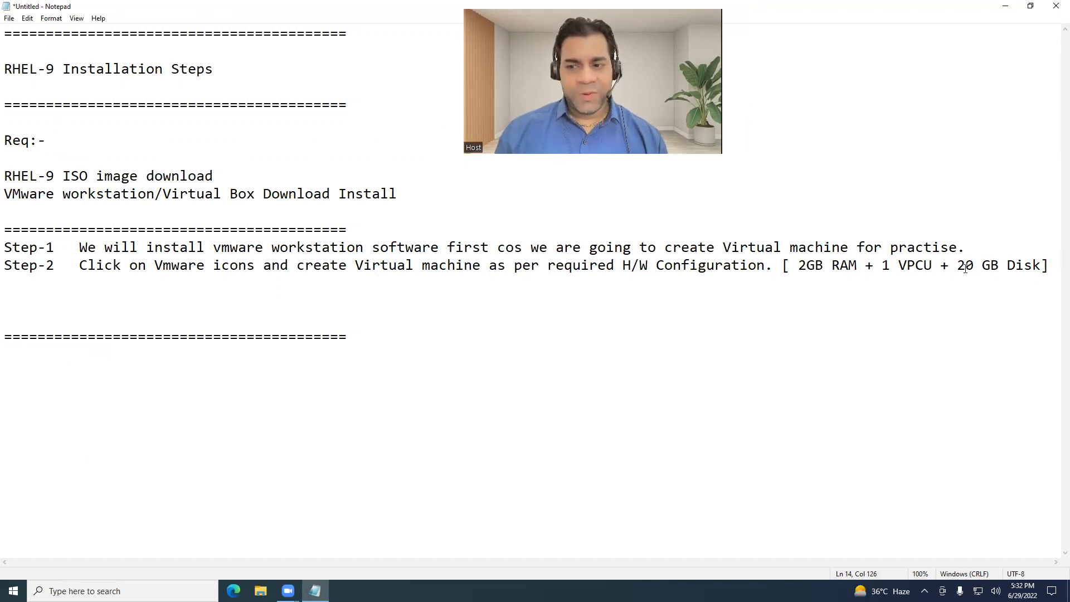
left_click_drag(958, 266, 1005, 269)
left_click(1004, 269)
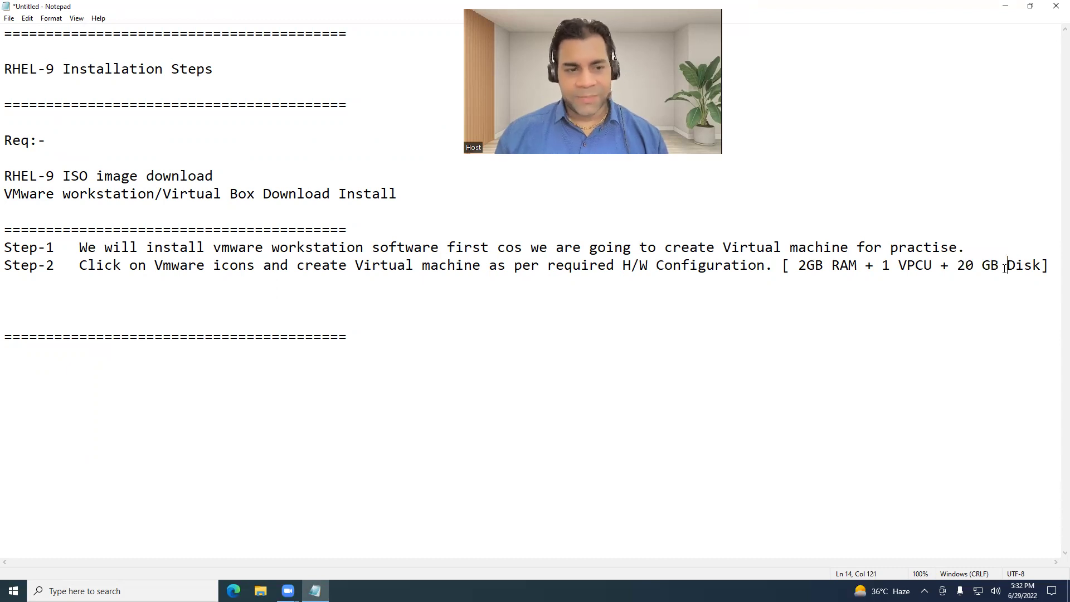
Add empty Step-3 and Step-4 lines and remove extra blank lines above the divider.
key("End")
key("Return")
type("Step-3")
key("Return")
type("Step")
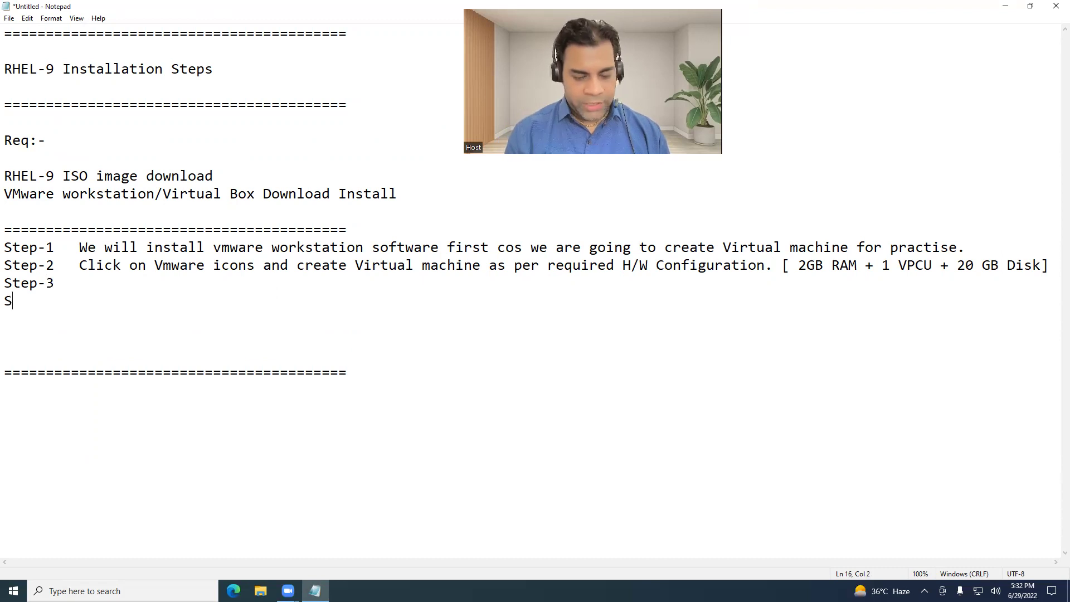
type("-4")
key("Down")
key("Down")
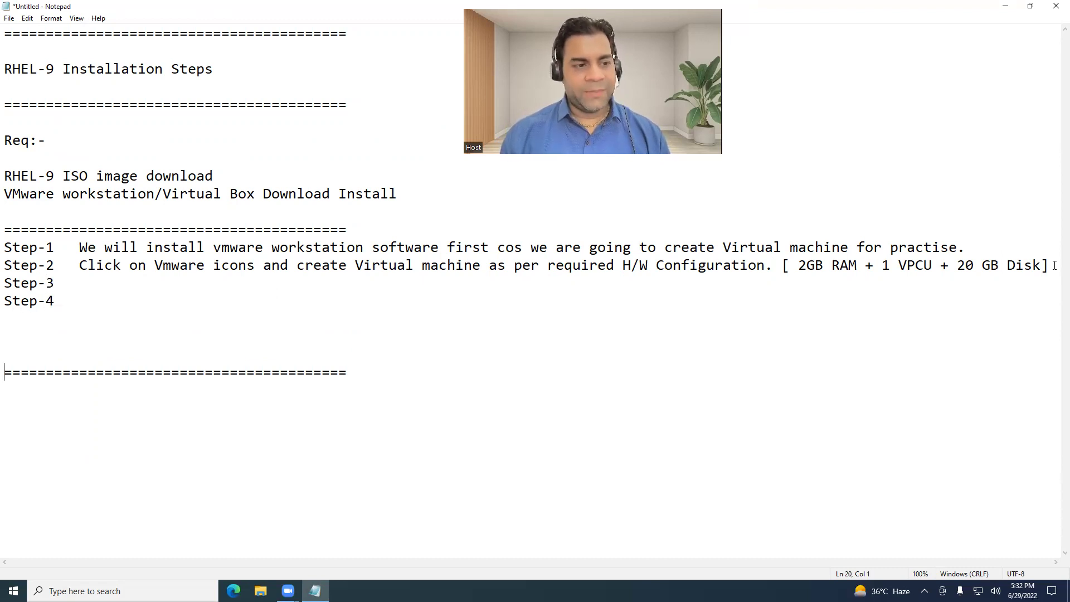
key("BackSpace")
key("Delete")
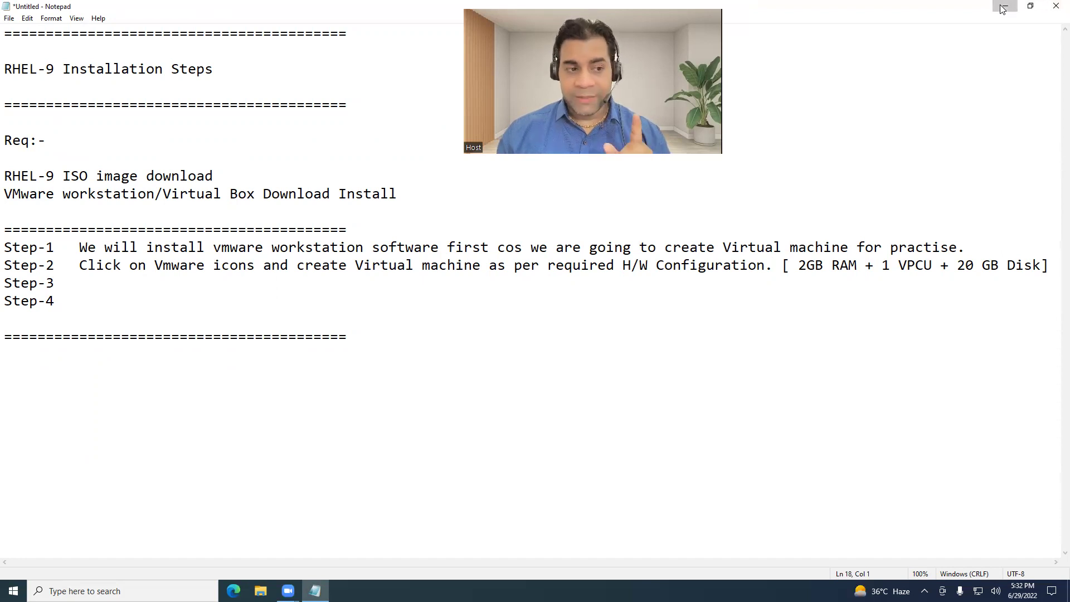
Minimize Notepad, look over the C:, D: and E: drives in This PC, then close File Explorer.
left_click(1001, 8)
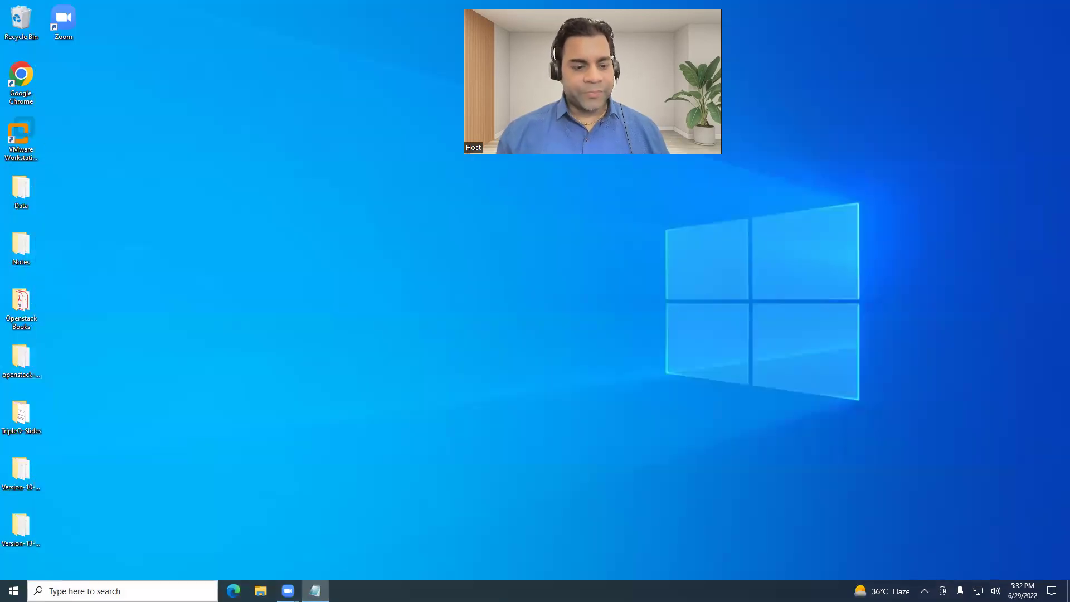
key("super+e")
left_click(36, 207)
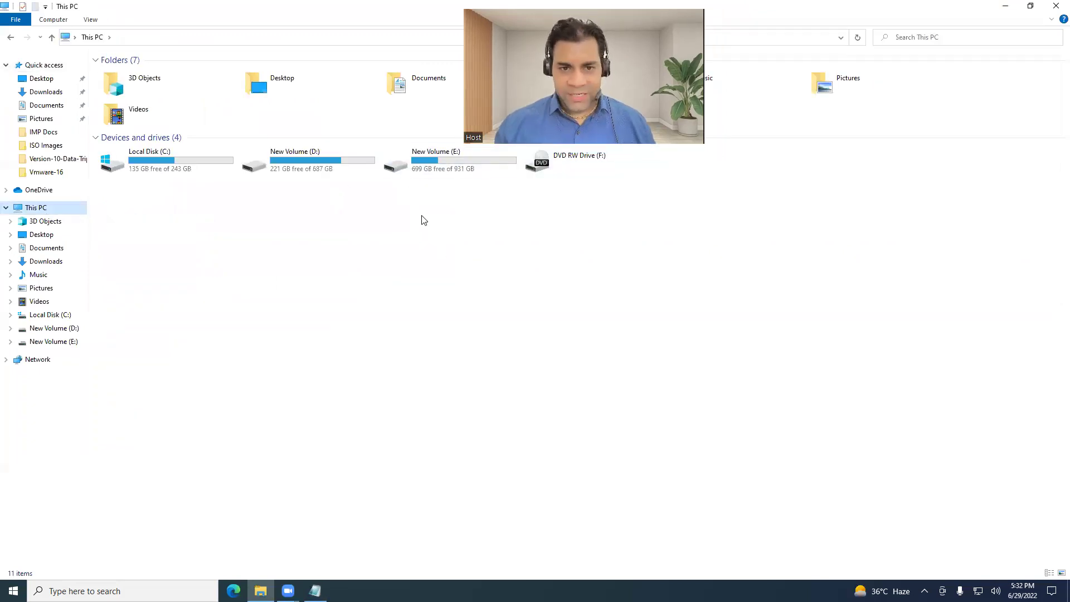
left_click(444, 168)
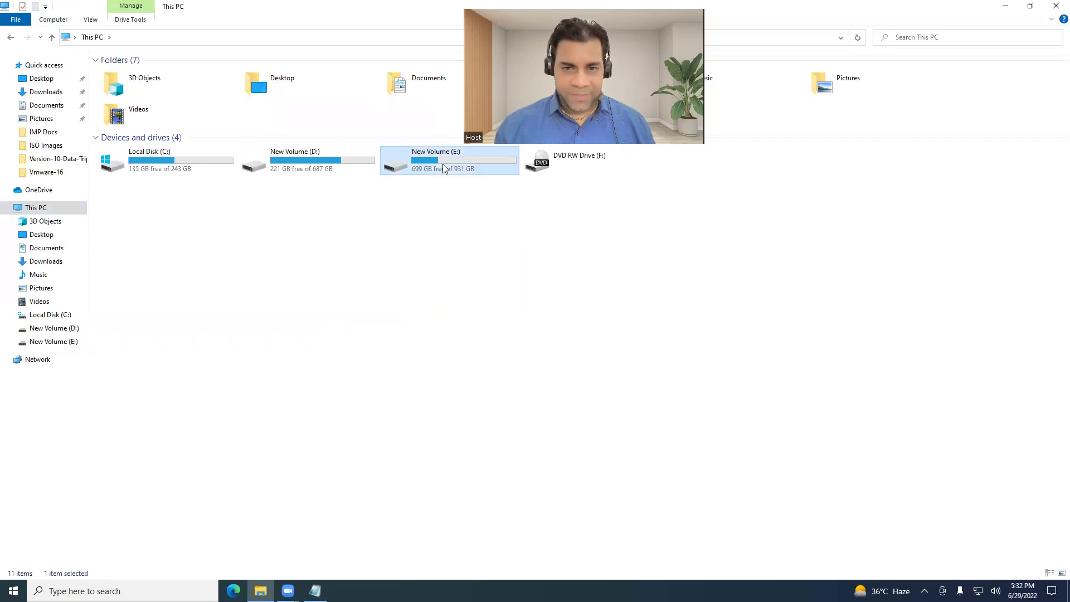
left_click(319, 174)
left_click(192, 165)
left_click(470, 166)
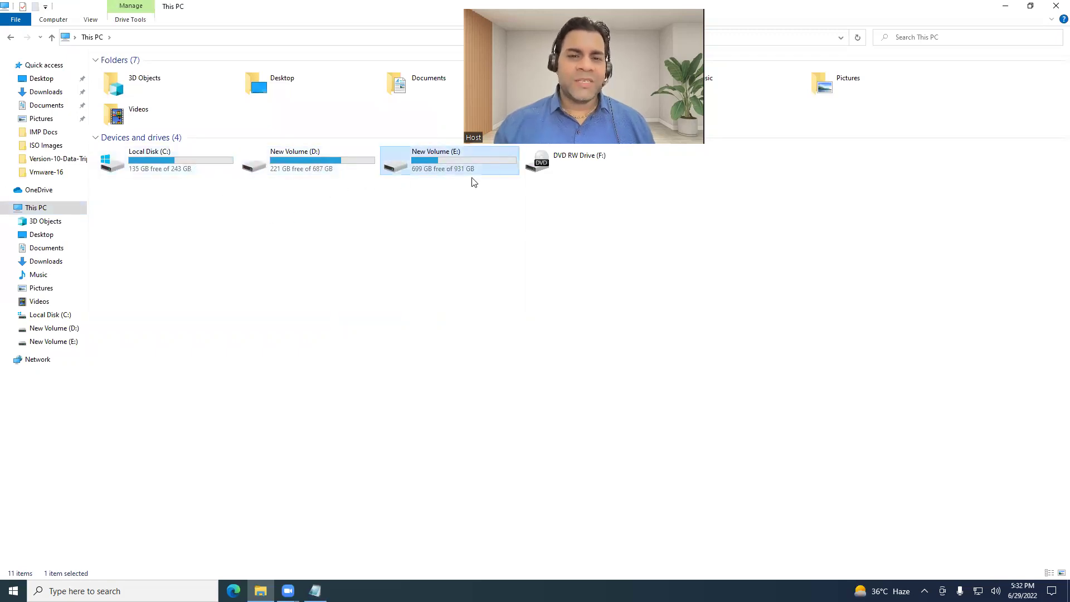
left_click(1055, 6)
left_click(23, 152)
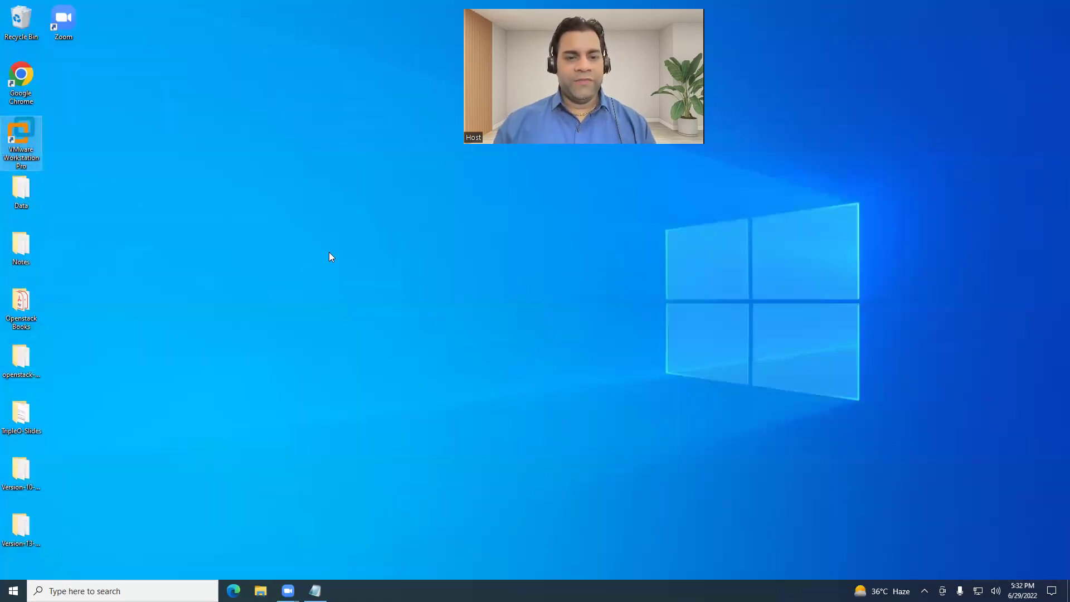
Close the duplicate VMware Workstation window and maximize the remaining one on its Home page.
right_click(512, 304)
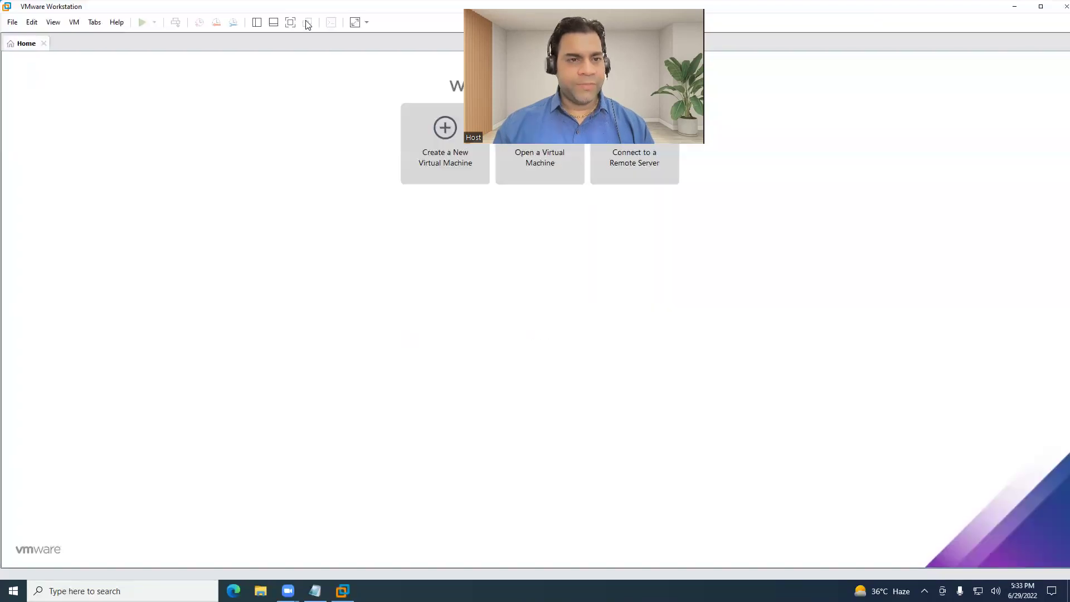
left_click_drag(299, 6, 334, 72)
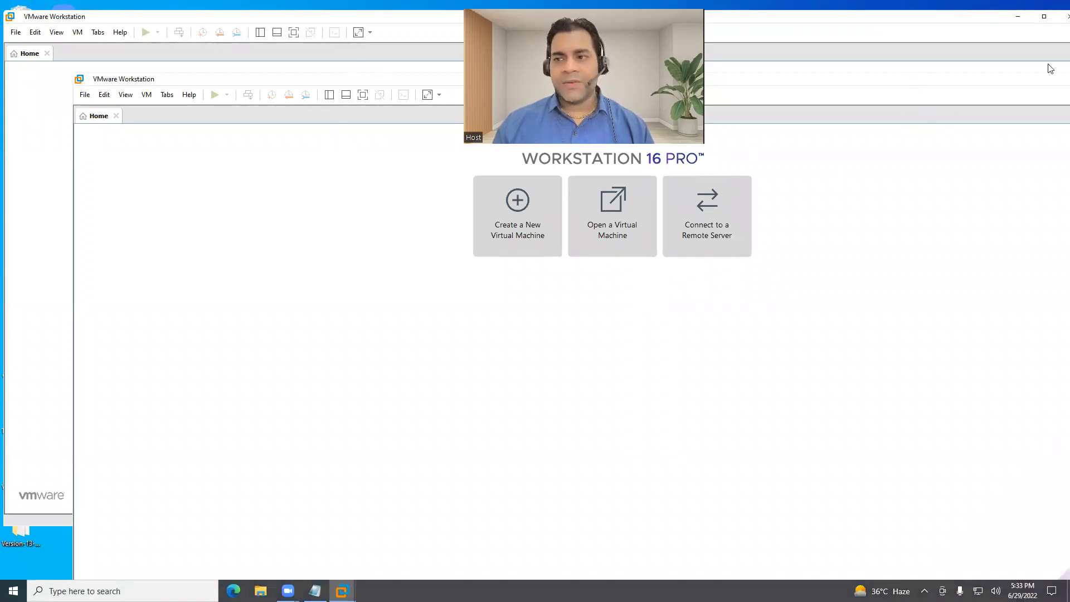
left_click(1055, 21)
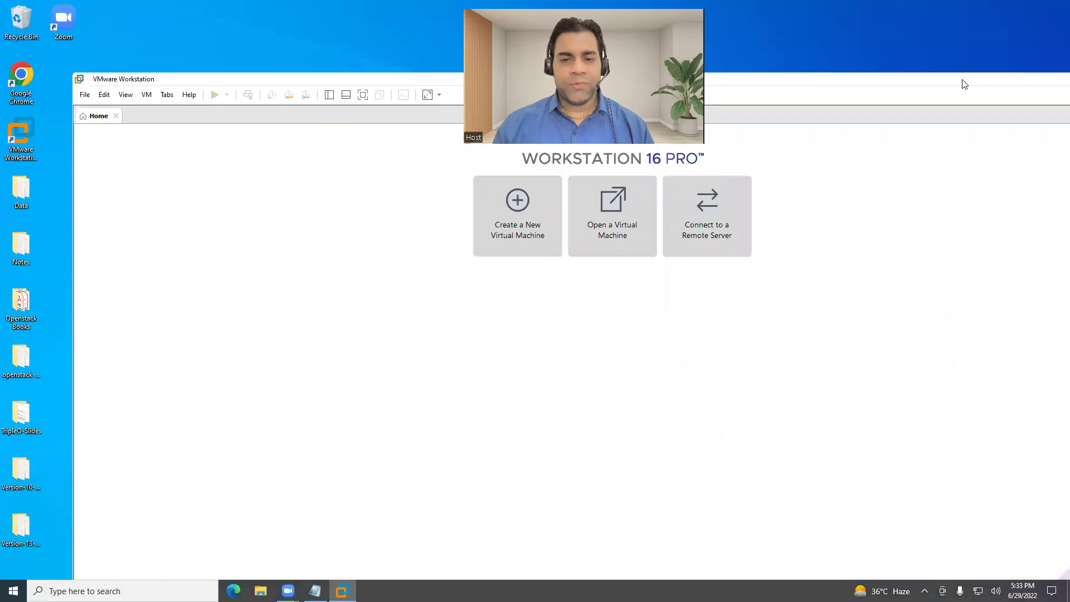
double_click(964, 82)
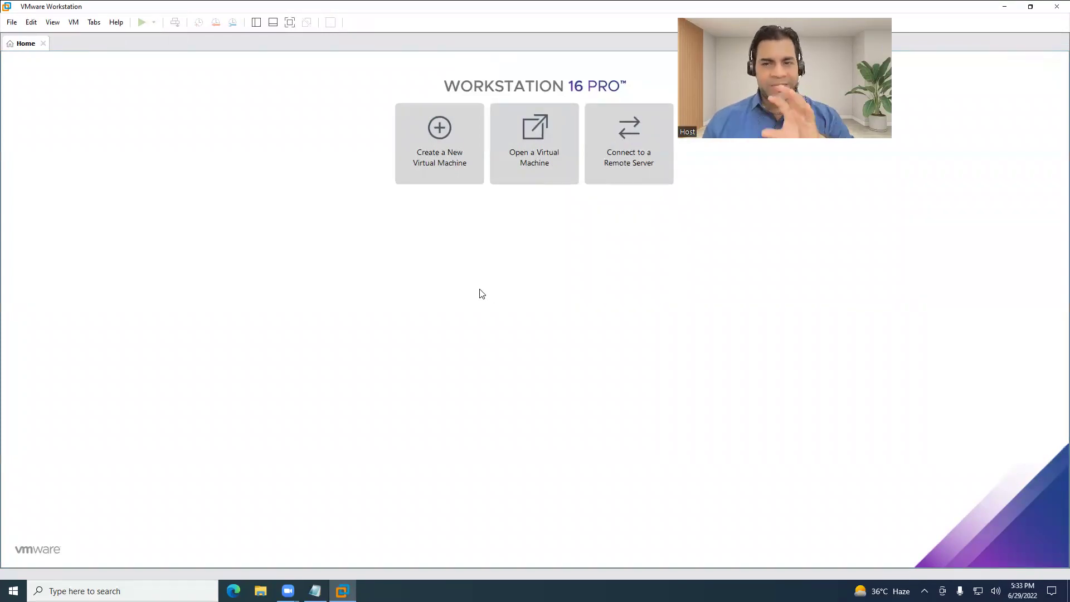
Start the New Virtual Machine Wizard and advance to the guest operating system page.
left_click(444, 161)
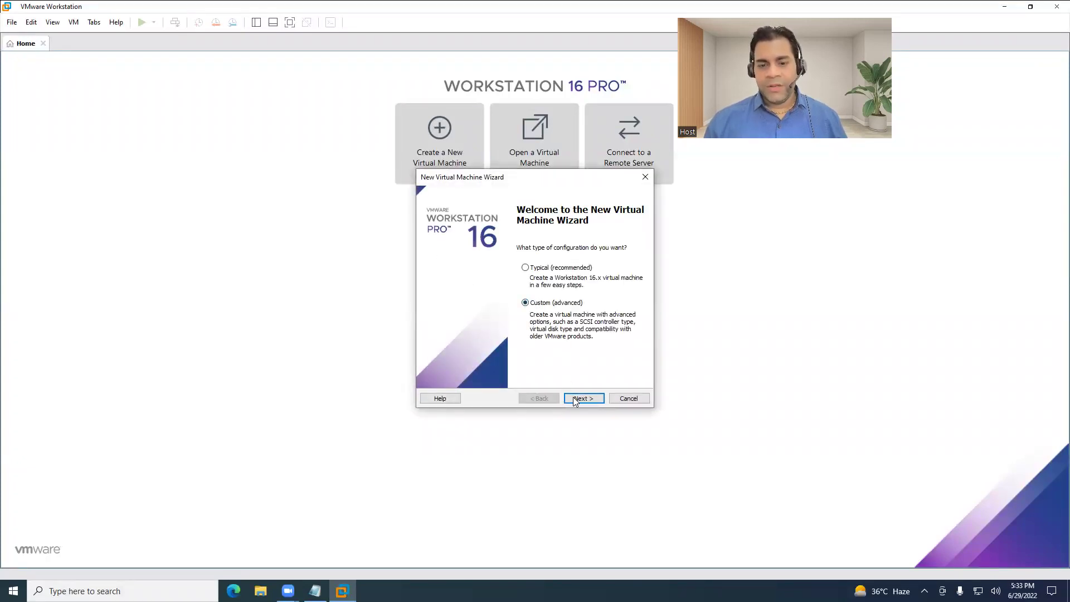
left_click(577, 400)
left_click(580, 400)
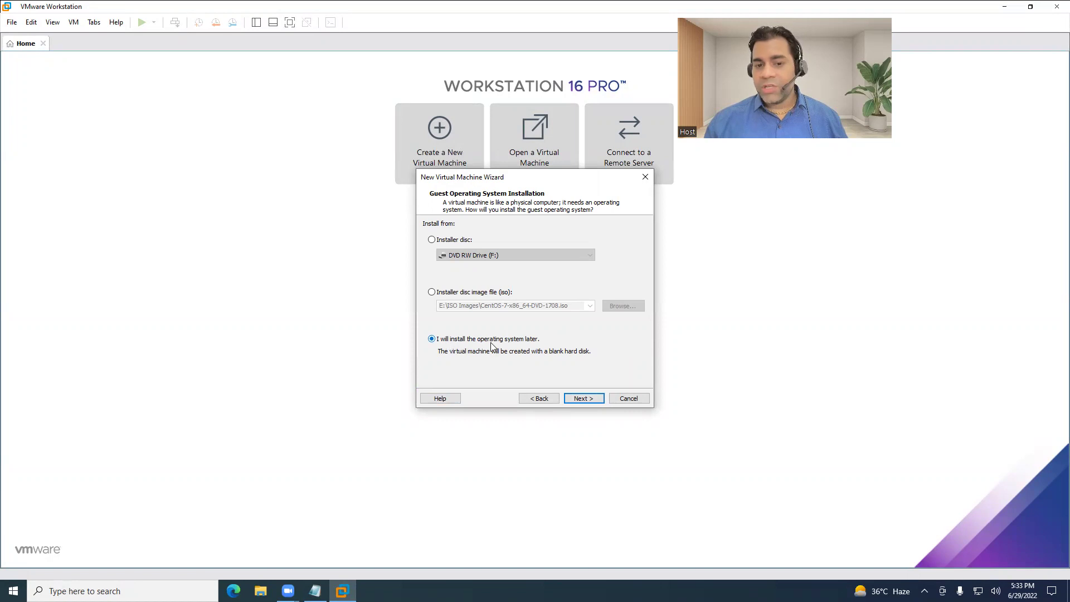
left_click(583, 399)
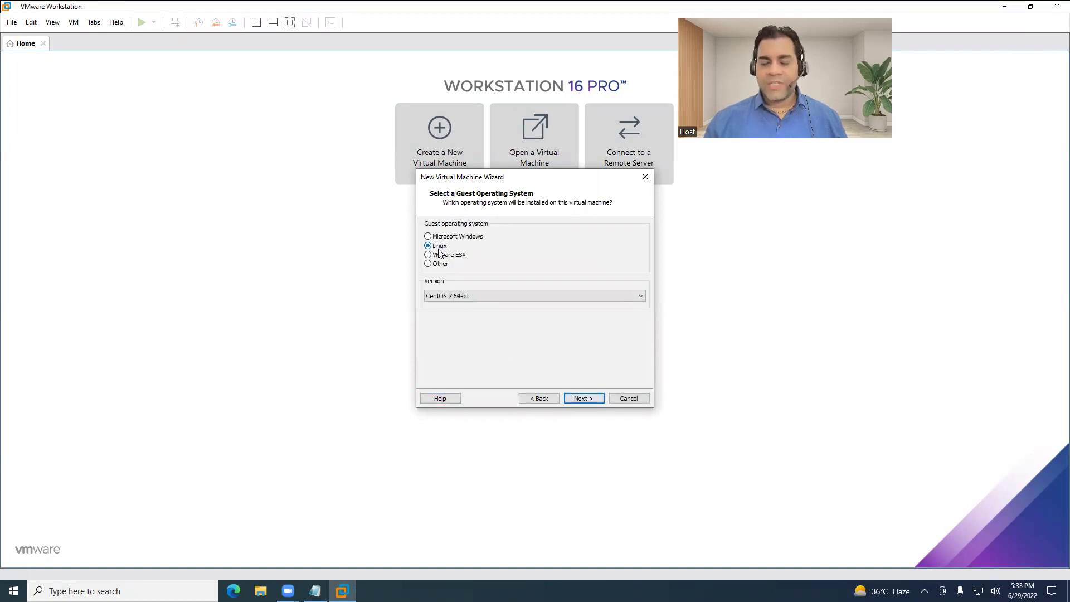
Choose Red Hat Enterprise Linux 8 64-bit as the Linux guest version and continue.
left_click(537, 294)
scroll(546, 418, "down", 4)
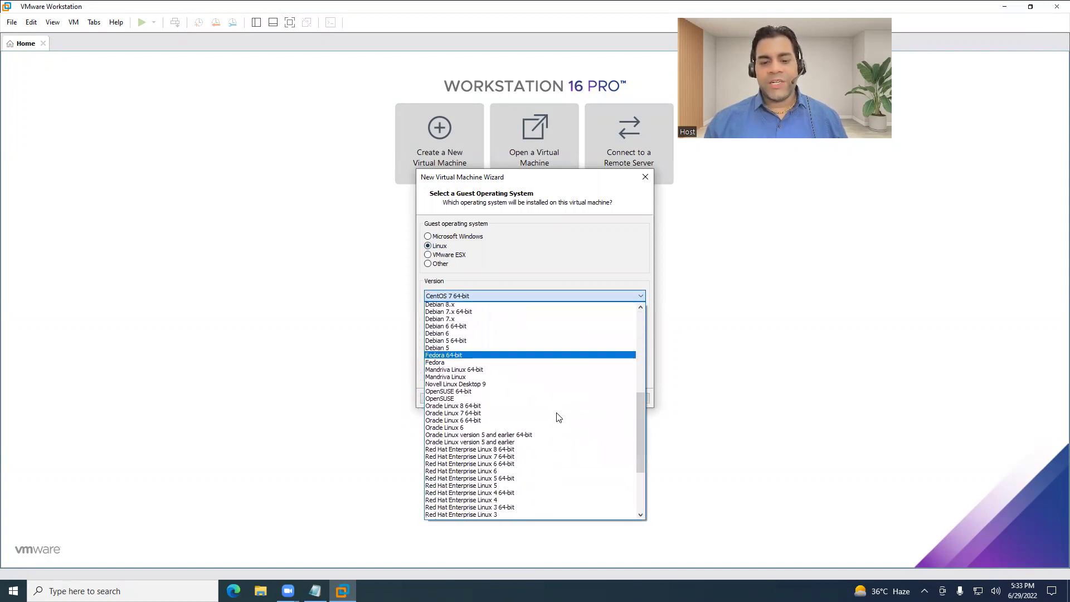
scroll(559, 418, "down", 6)
scroll(521, 348, "up", 2)
scroll(527, 354, "up", 1)
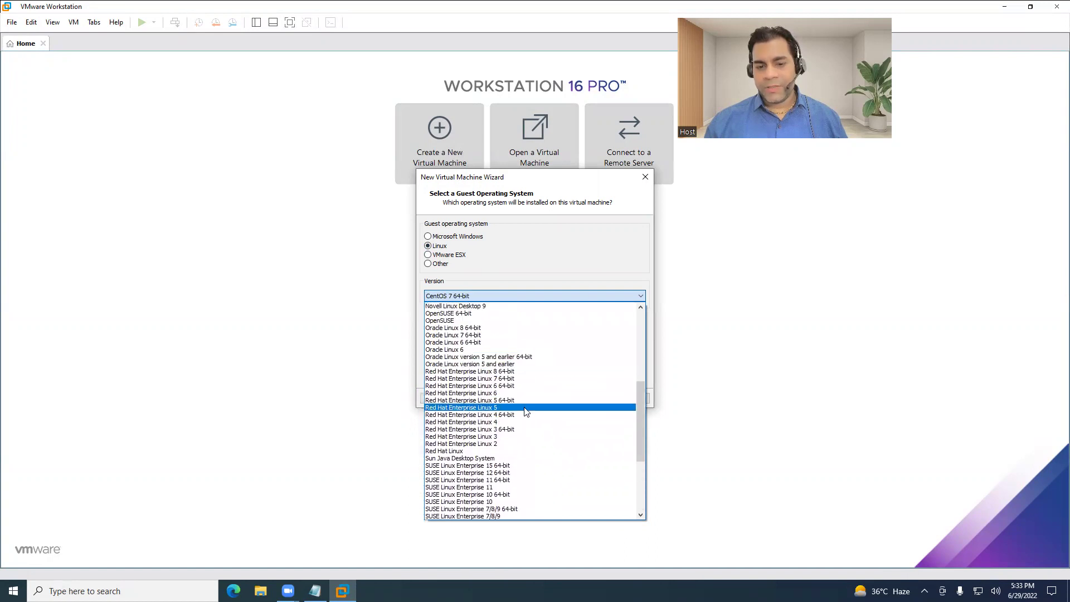
left_click(501, 372)
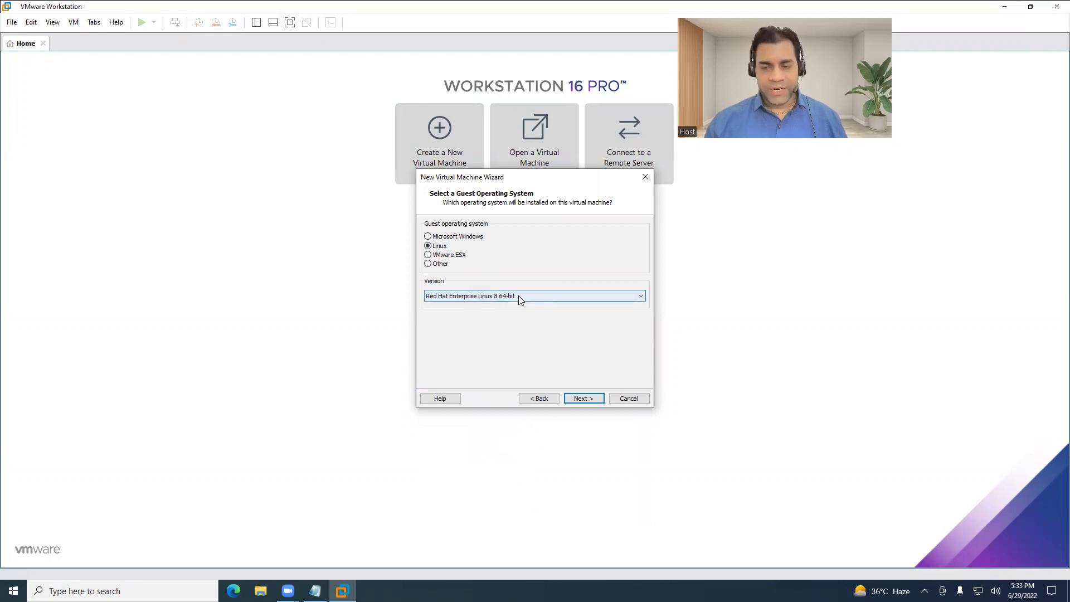
left_click(582, 398)
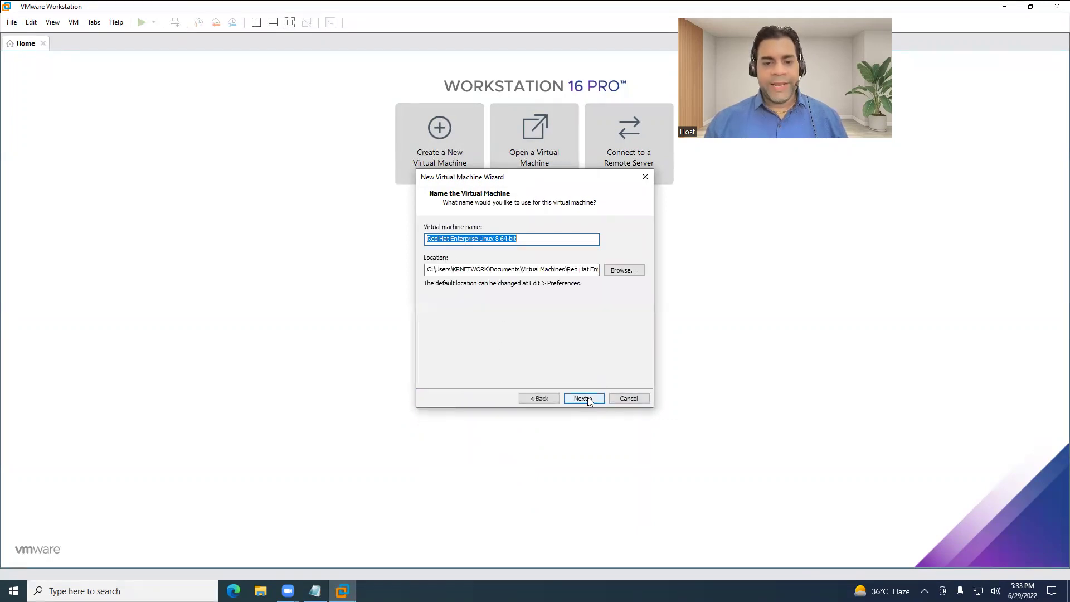
Name the virtual machine RHEL-9-MY-VM-1.
left_click(527, 240)
key("BackSpace")
key("BackSpace")
key("BackSpace")
key("BackSpace")
key("BackSpace")
key("BackSpace")
key("BackSpace")
key("BackSpace")
key("BackSpace")
key("BackSpace")
key("BackSpace")
key("BackSpace")
key("BackSpace")
key("BackSpace")
key("BackSpace")
key("BackSpace")
key("BackSpace")
key("BackSpace")
key("BackSpace")
key("BackSpace")
type("RHEL-9")
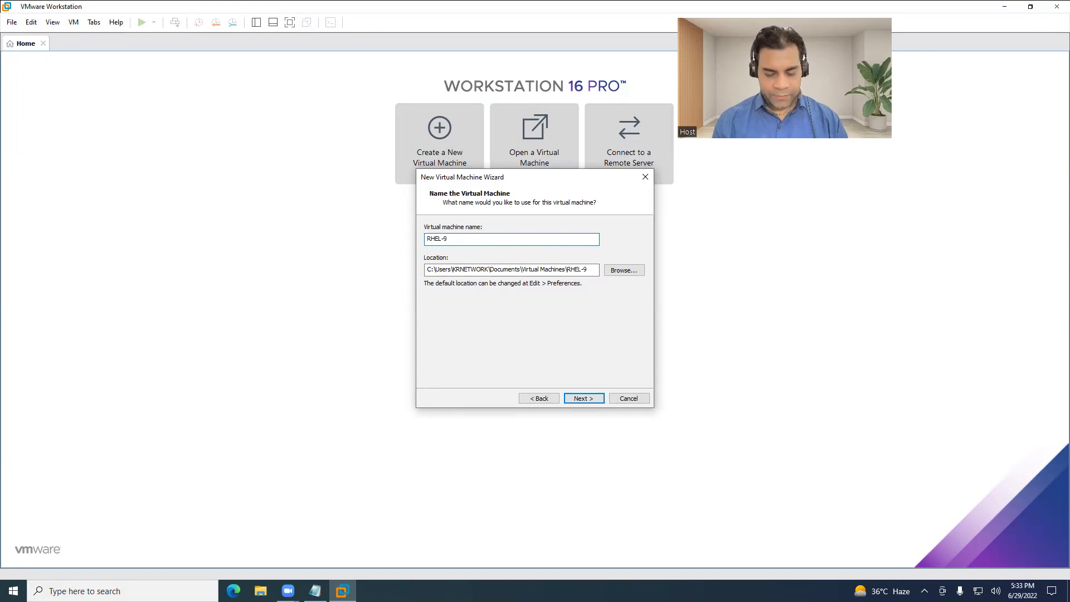
type("-MY-VM-1")
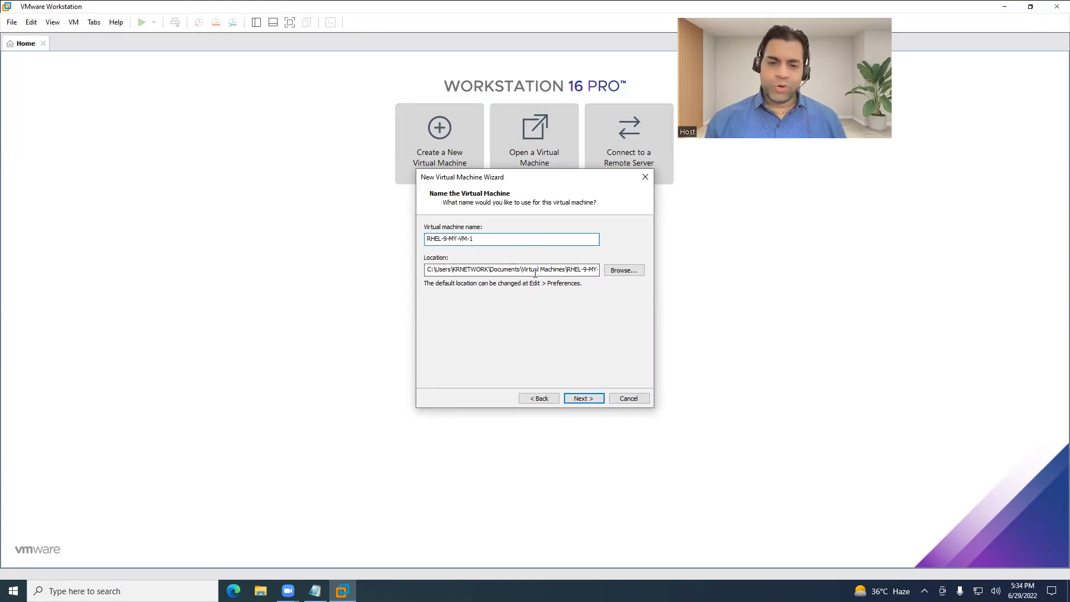
Change the storage location to E:\Virtual Machines\RHEL-9-MY-VM-1 and continue.
left_click_drag(430, 268, 519, 266)
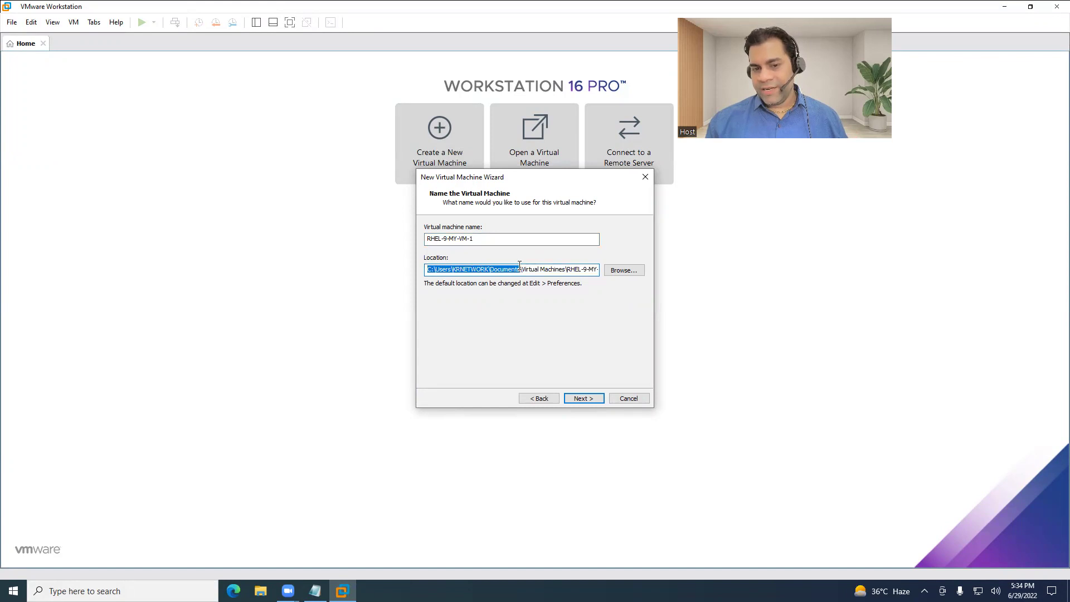
left_click(520, 267)
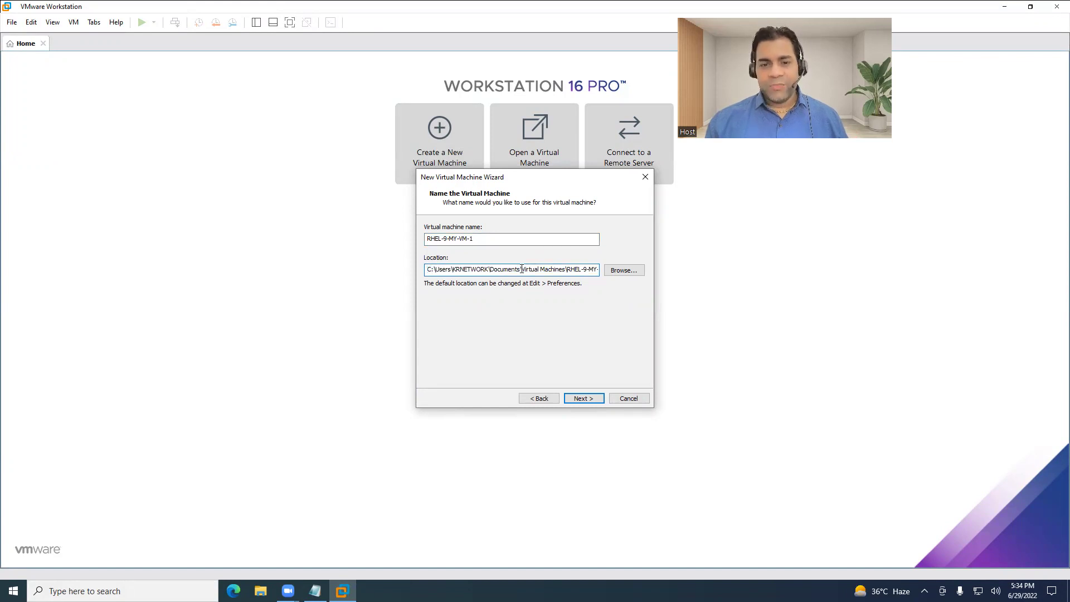
key("BackSpace")
key("BackSpace")
key("BackSpace")
key("BackSpace")
key("BackSpace")
key("BackSpace")
key("BackSpace")
key("BackSpace")
key("BackSpace")
key("BackSpace")
key("BackSpace")
key("BackSpace")
key("BackSpace")
key("BackSpace")
key("BackSpace")
key("BackSpace")
key("BackSpace")
key("BackSpace")
key("BackSpace")
key("BackSpace")
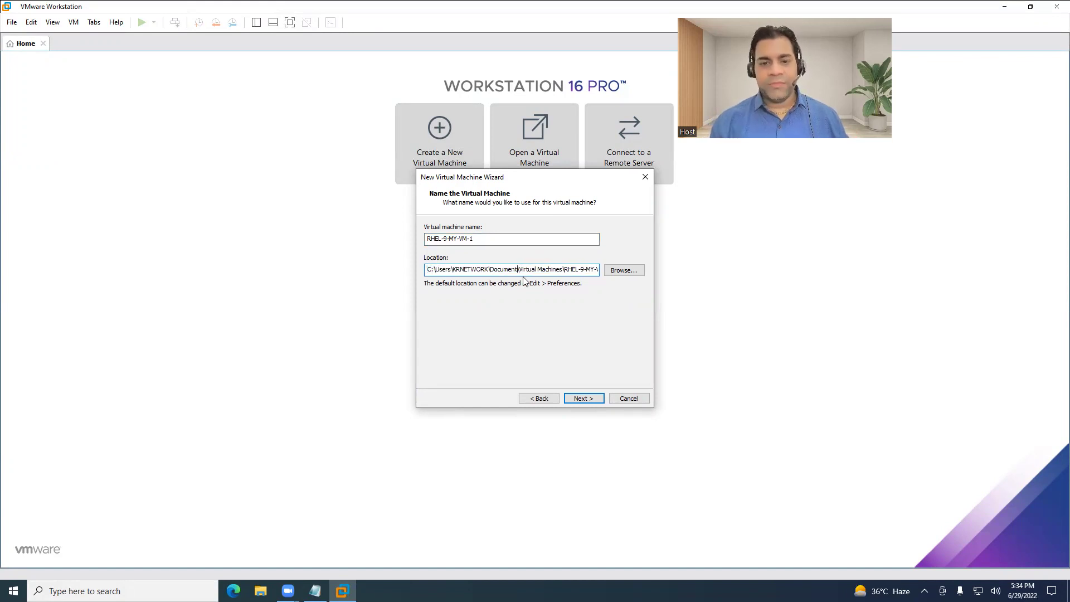
type("E:")
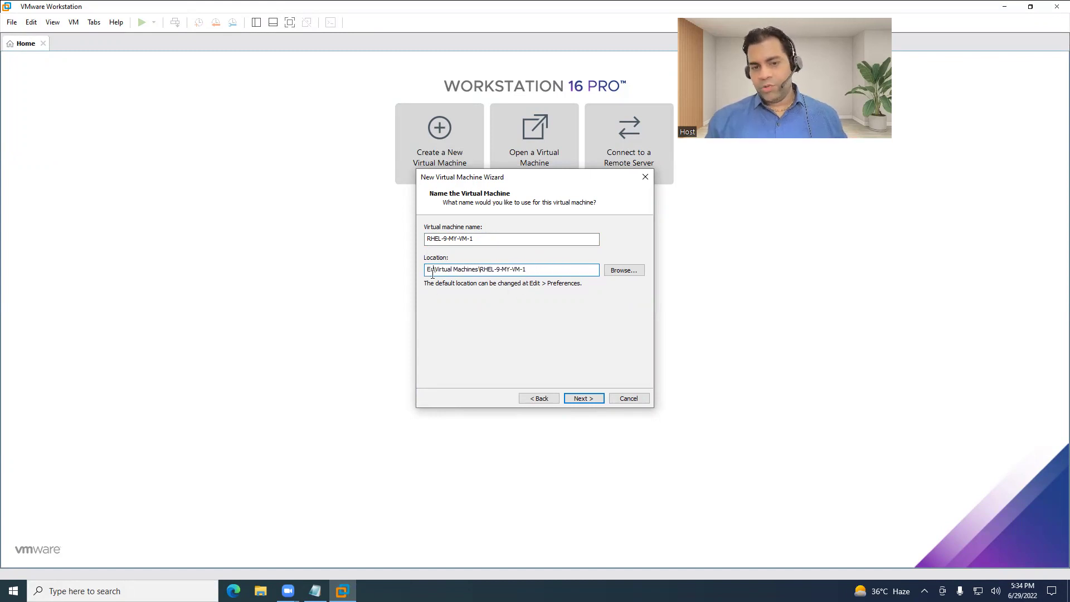
left_click_drag(427, 270, 528, 270)
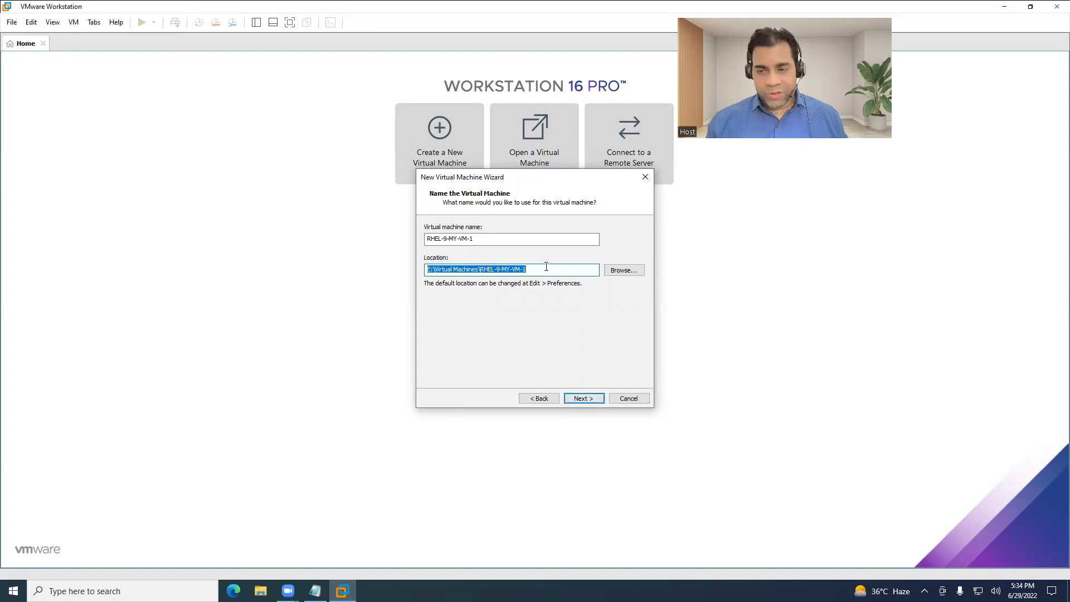
left_click(499, 270)
left_click_drag(481, 268, 528, 269)
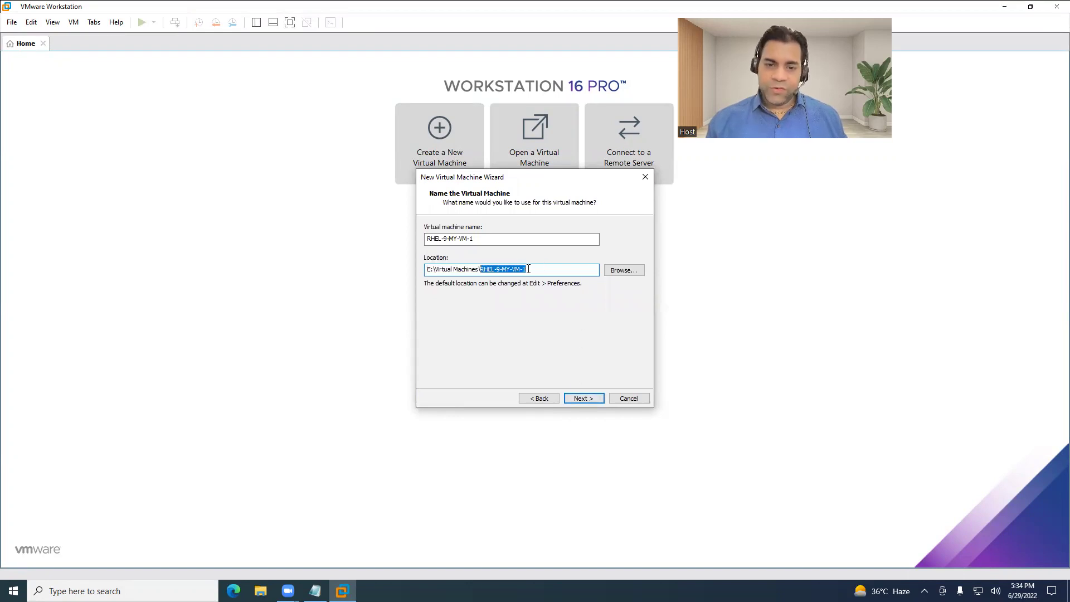
left_click(532, 270)
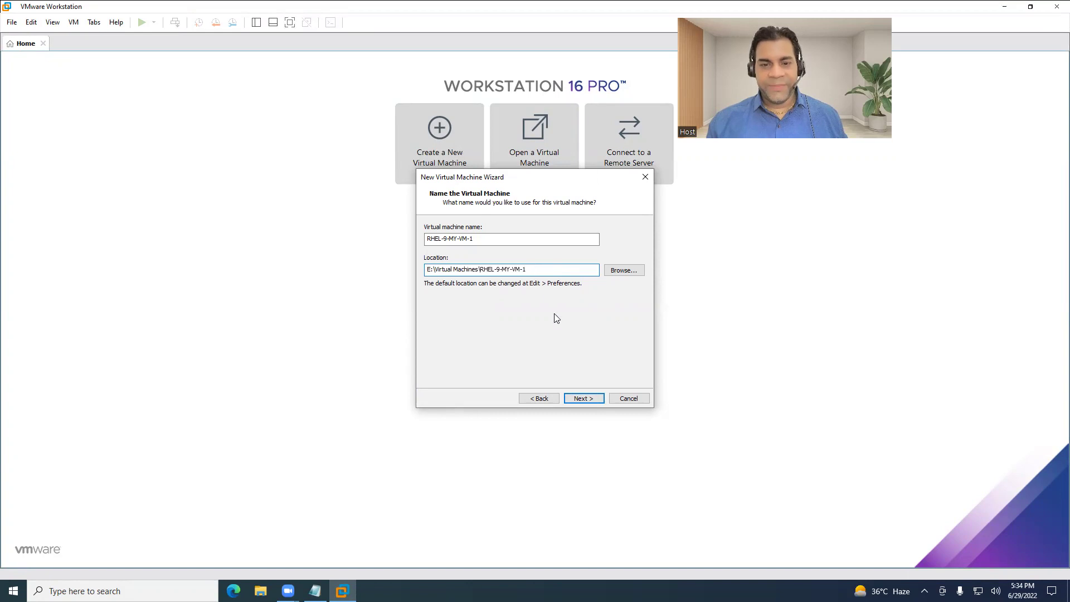
left_click(581, 397)
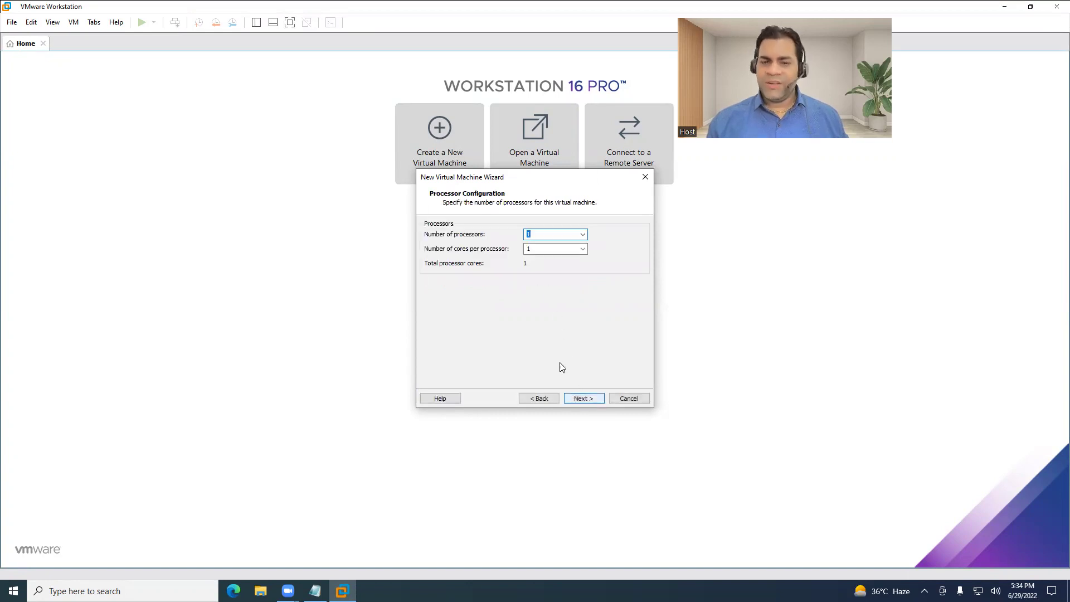
Keep 1 processor and set the memory to 8192 MB (8 GB) with the slider.
left_click(581, 398)
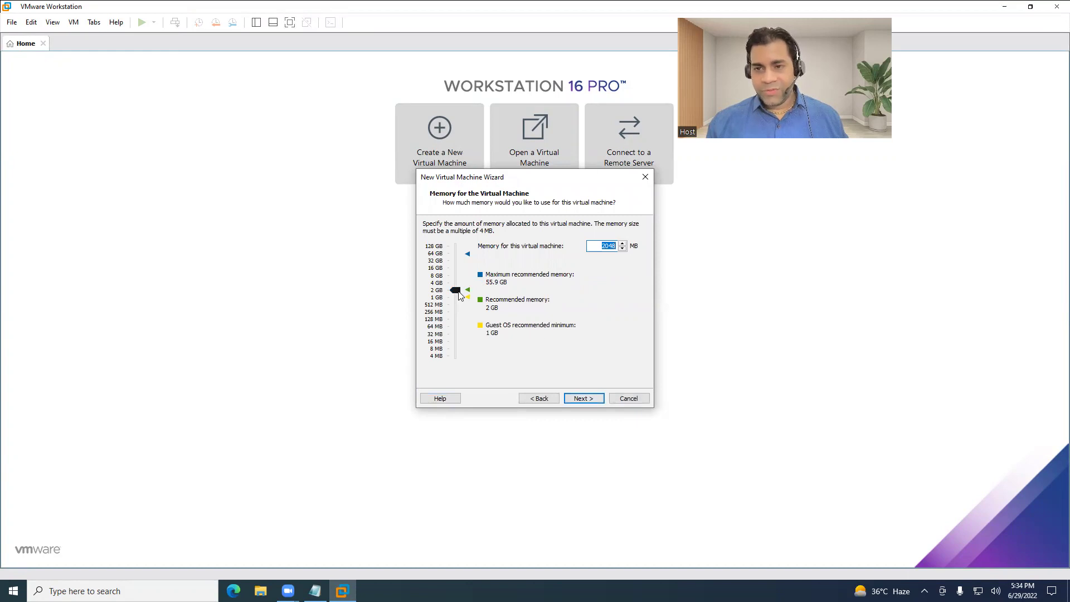
left_click_drag(458, 291, 458, 298)
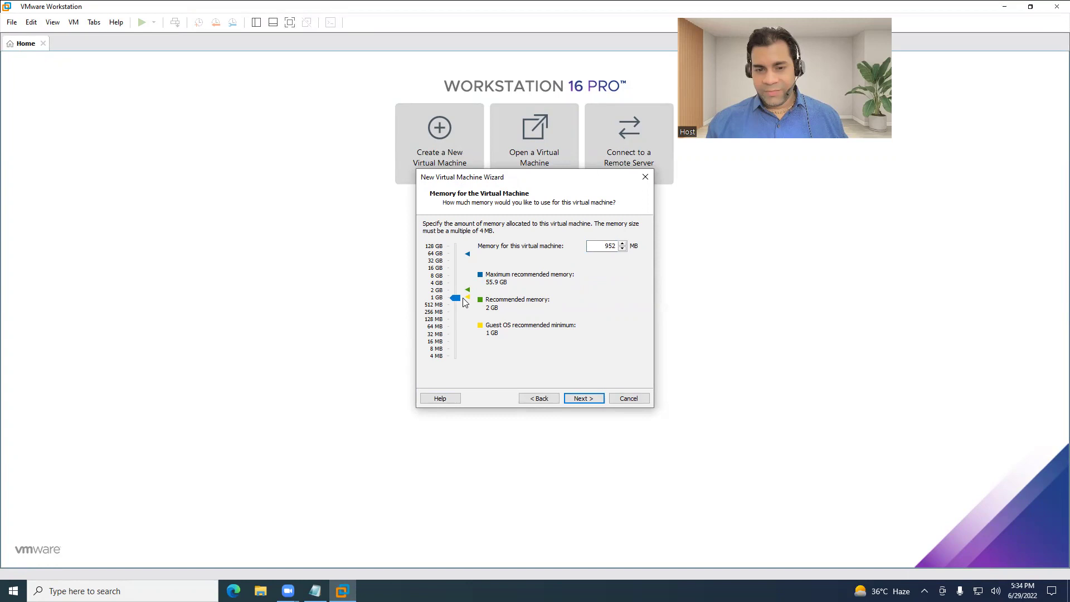
left_click_drag(458, 299, 455, 292)
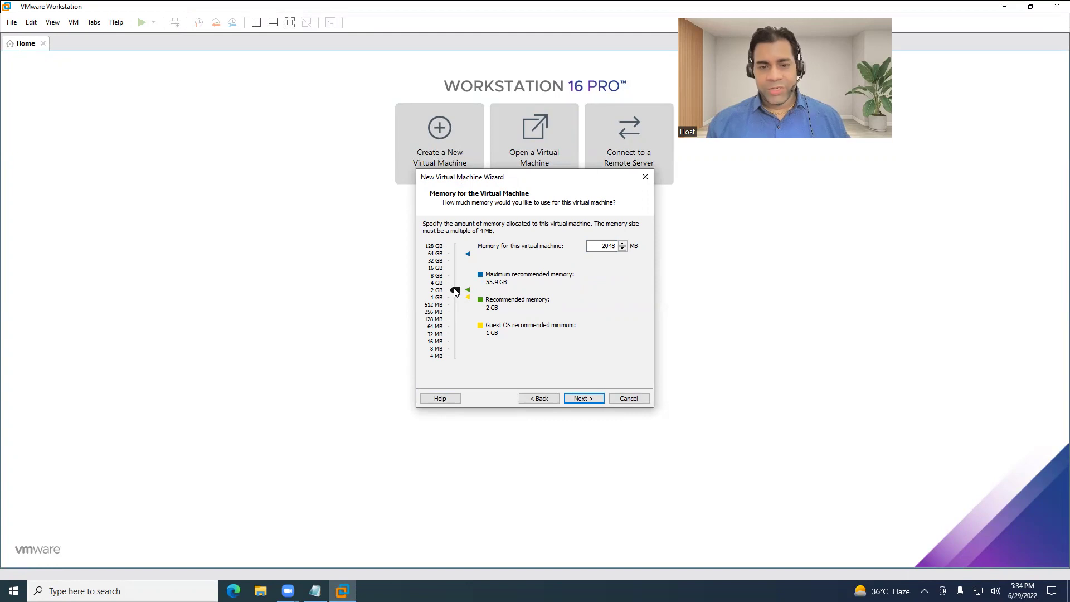
left_click_drag(455, 291, 454, 272)
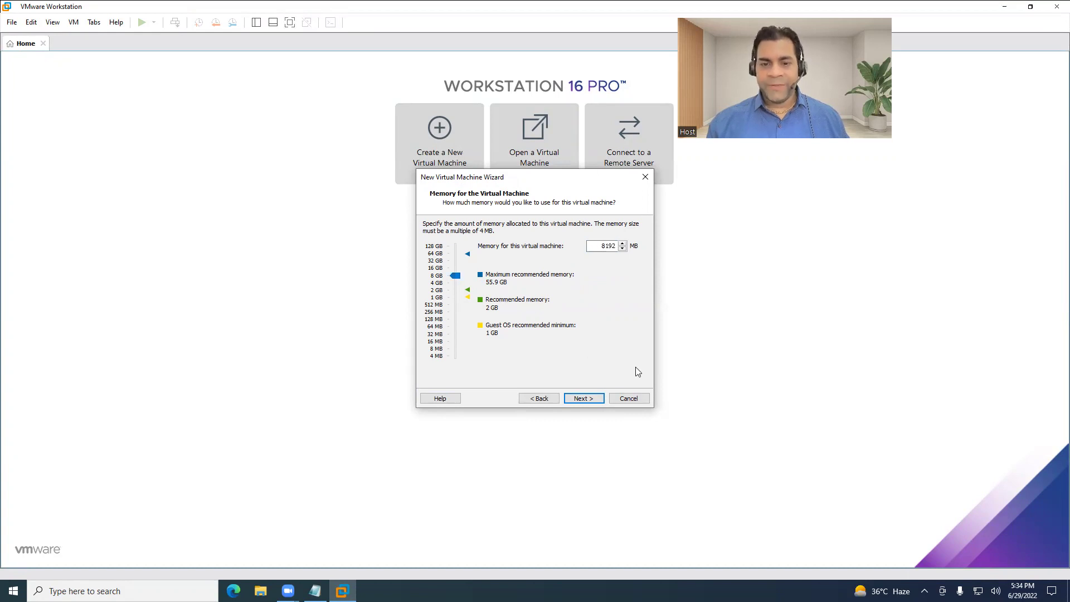
left_click(581, 398)
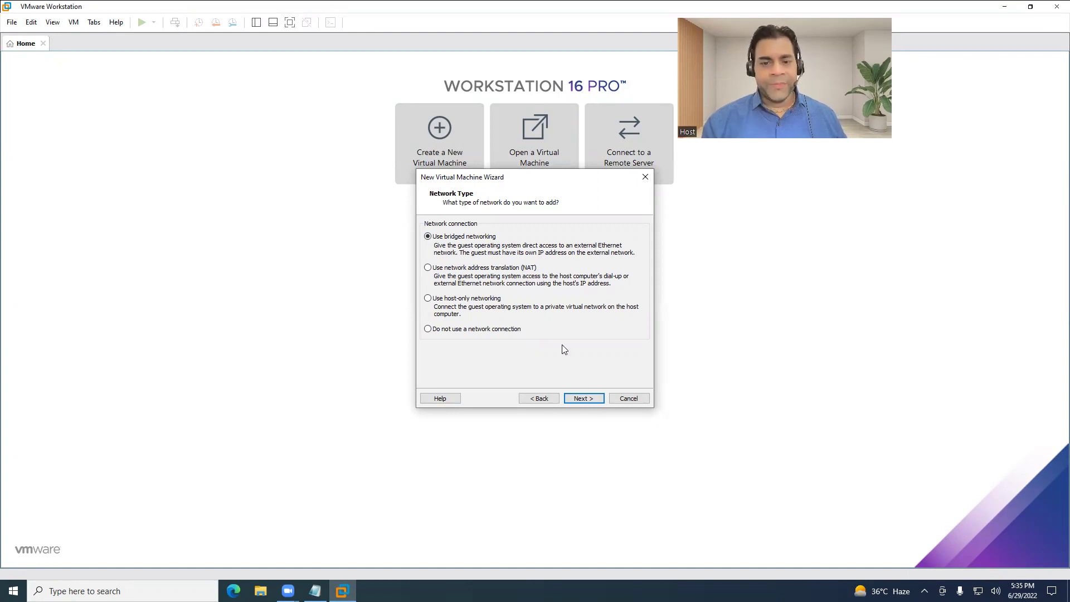
Keep bridged networking, choose a SATA disk, create a new 25 GB disk, and finish the wizard.
left_click(575, 399)
left_click(577, 400)
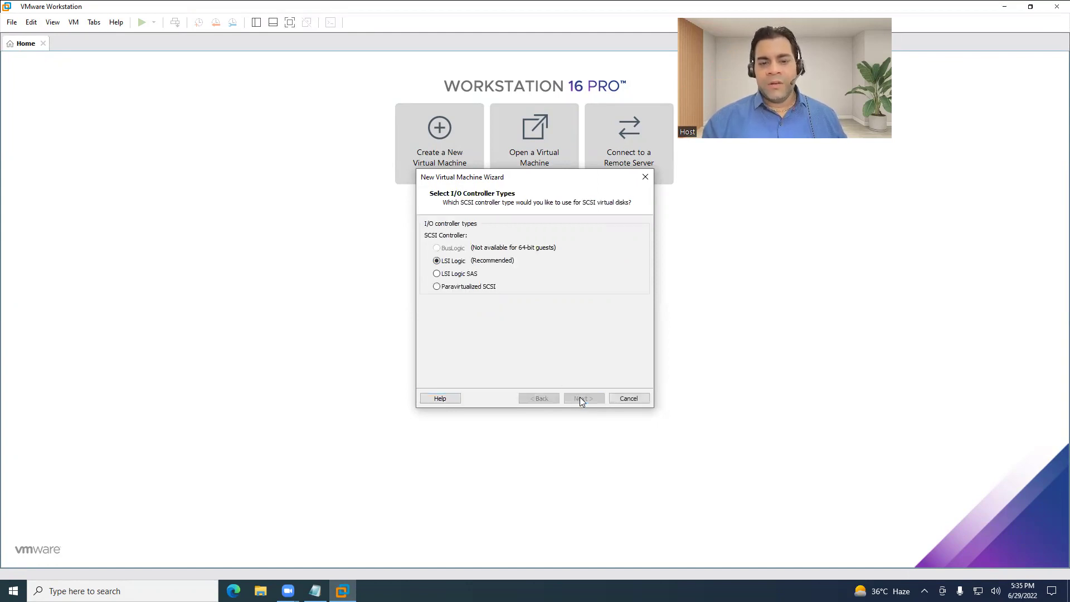
left_click(440, 262)
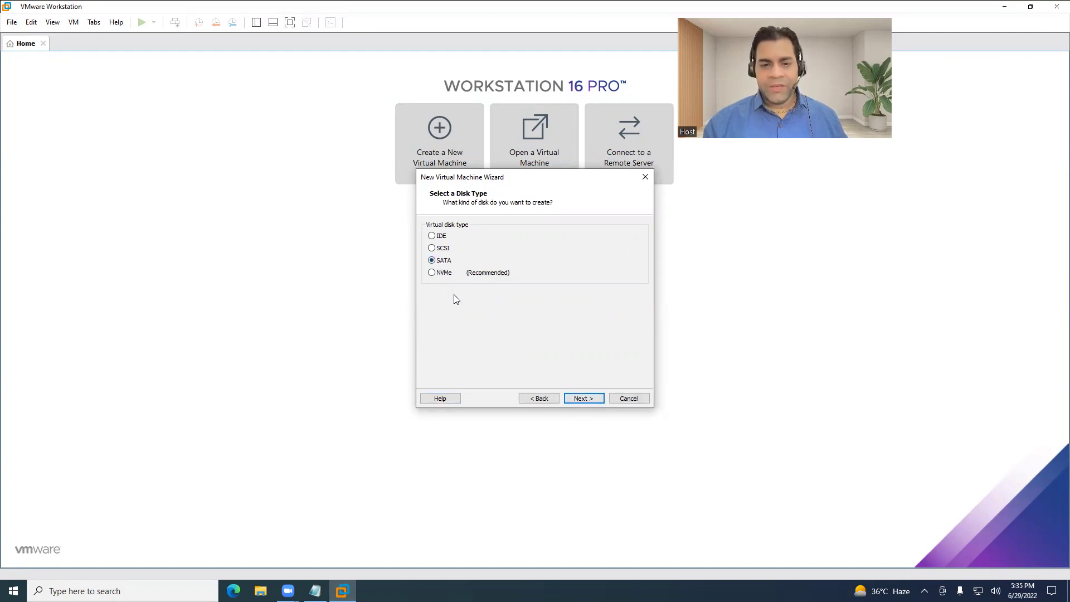
left_click(583, 399)
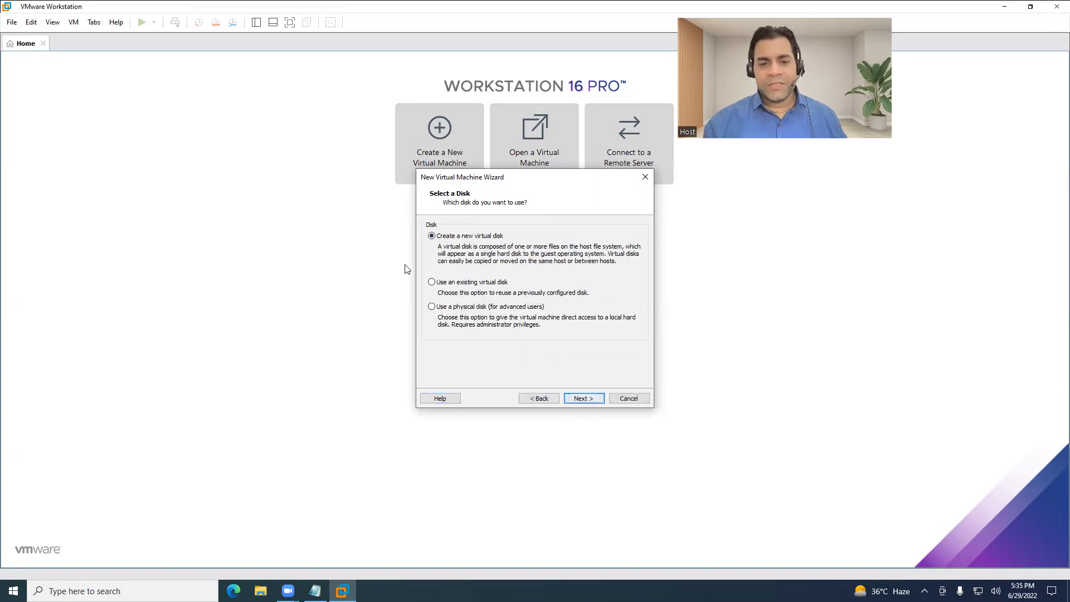
left_click(583, 398)
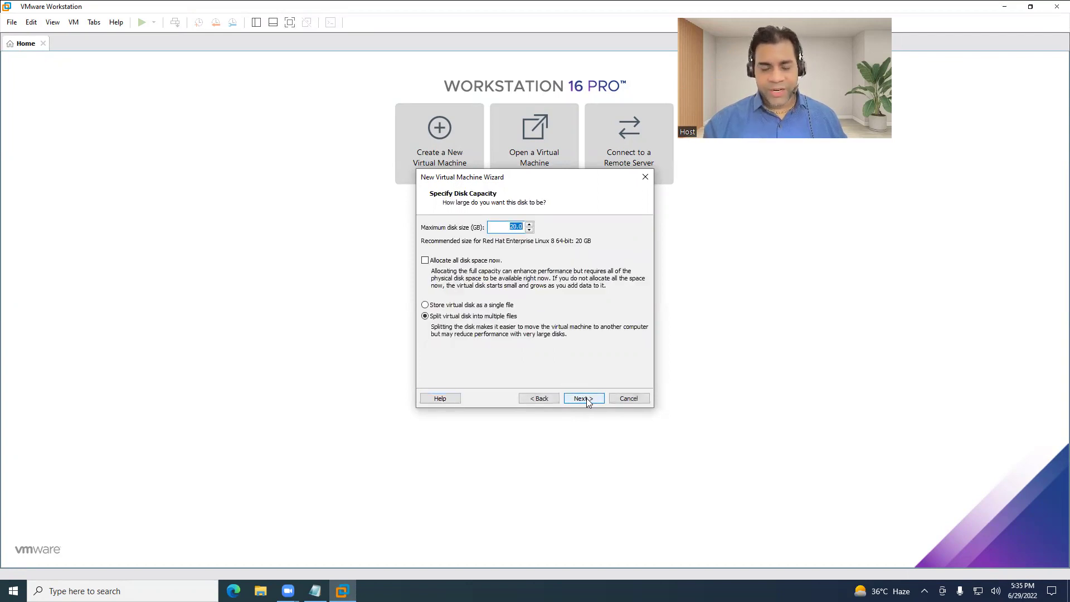
type("25")
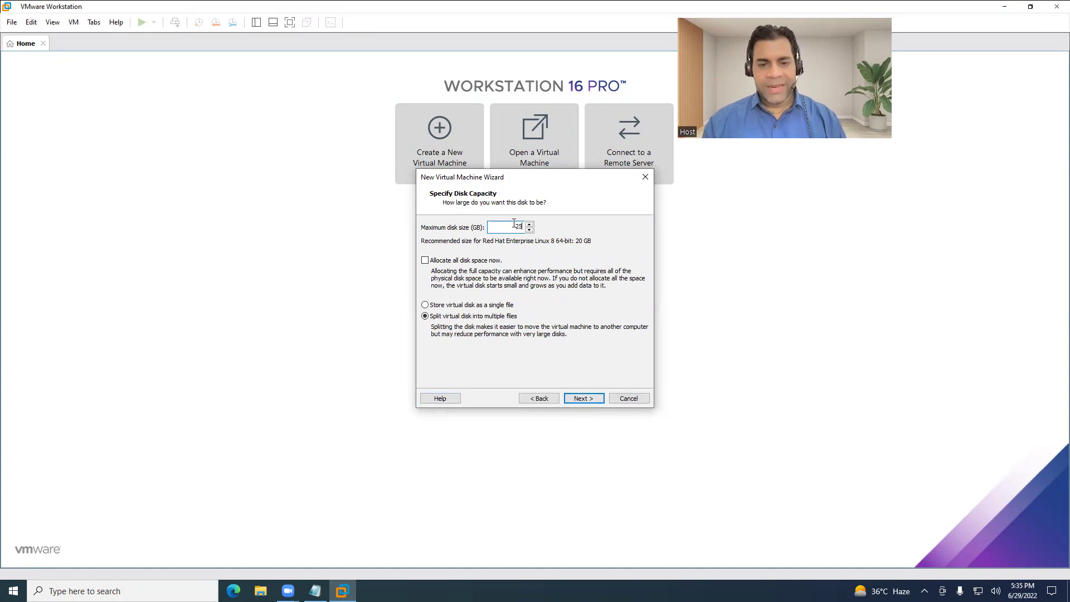
left_click(583, 397)
left_click(584, 399)
left_click(585, 399)
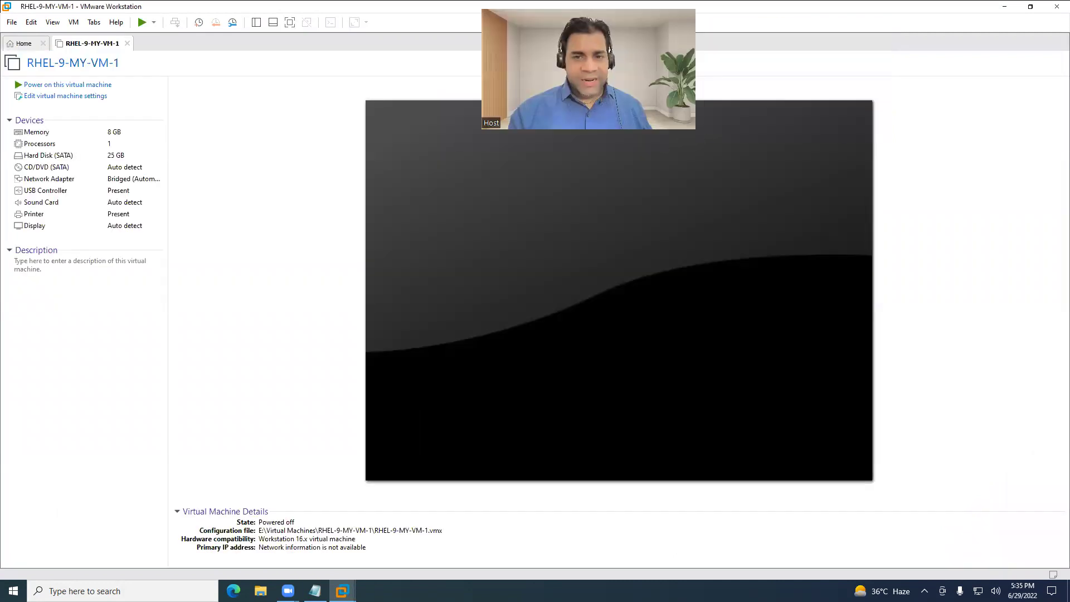
Restore the VMware window and bring the Notepad installation notes back up.
double_click(193, 6)
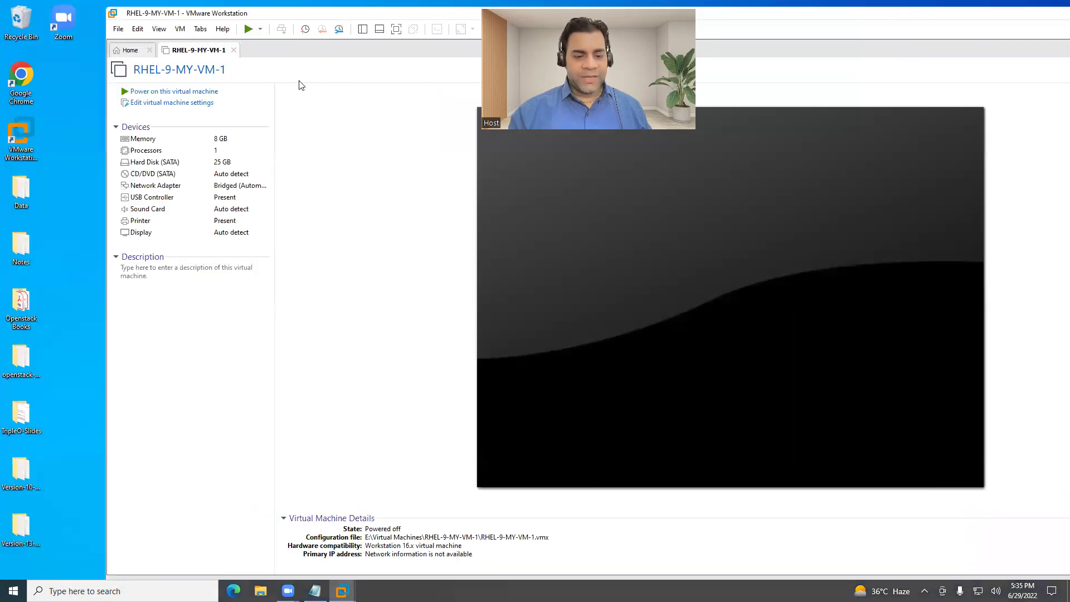
left_click(315, 591)
left_click_drag(154, 265, 546, 266)
Type 'Now Browse RHEL-9 ISO image to start the installation' on the Step-3 line.
left_click(148, 282)
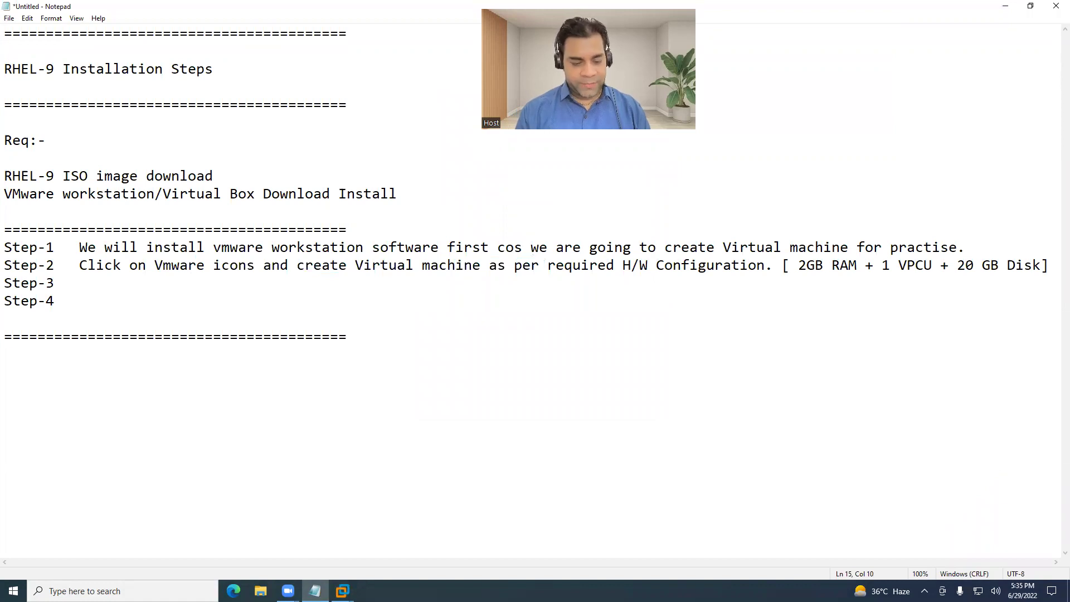
type("Now ")
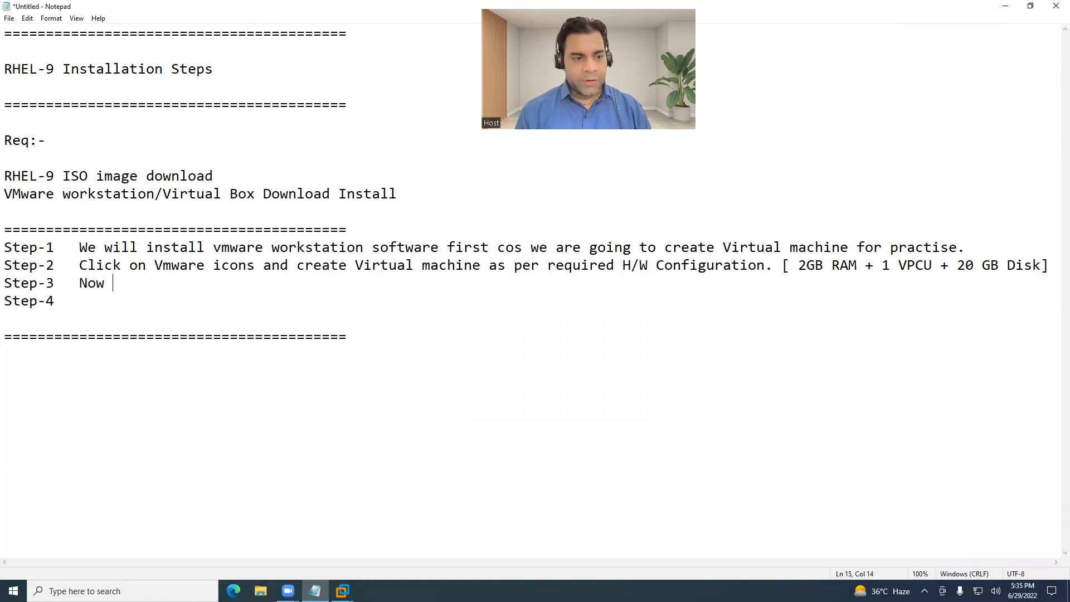
type("Browse RHEL-9 ISO image to startthe")
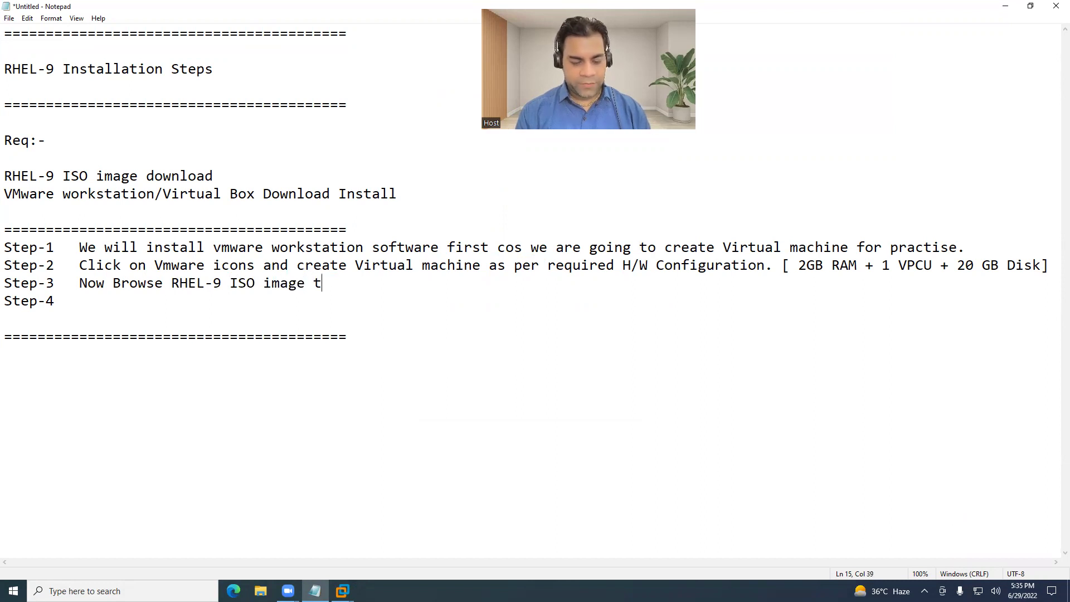
key("BackSpace")
key("BackSpace")
key("BackSpace")
type("the ")
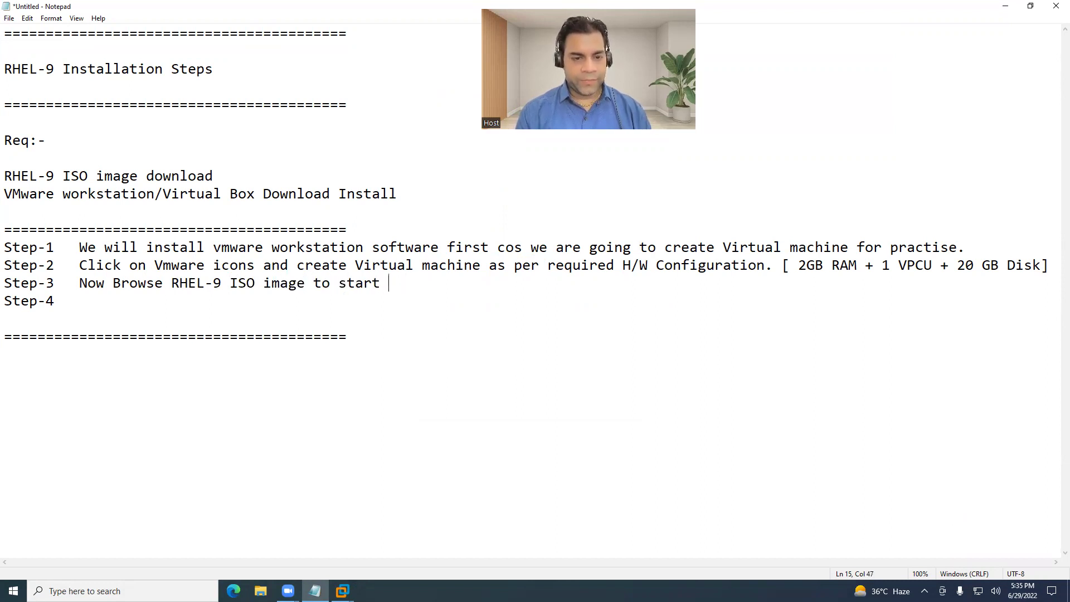
type("installa")
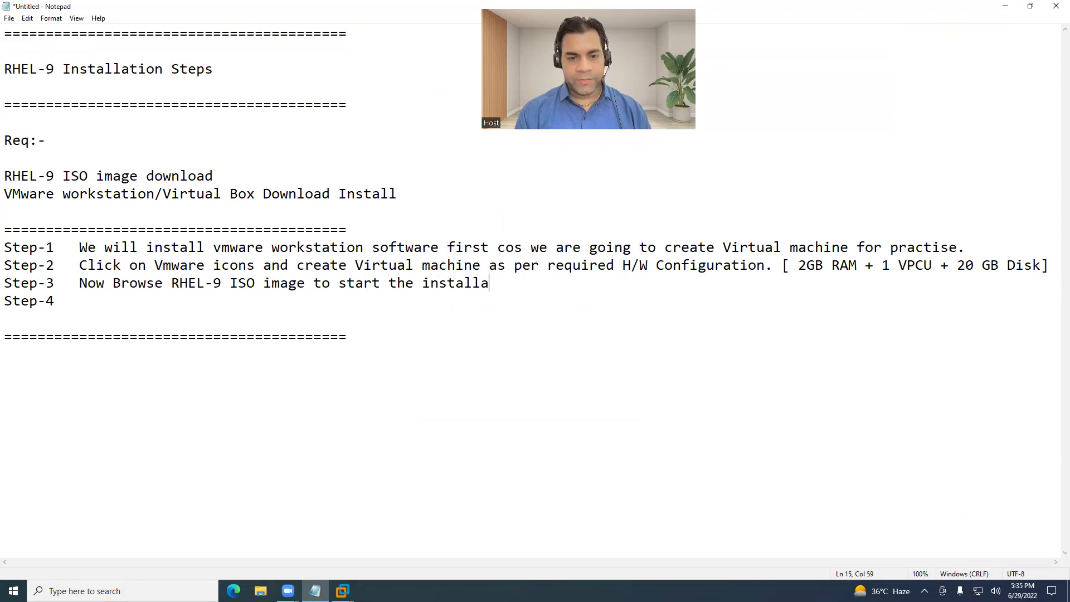
type("tion")
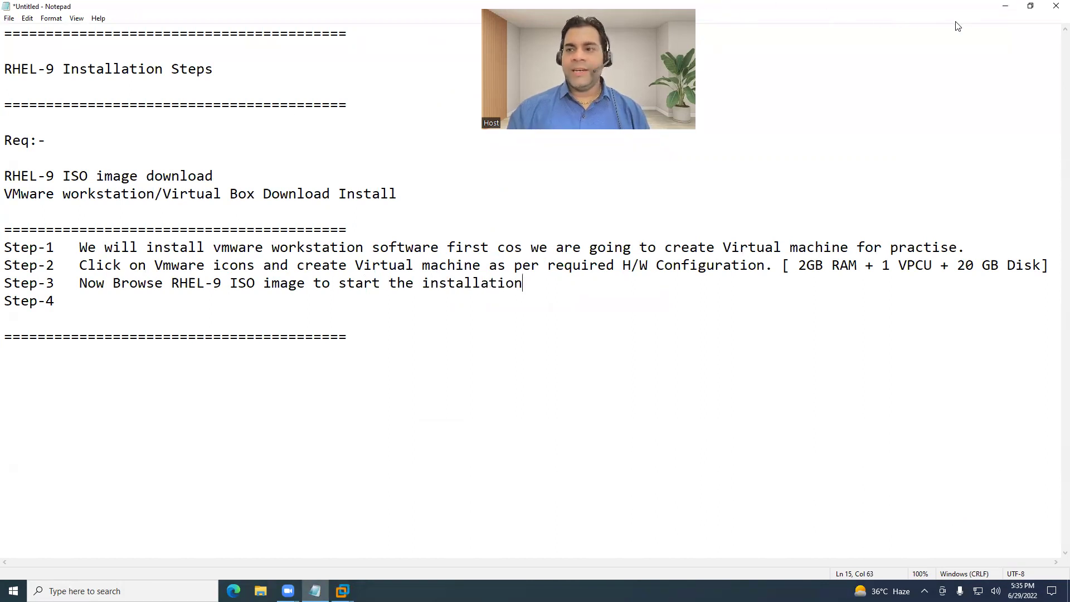
Attach rhel-baseos-9.0-x86_64-dvd.iso to the VM's CD/DVD drive and power on RHEL-9-MY-VM-1.
left_click(998, 11)
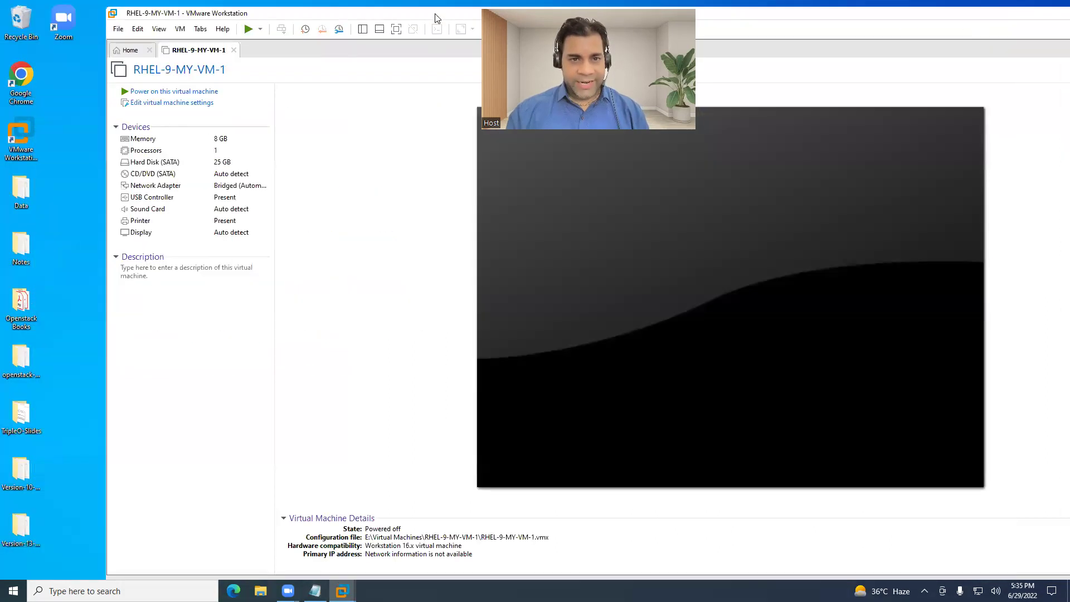
double_click(191, 179)
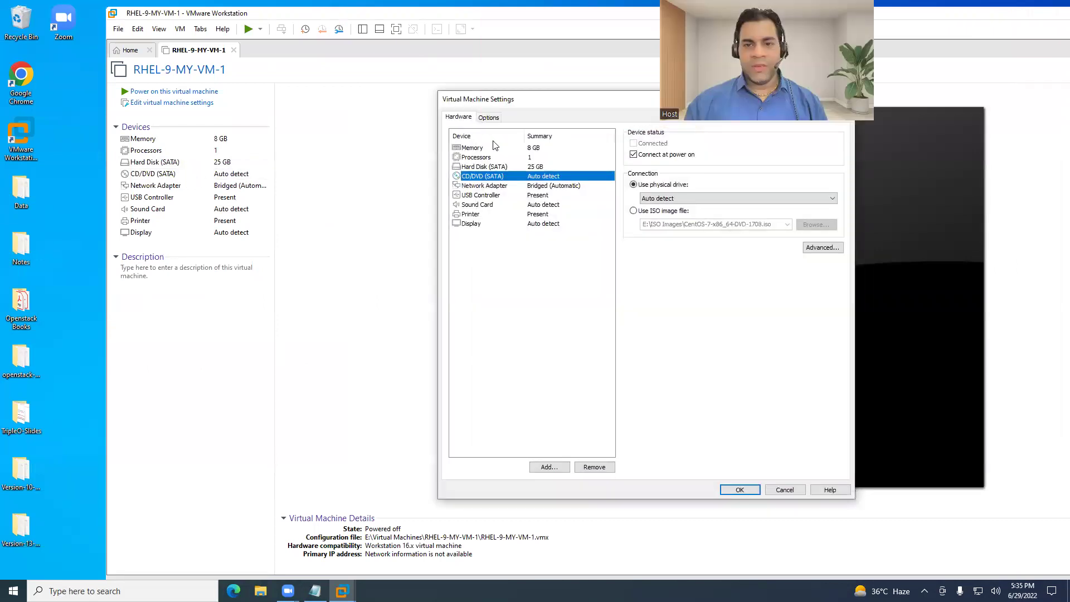
left_click_drag(502, 98, 382, 84)
left_click(527, 199)
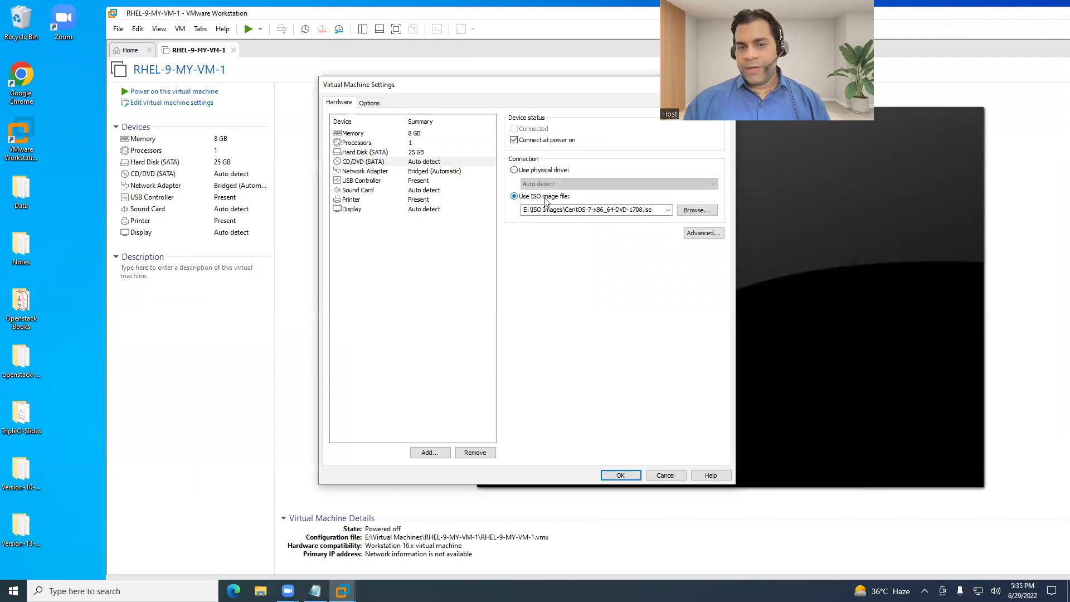
left_click(708, 211)
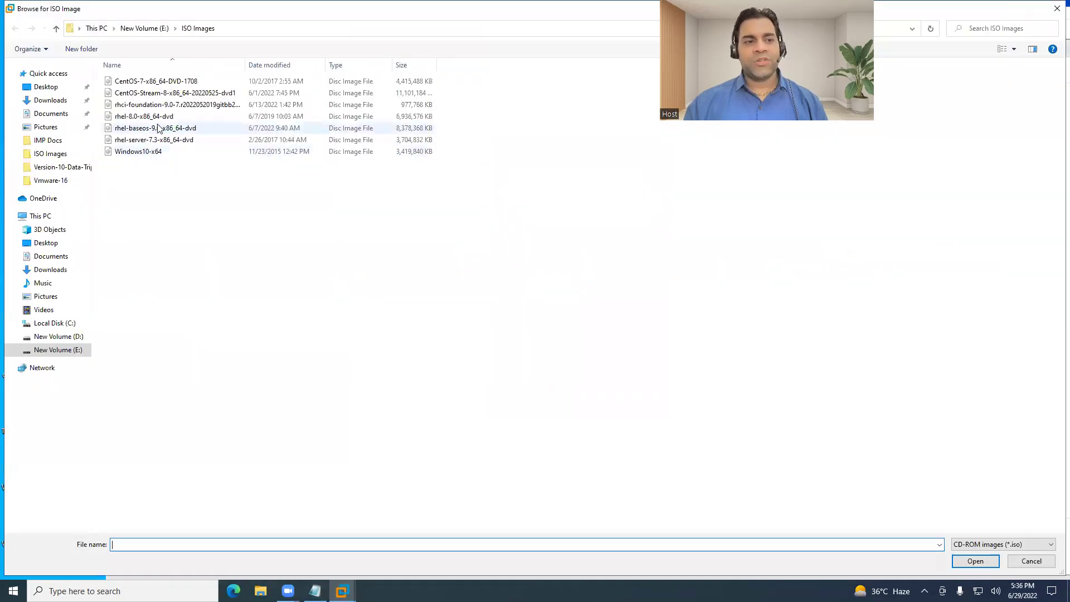
double_click(158, 128)
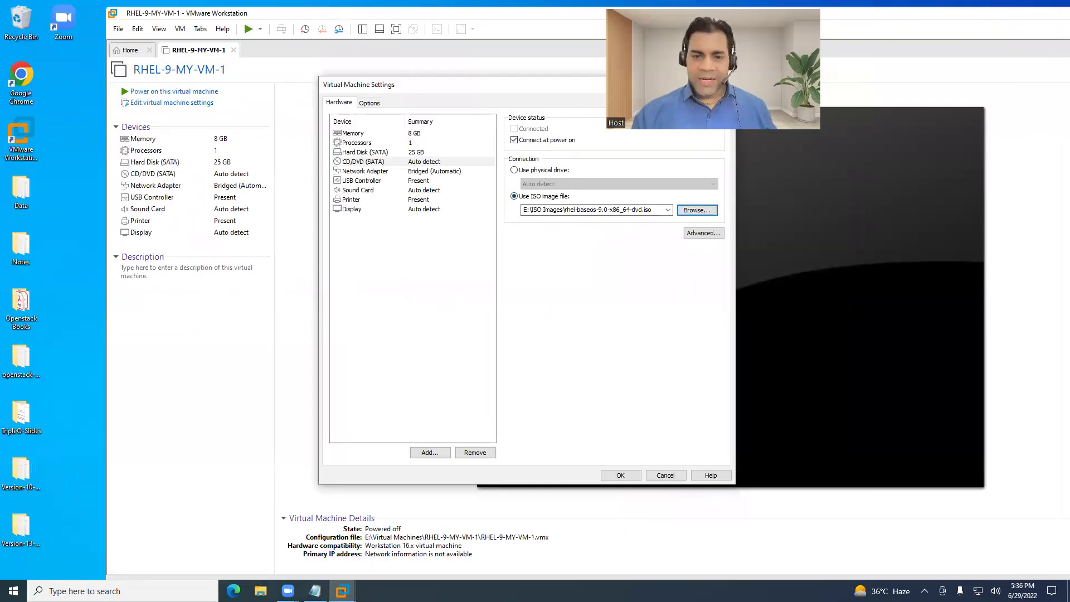
left_click(619, 474)
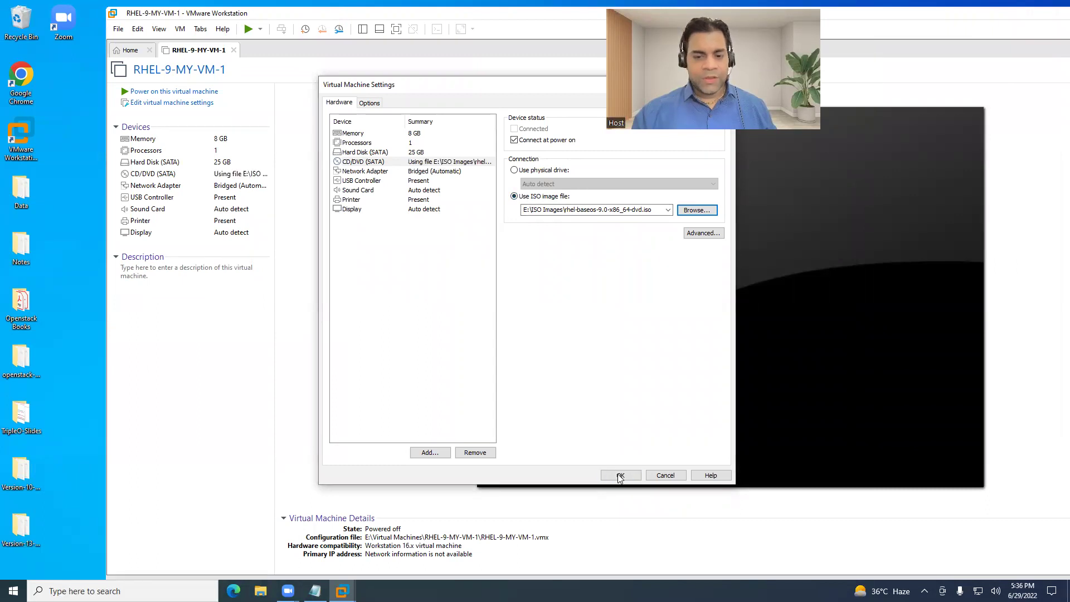
left_click(212, 92)
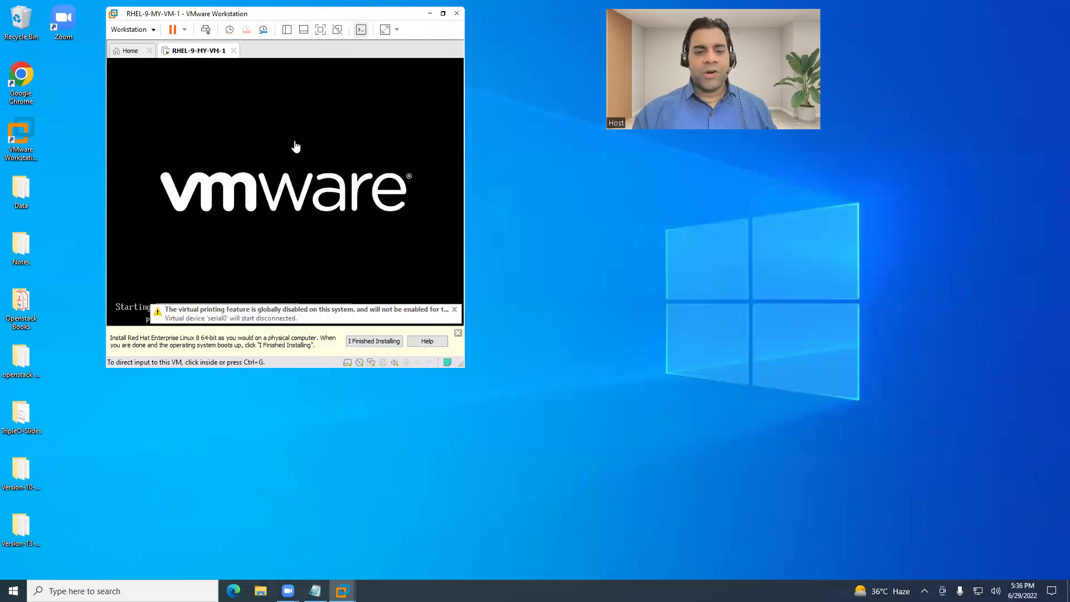
Dismiss the hint bar, enlarge the VM window, and boot the 'Install Red Hat Enterprise Linux 9.0' entry.
left_click(458, 333)
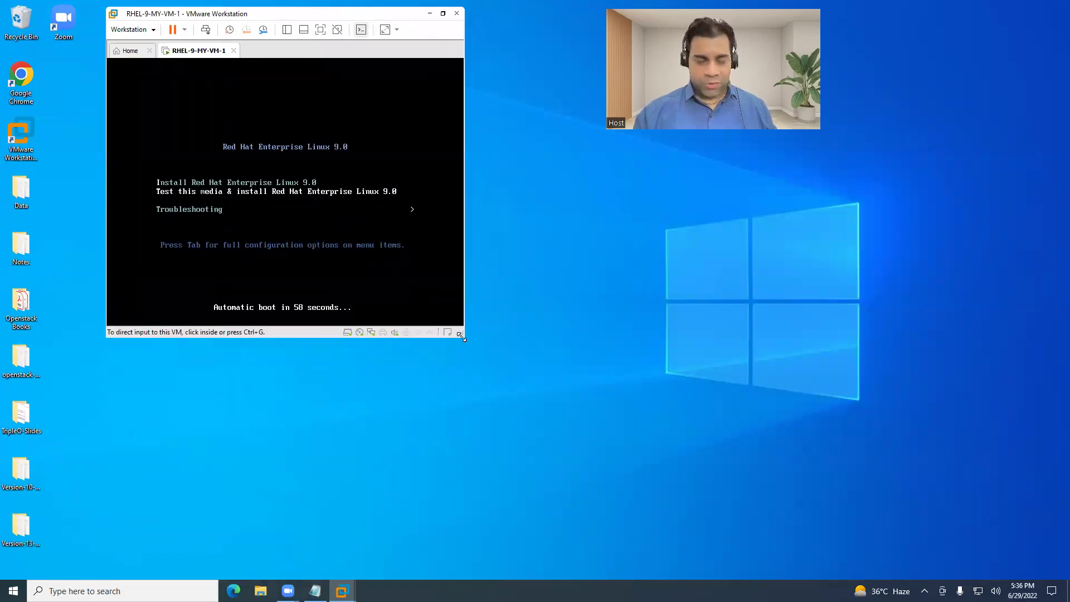
left_click_drag(461, 336, 961, 487)
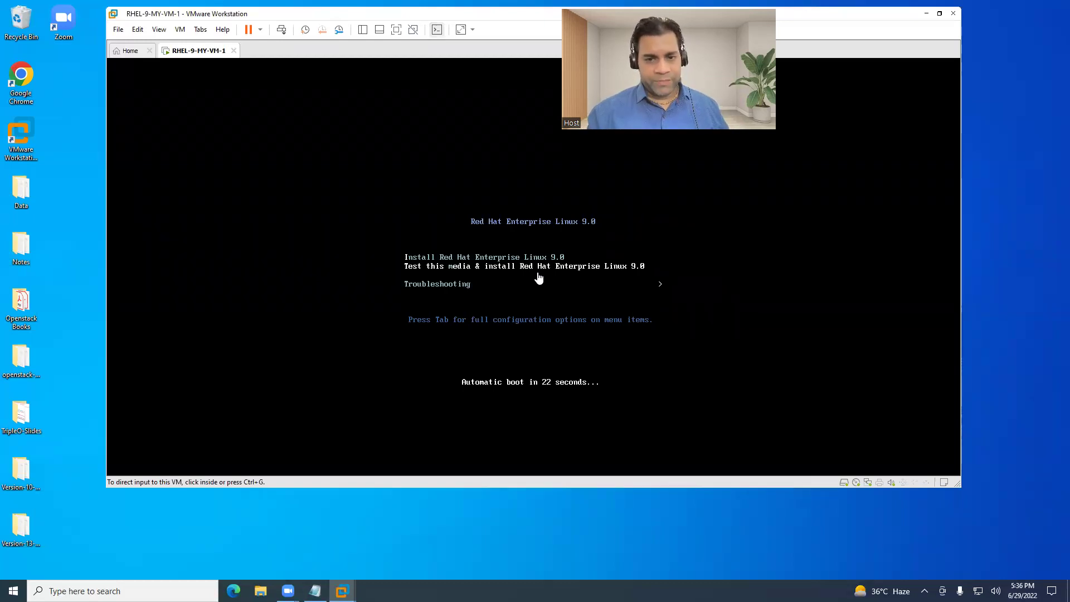
left_click(614, 356)
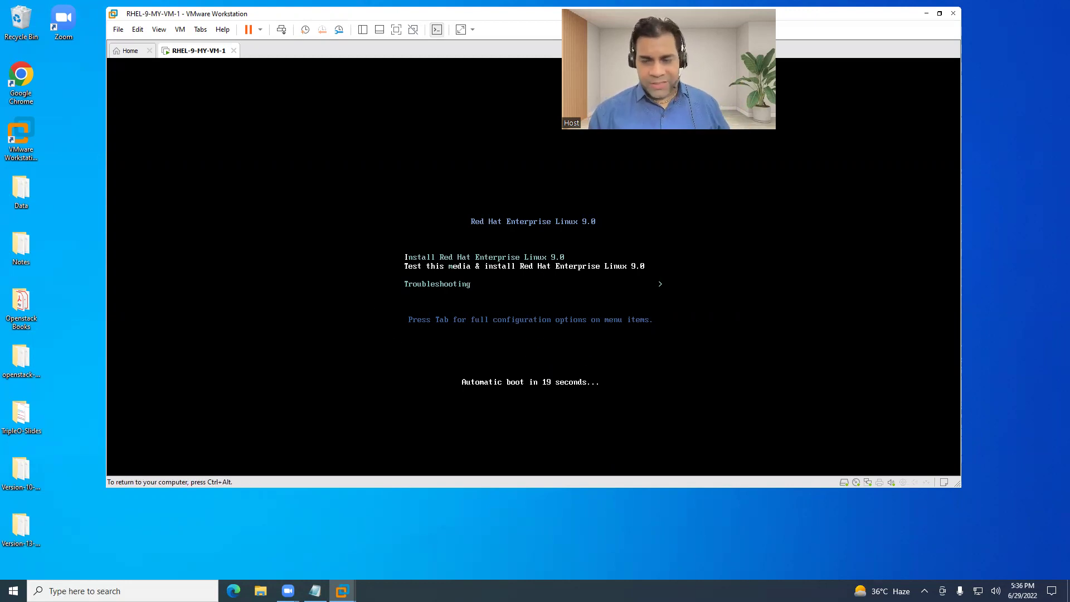
key("Down")
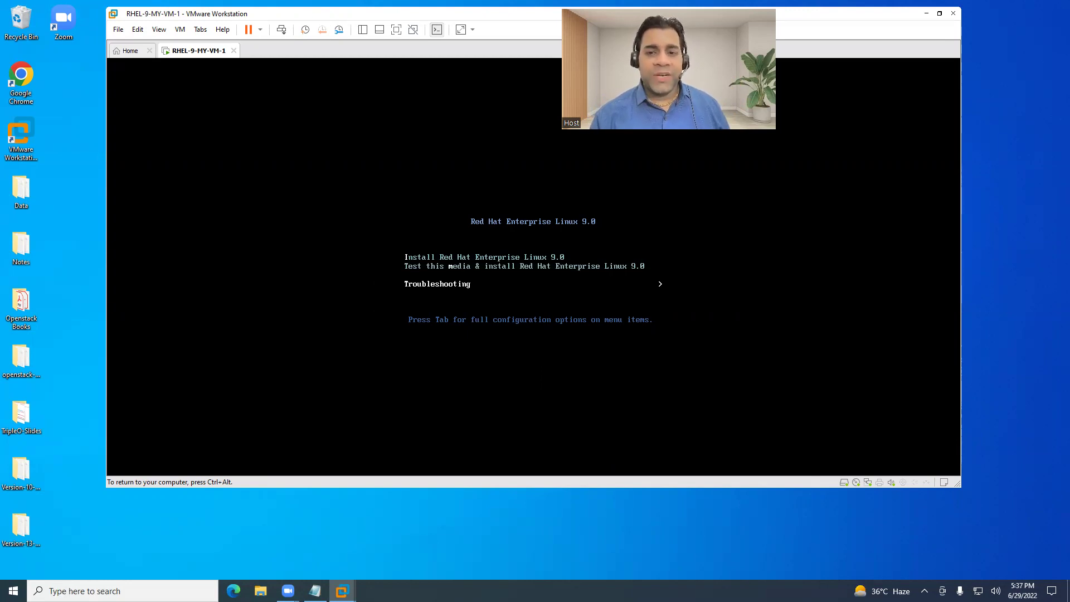
key("Up")
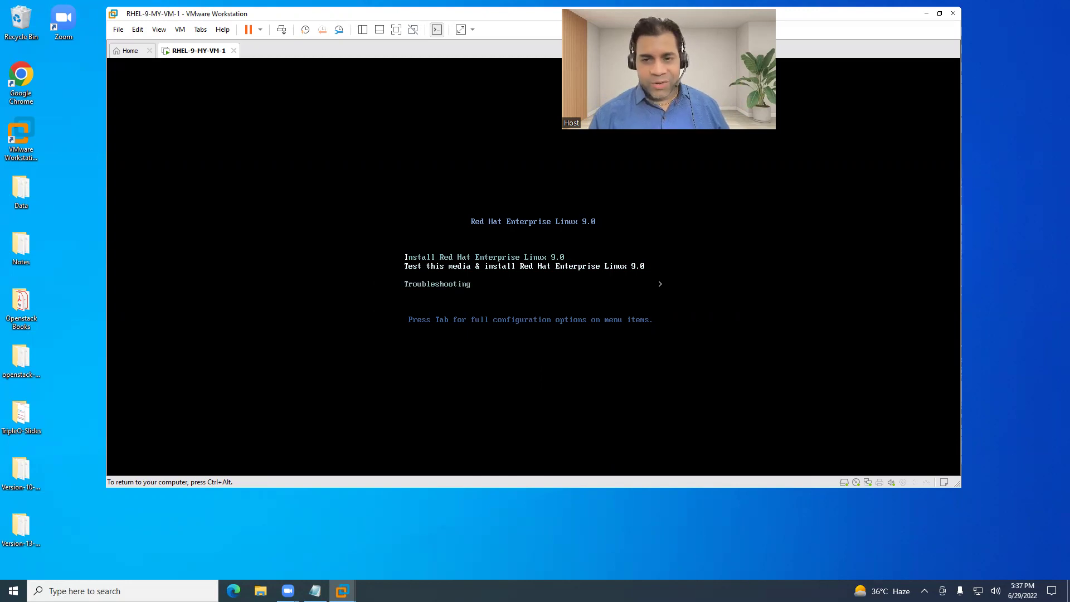
key("Up")
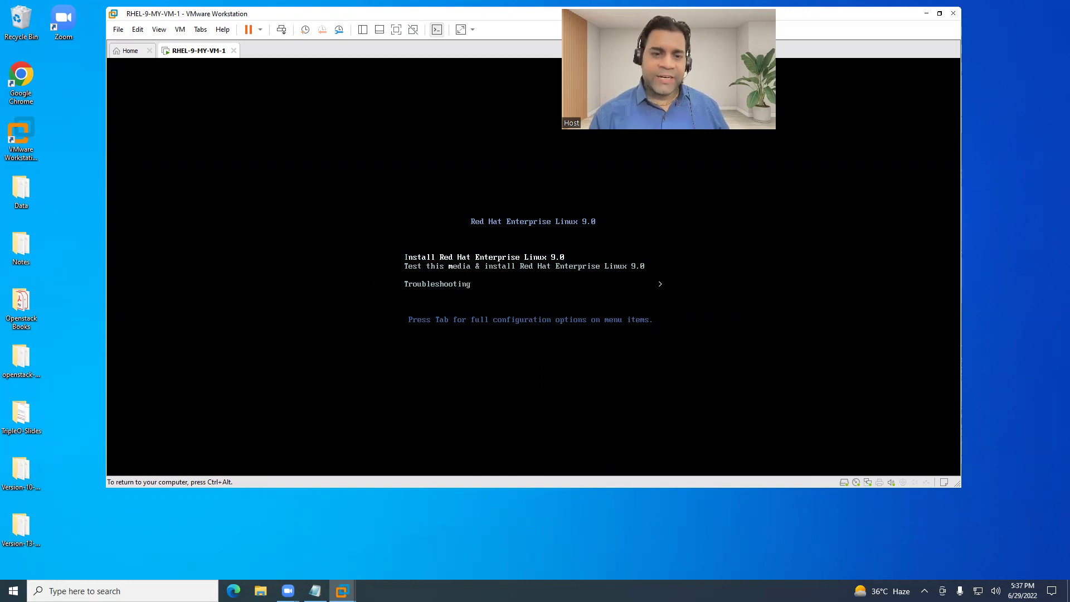
key("Return")
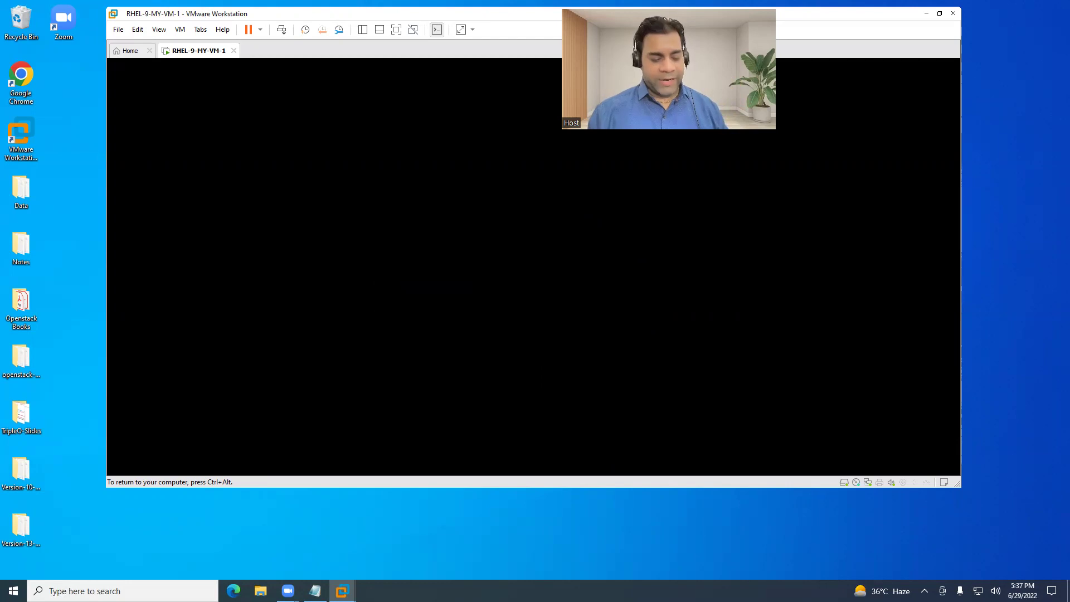
key("ctrl+alt")
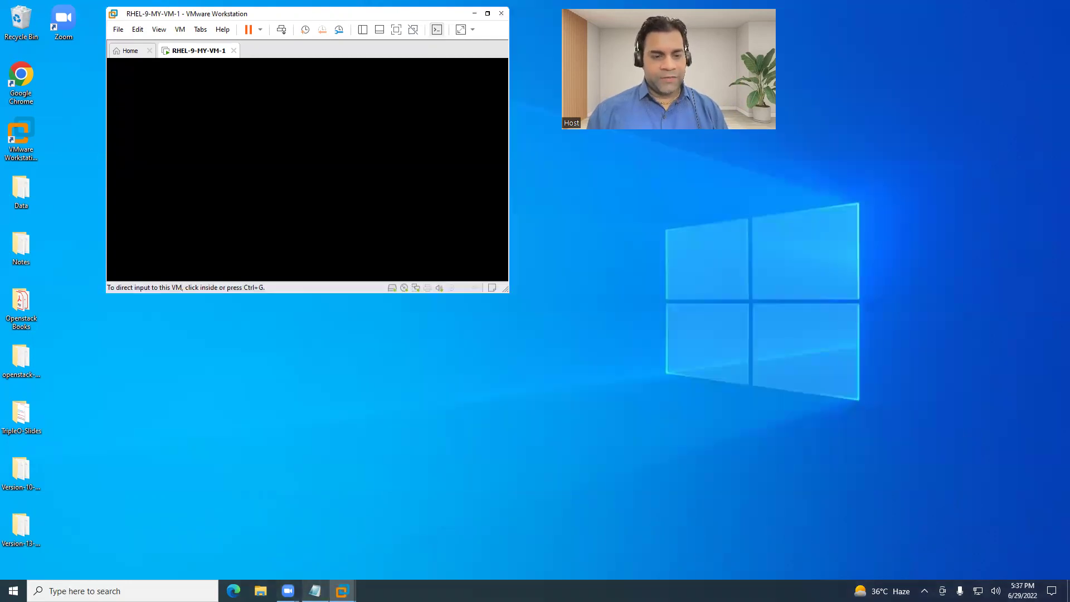
Add Step-4 to the notes: 'power on machine ==> select first option ==> install rhel 9.0 ==>'.
left_click(315, 590)
left_click_drag(79, 285, 522, 287)
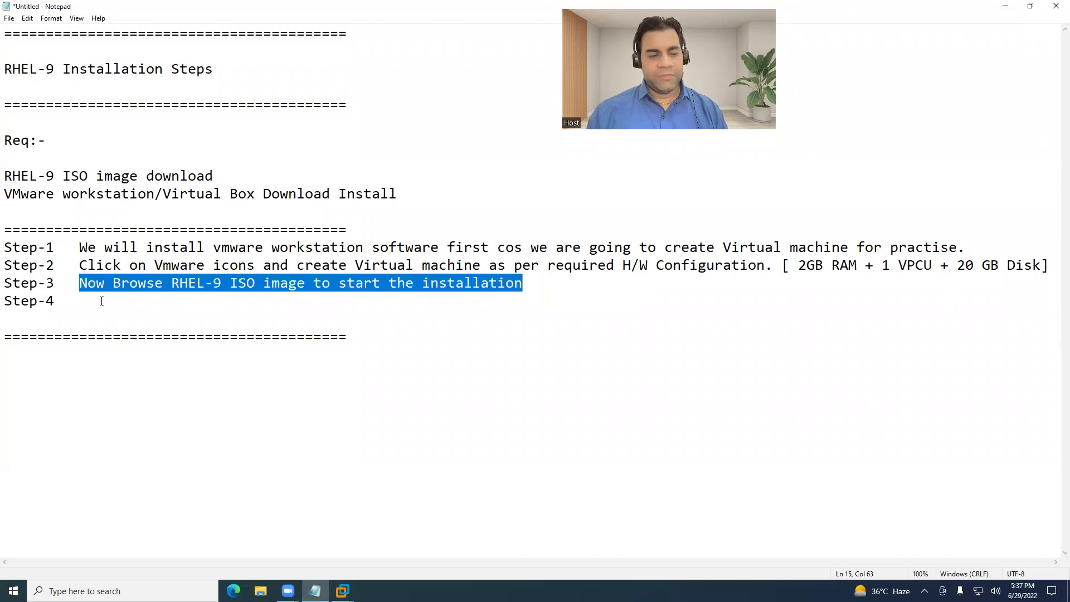
left_click(101, 302)
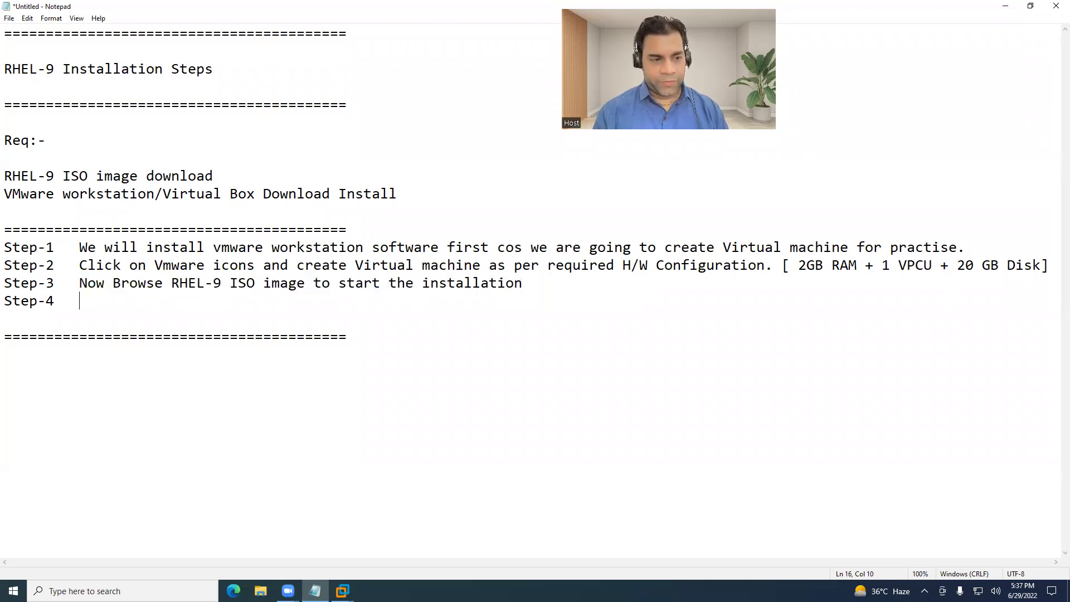
type("power on ")
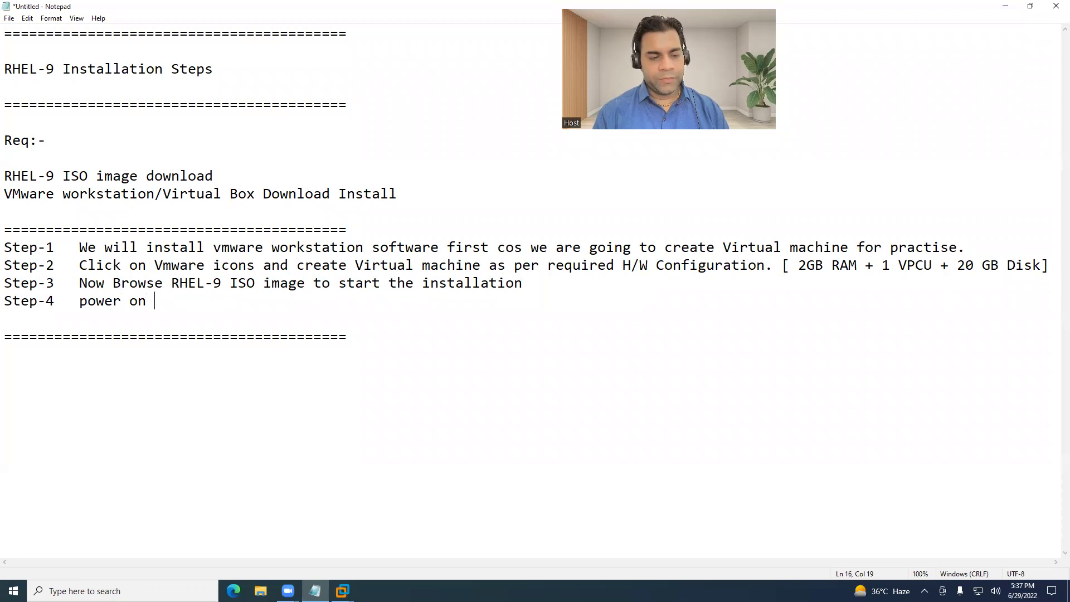
type("machine ==> sele")
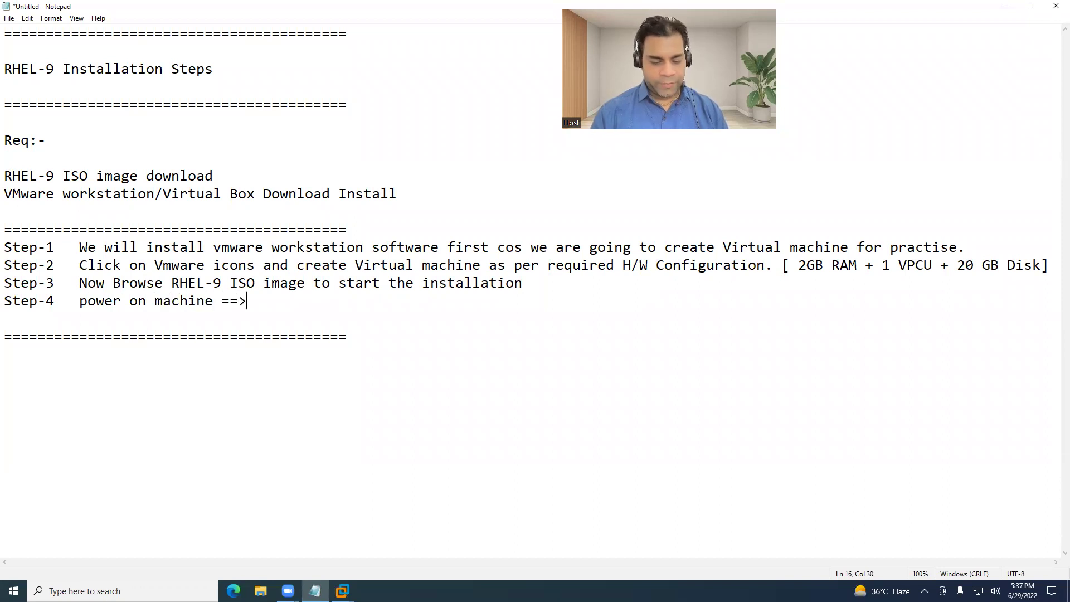
type("ct first ")
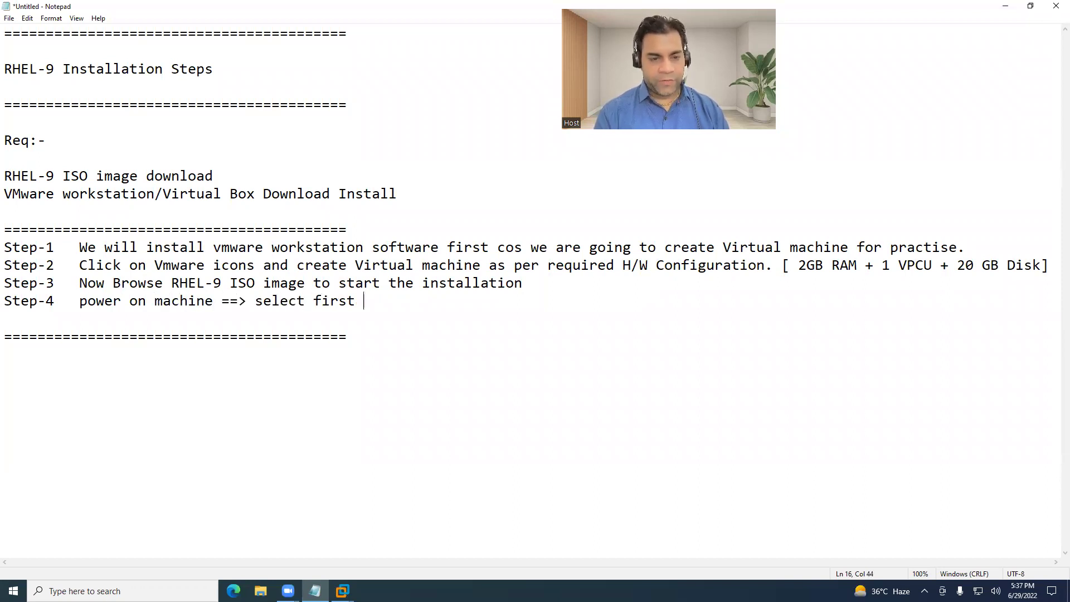
type("option ==")
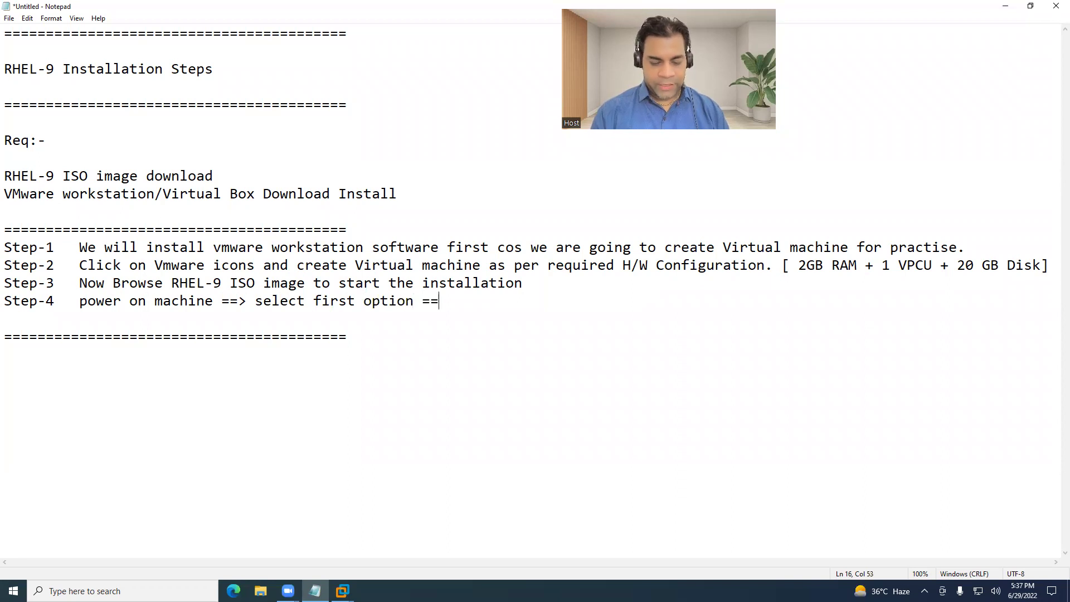
type("> install rh")
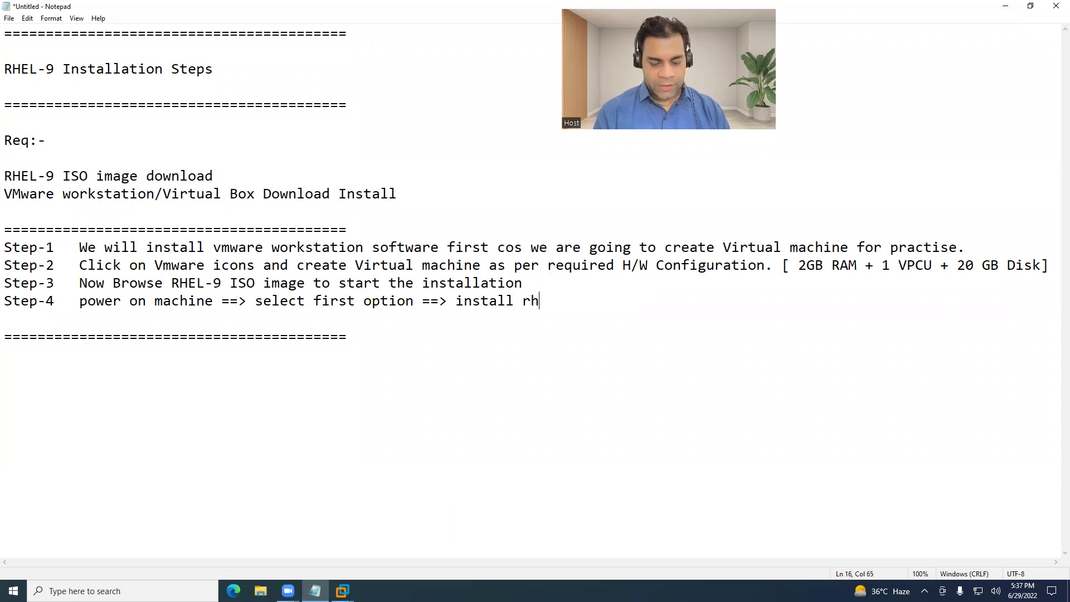
type("el 9.0 ")
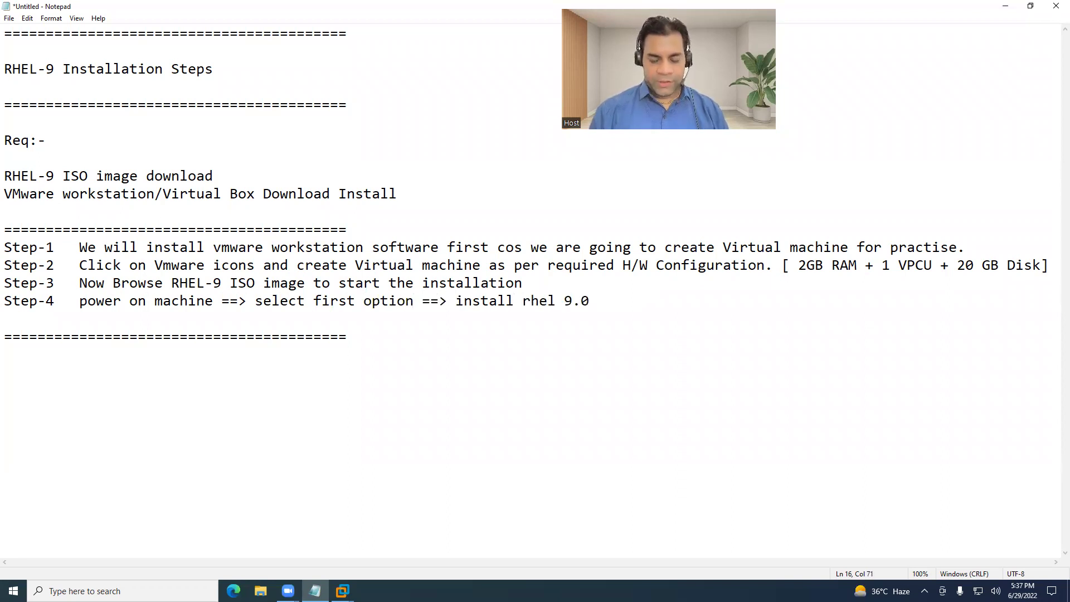
type("==>")
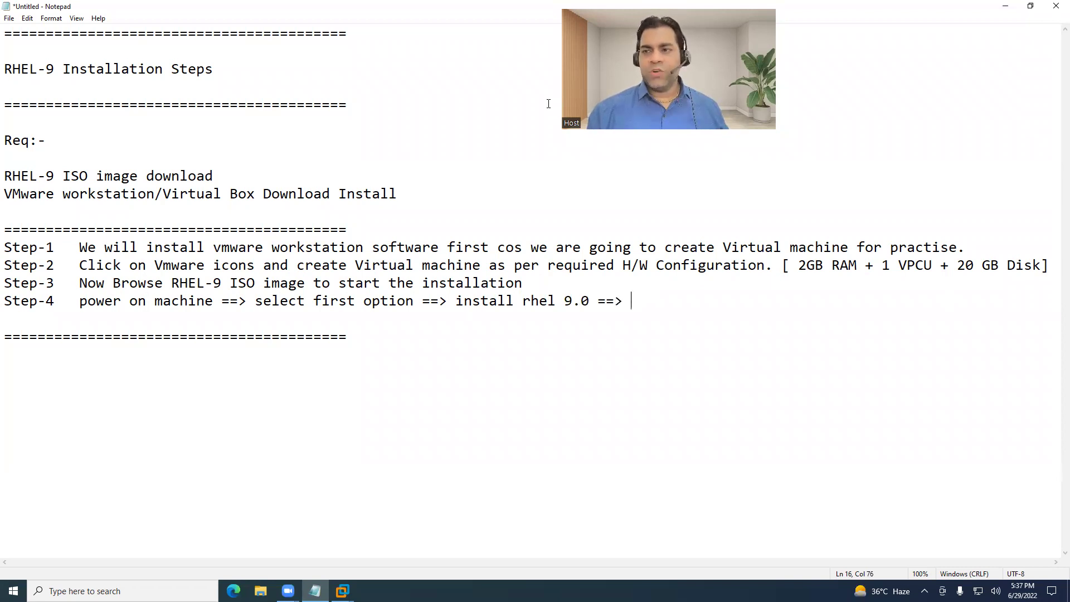
Minimize Notepad and maximize the VMware window while the RHEL installer loads.
left_click(1011, 9)
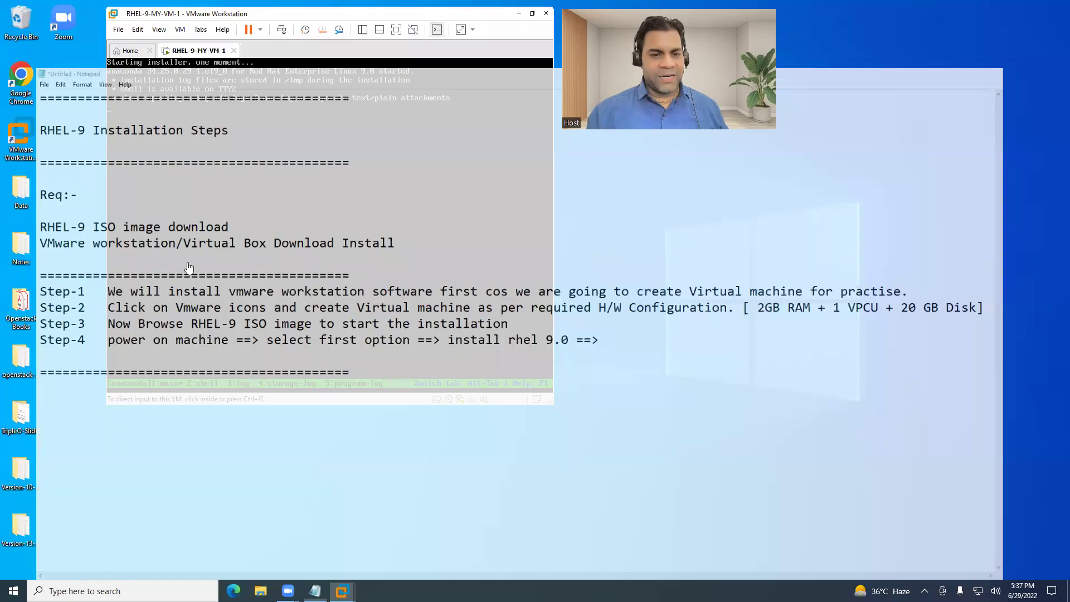
left_click_drag(441, 15, 410, 17)
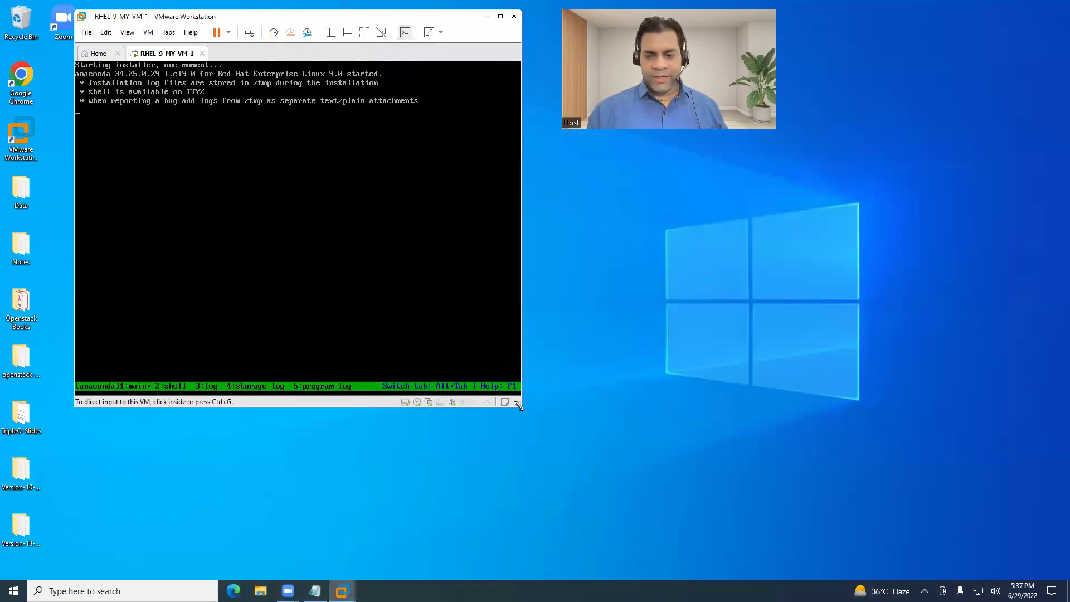
left_click_drag(518, 407, 993, 561)
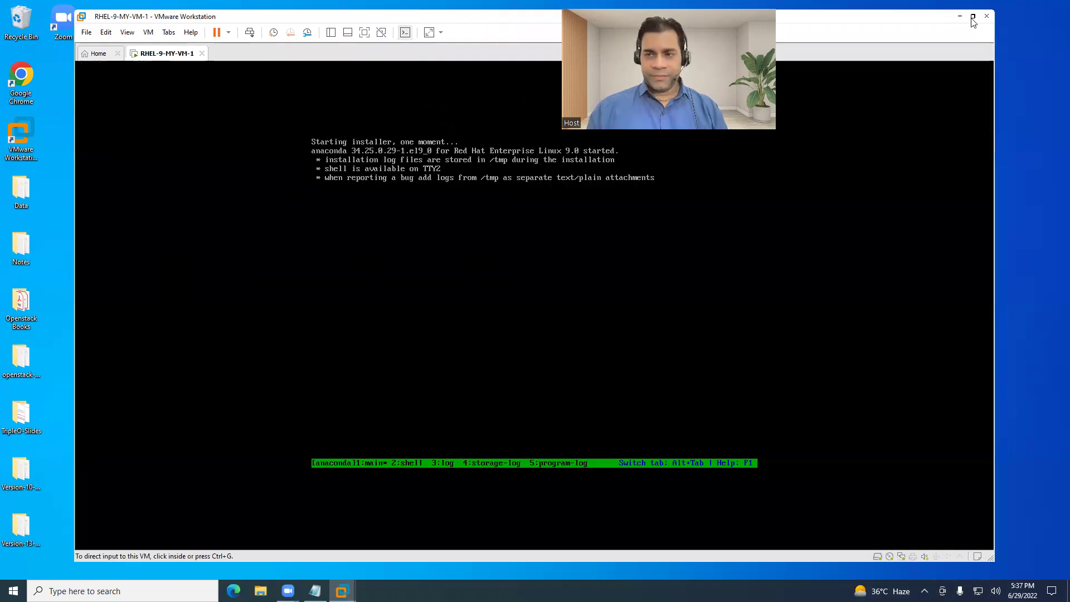
double_click(464, 16)
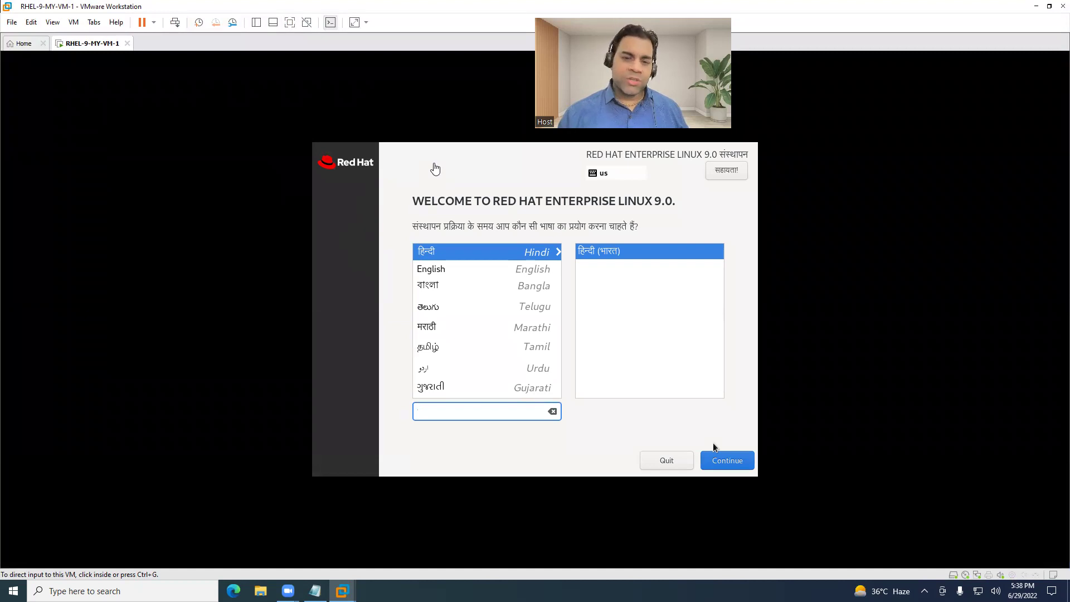
Choose English (United States) as the installer language and continue.
left_click(713, 447)
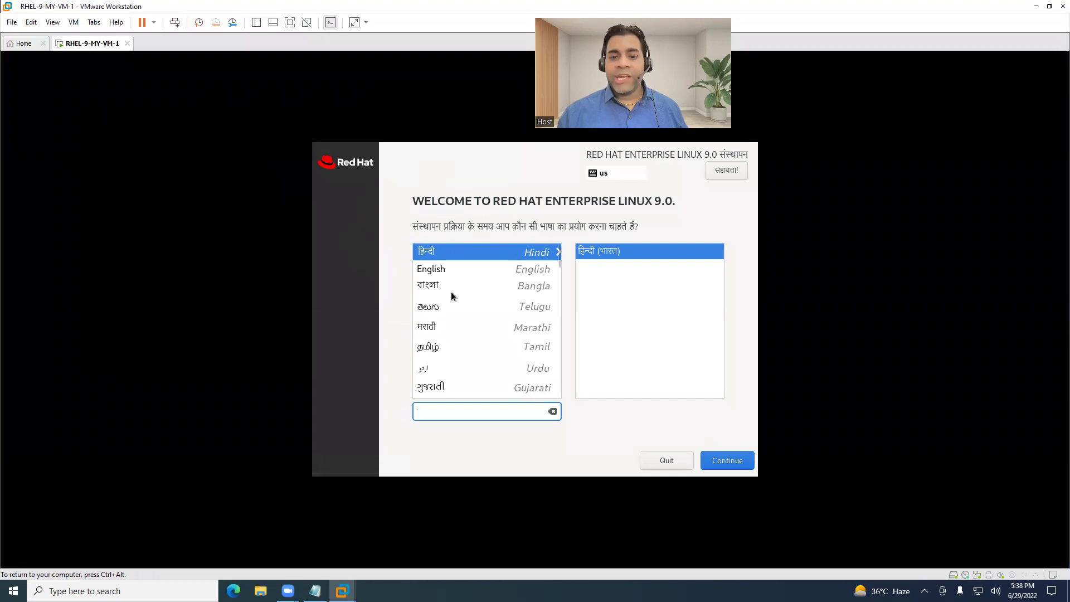
scroll(450, 292, "down", 3)
scroll(450, 292, "up", 3)
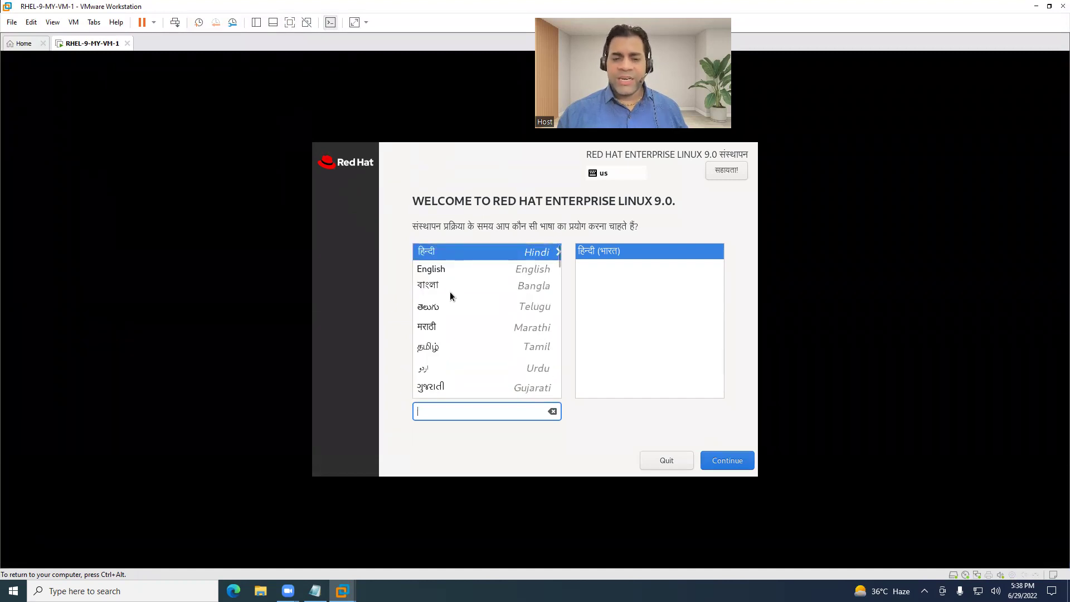
left_click(439, 270)
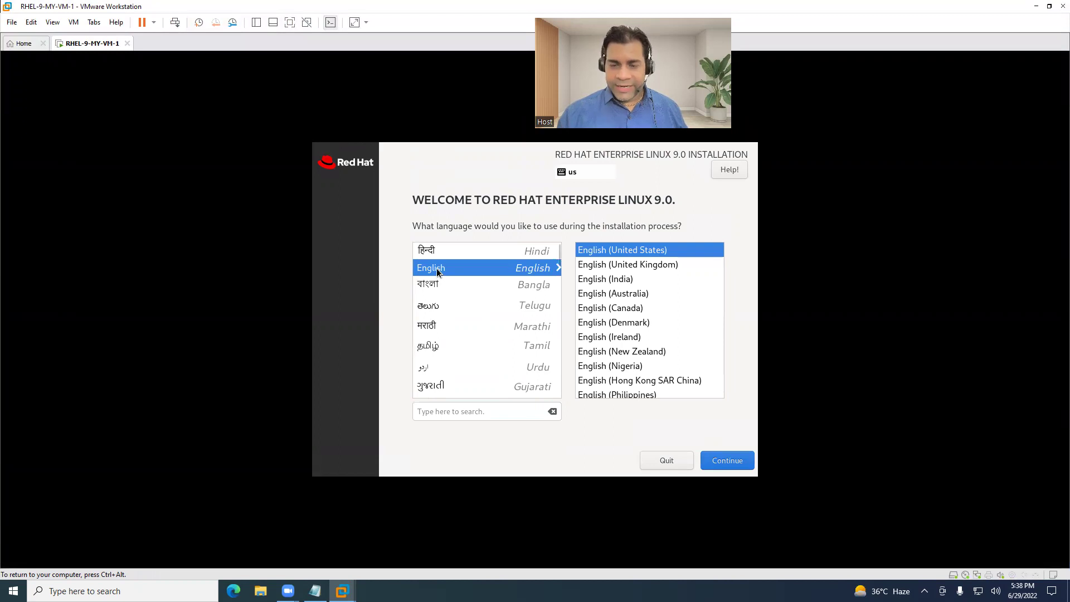
left_click(723, 459)
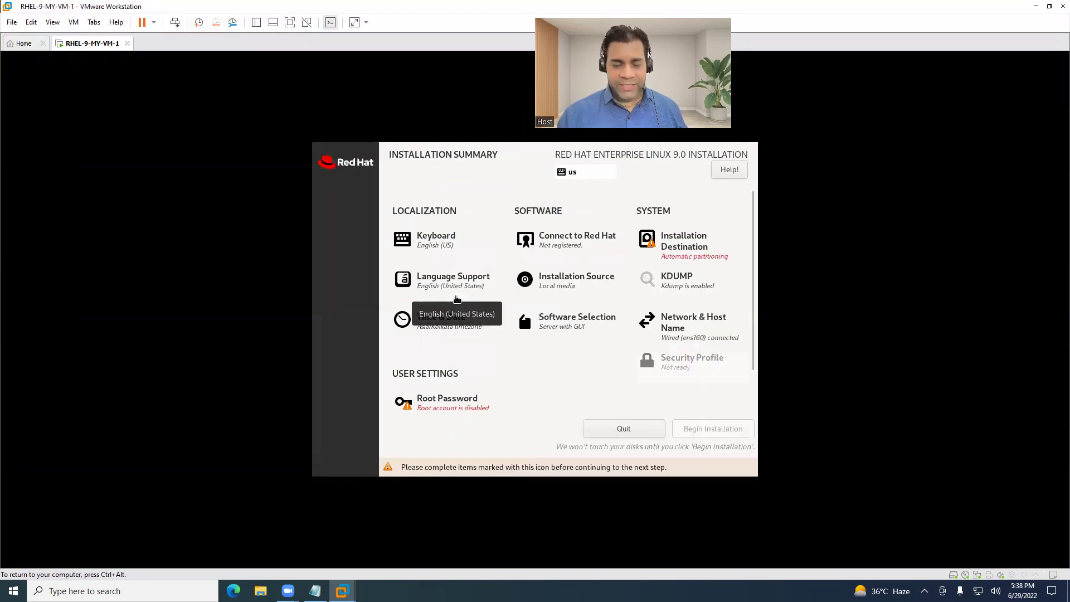
scroll(528, 374, "down", 2)
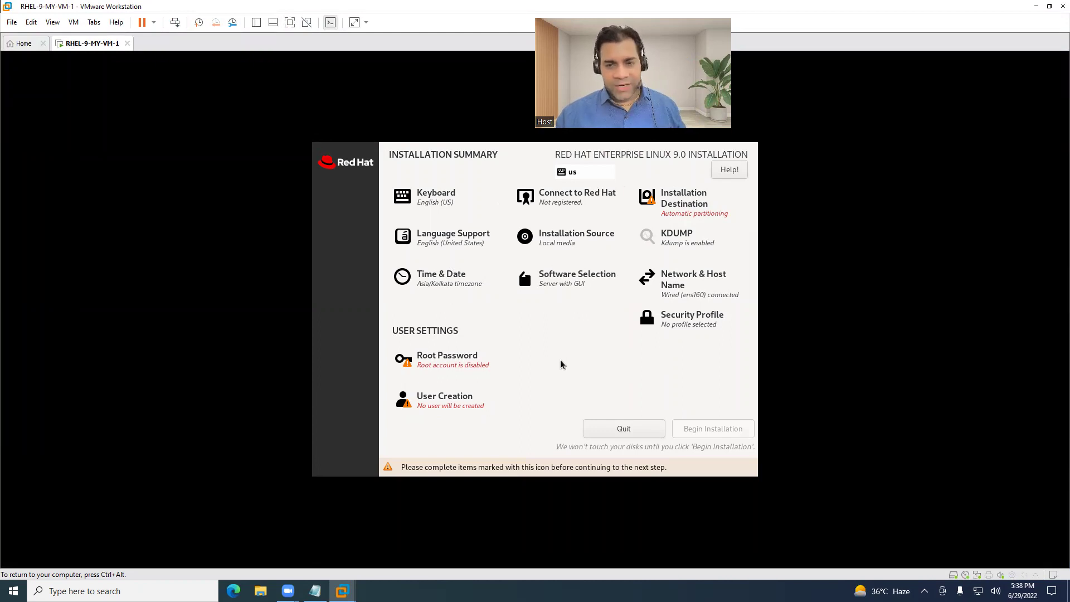
scroll(561, 364, "up", 1)
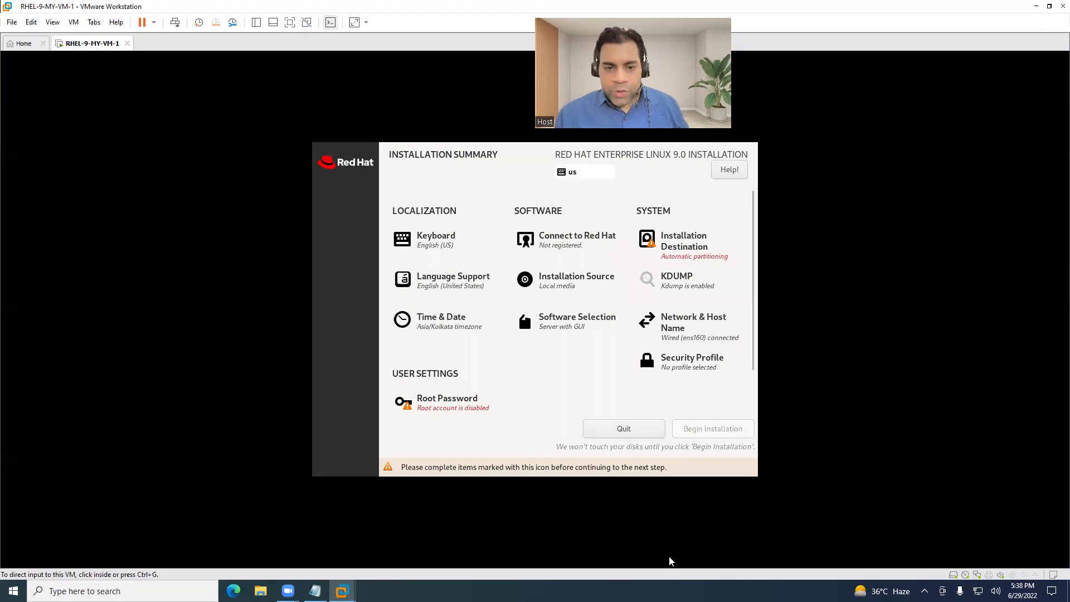
mouse_move(467, 227)
left_mouse_down()
mouse_move(419, 252)
mouse_move(467, 223)
left_mouse_up()
mouse_move(424, 294)
left_mouse_down()
mouse_move(480, 260)
mouse_move(448, 294)
mouse_move(463, 291)
left_mouse_up()
left_click_drag(488, 255, 494, 261)
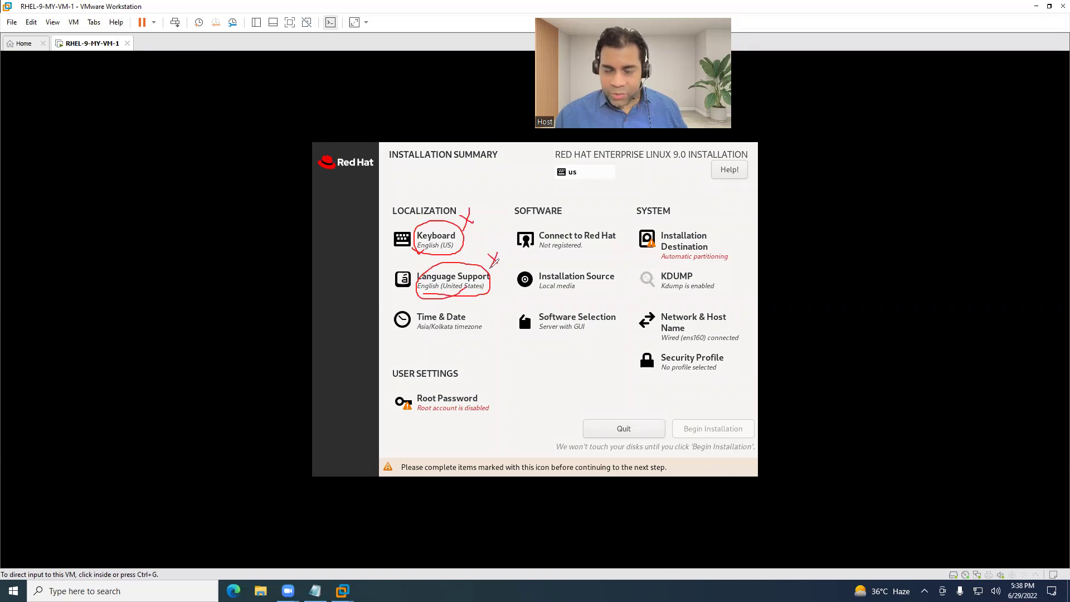
mouse_move(423, 334)
left_mouse_down()
mouse_move(490, 325)
mouse_move(429, 300)
mouse_move(435, 340)
mouse_move(429, 332)
mouse_move(456, 332)
left_mouse_up()
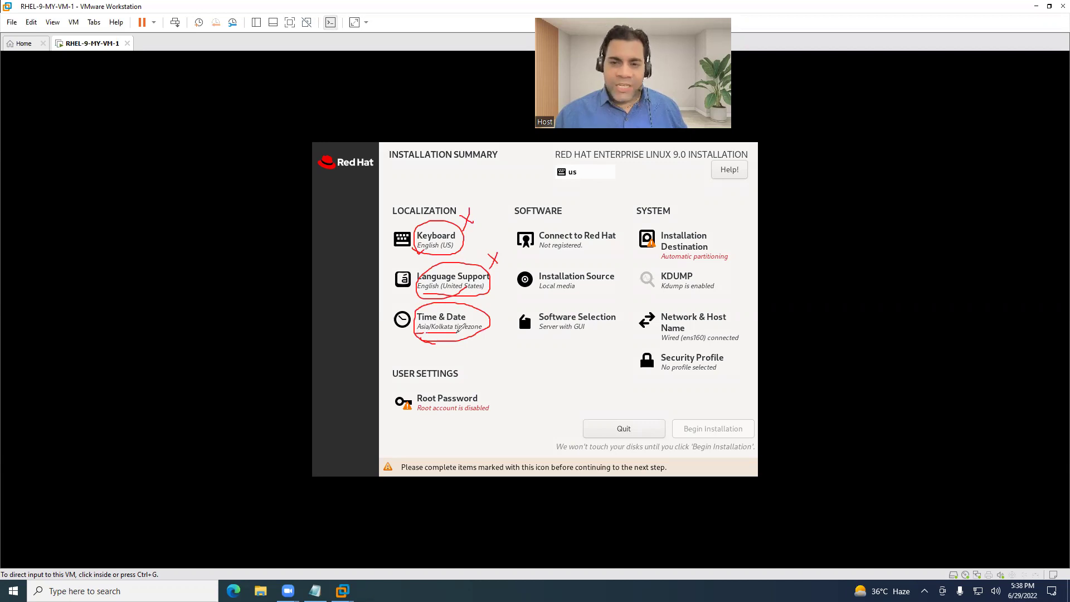
left_click_drag(484, 297, 468, 325)
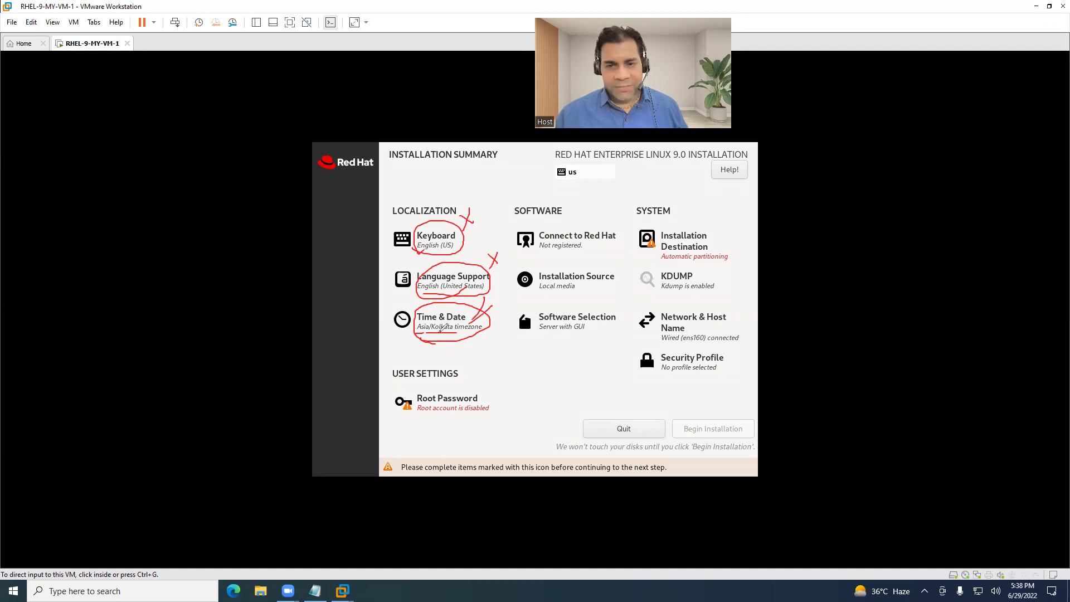
left_click_drag(429, 333, 461, 334)
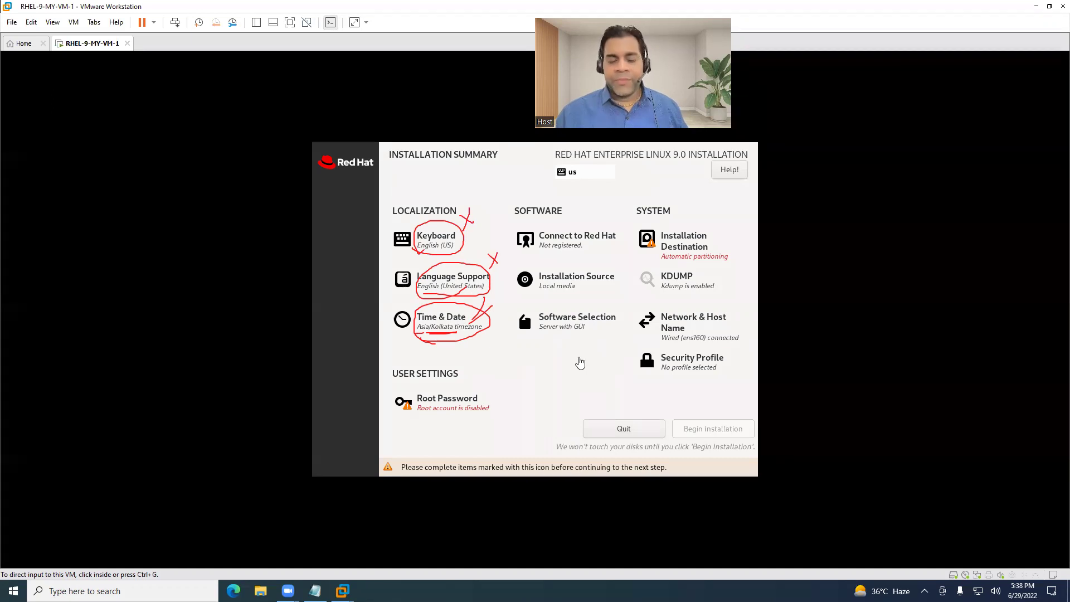
key("e")
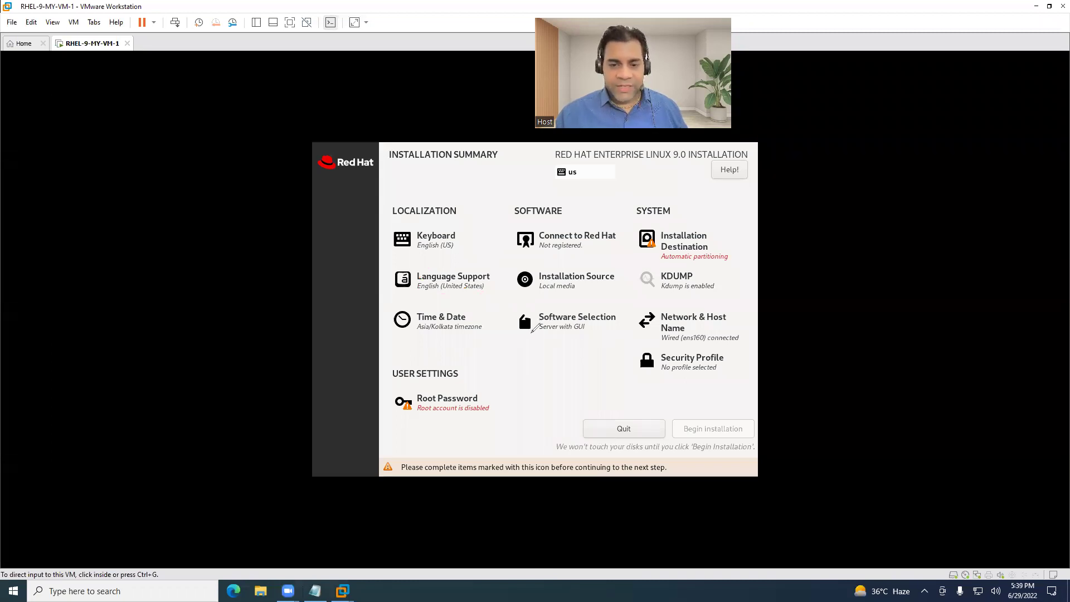
mouse_move(534, 336)
left_mouse_down()
mouse_move(606, 319)
mouse_move(531, 305)
mouse_move(546, 341)
left_mouse_up()
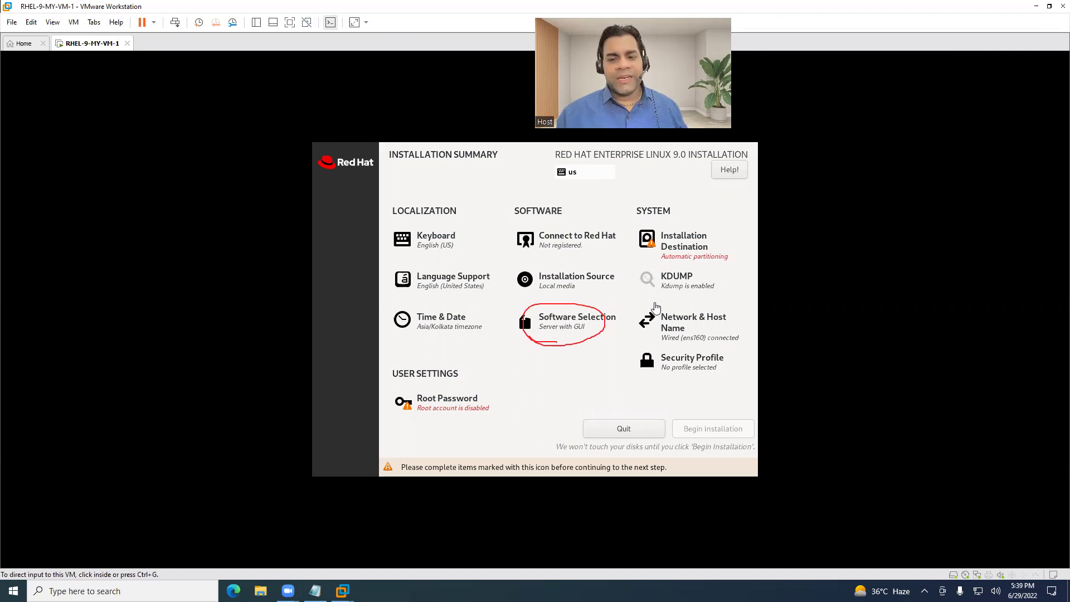
key("Escape")
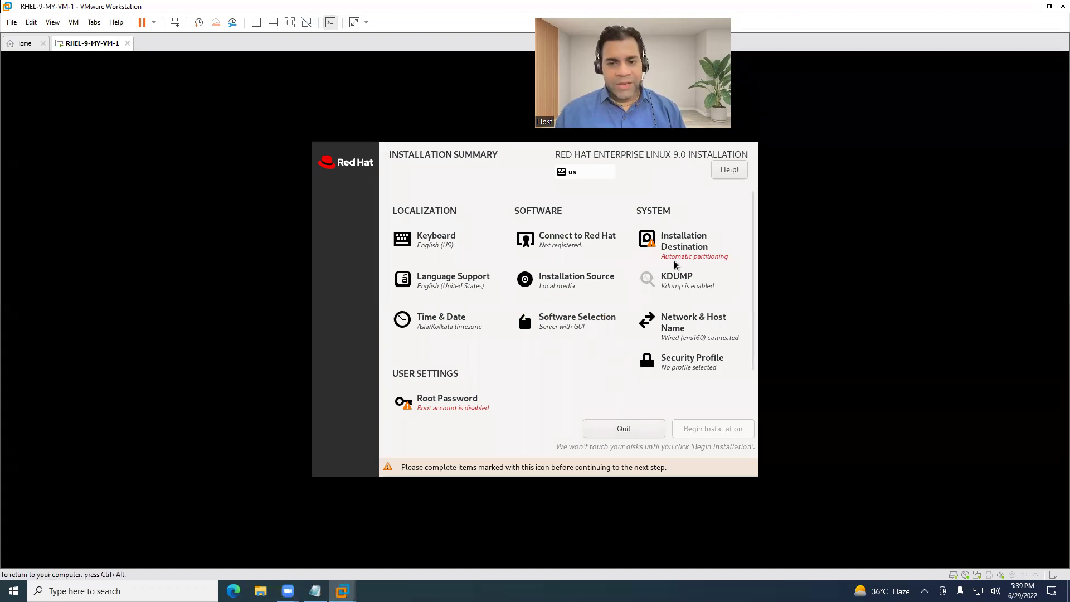
Confirm the 25 GiB disk with automatic storage configuration as the installation destination.
left_click(675, 242)
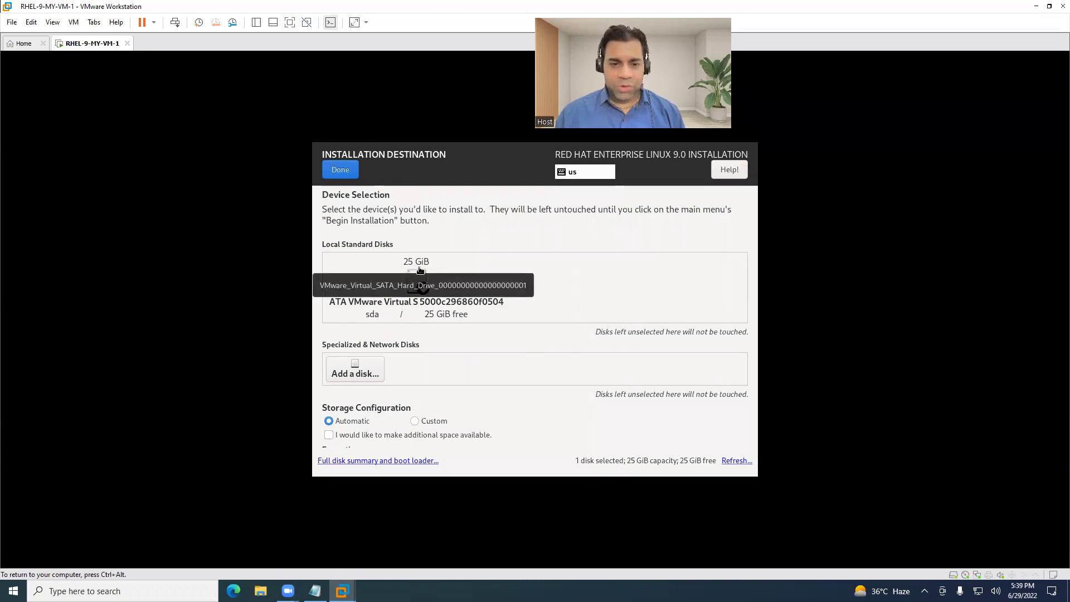
scroll(440, 398, "down", 1)
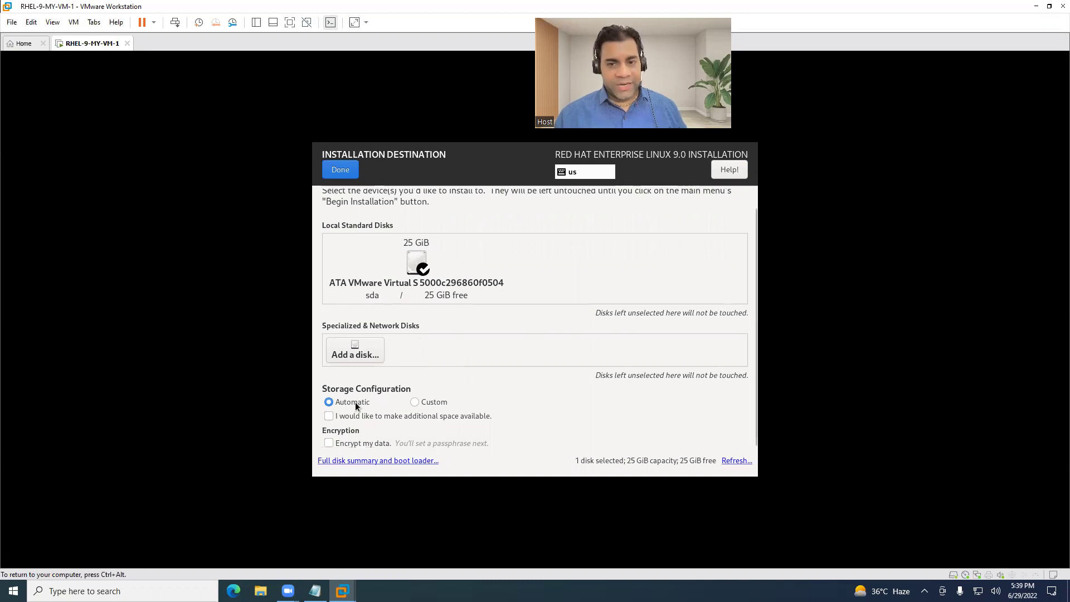
left_click(340, 169)
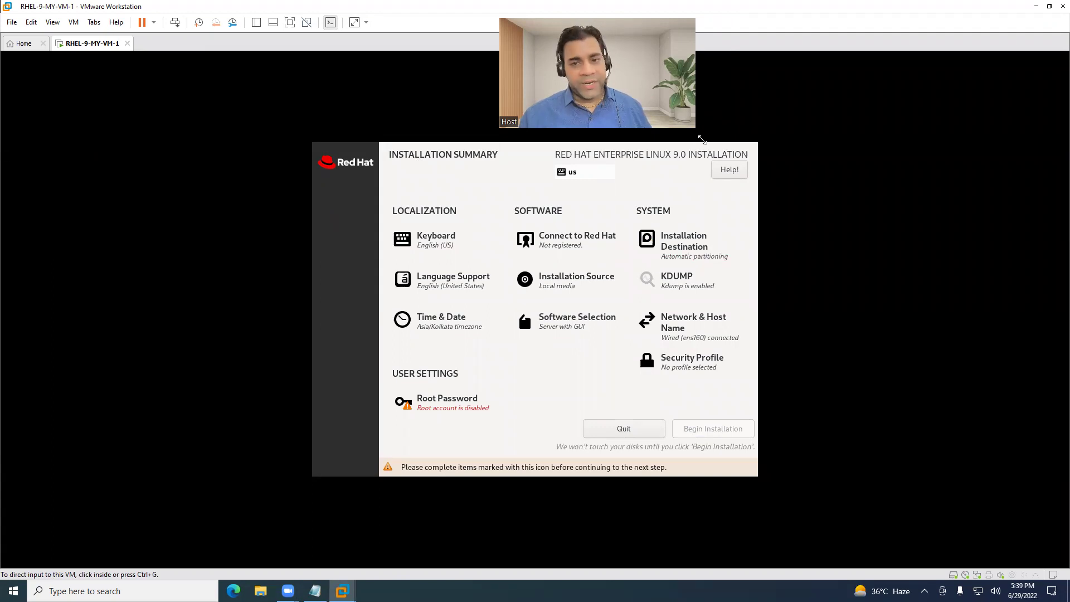
left_click_drag(702, 139, 702, 140)
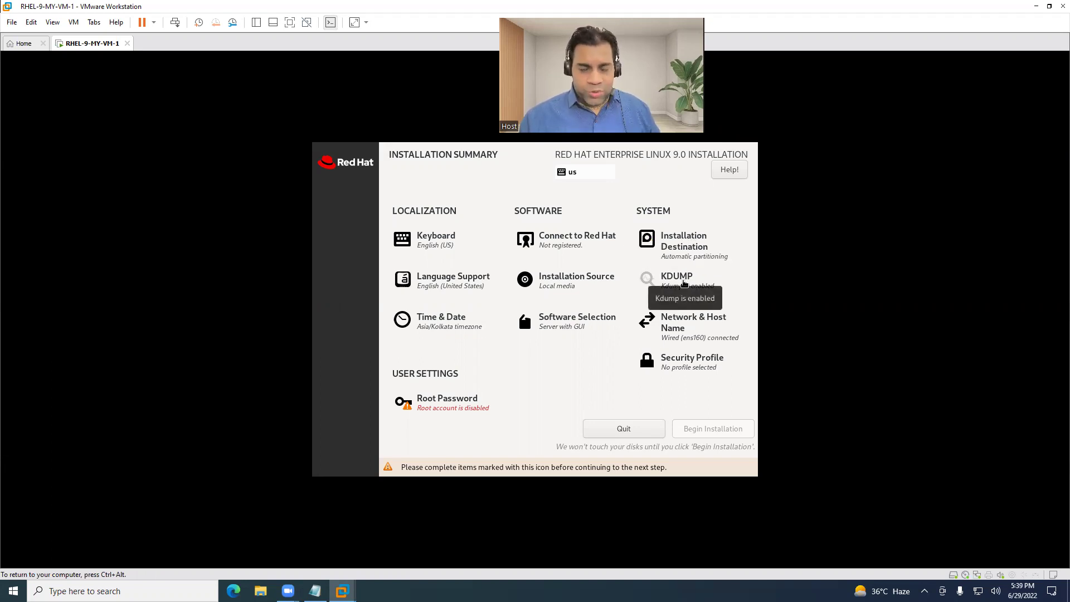
Switch on the Ethernet (ens160) connection under Network & Host Name and return to the summary.
left_click(674, 330)
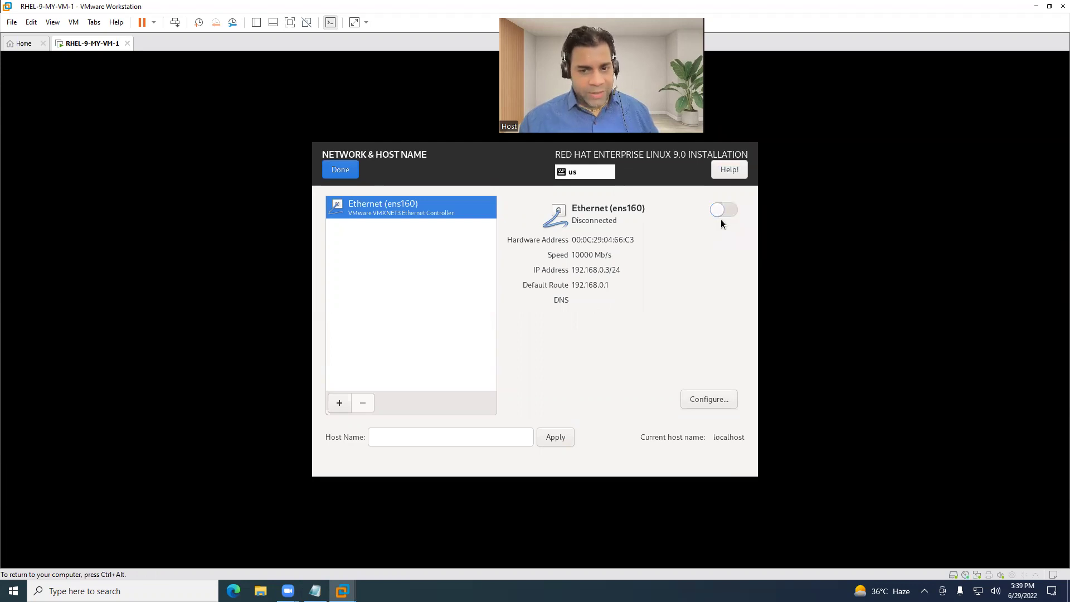
left_click(723, 215)
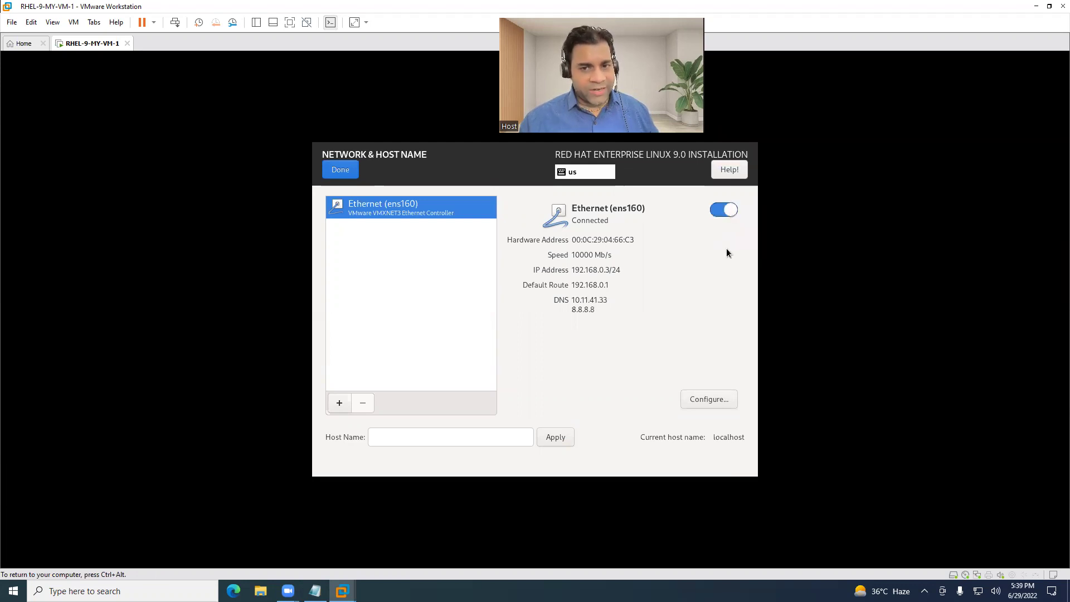
left_click(341, 170)
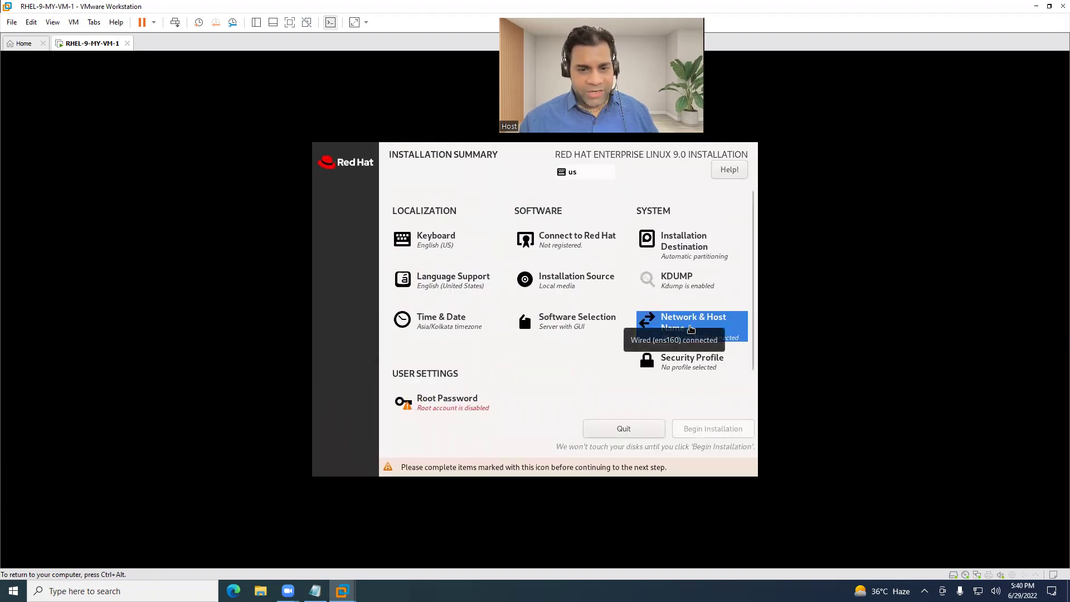
scroll(578, 384, "down", 2)
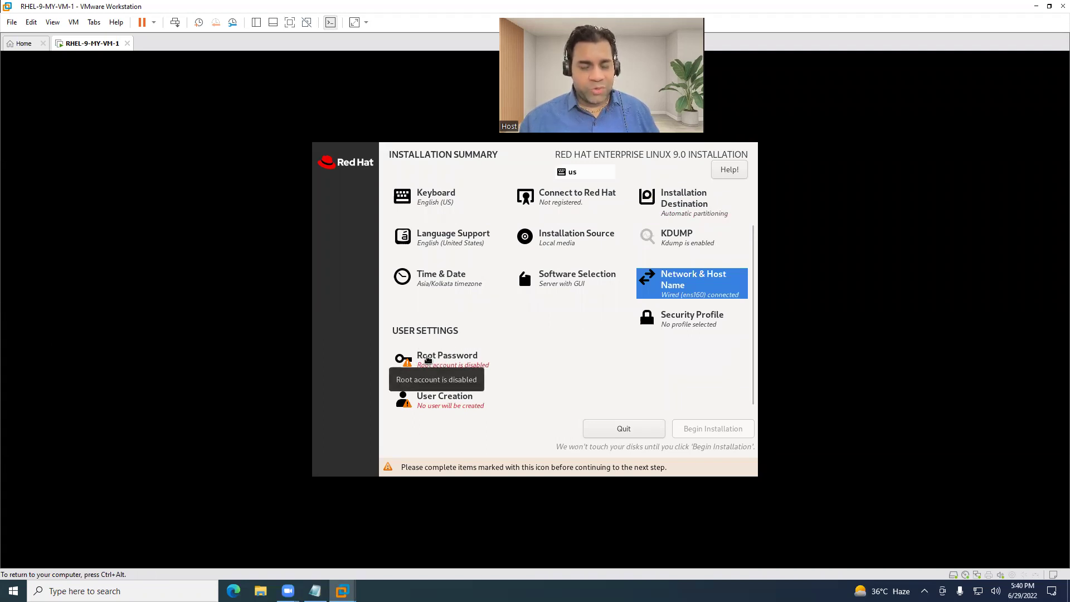
Set and confirm the root password, accepting the weak-password warning.
left_click(428, 359)
type("redhat")
key("Tab")
type("redhat")
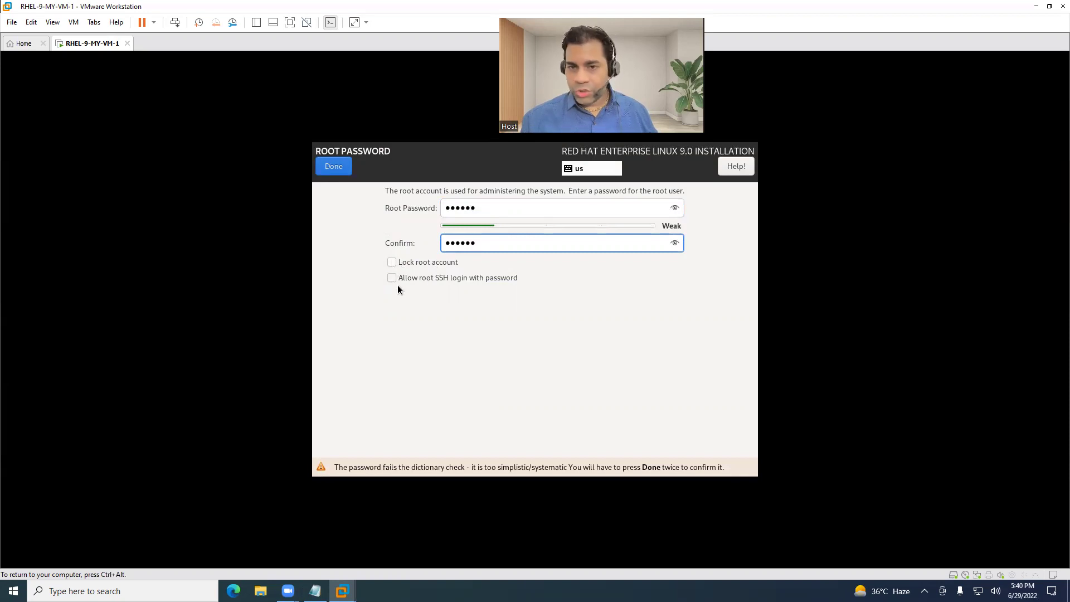
left_click(330, 170)
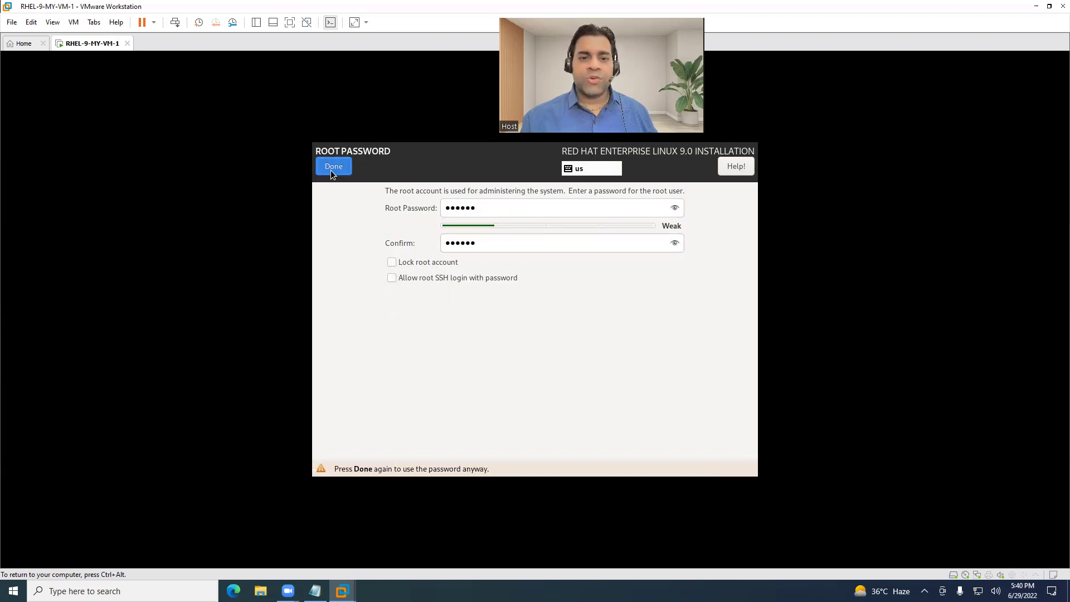
left_click(329, 169)
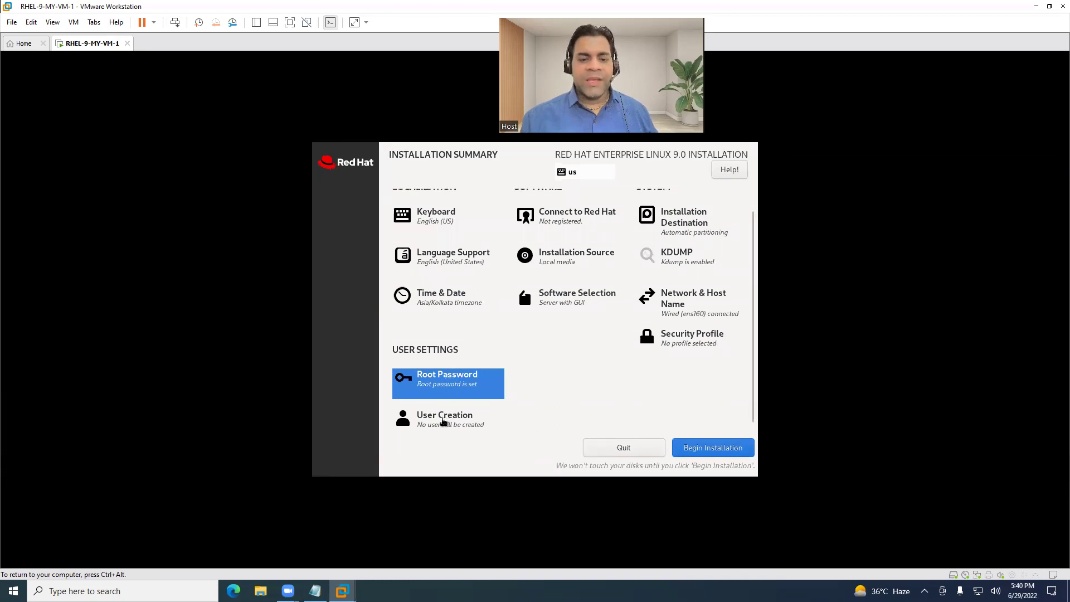
Create the user 'student' with a password, accepting the weak-password warning.
left_click(444, 419)
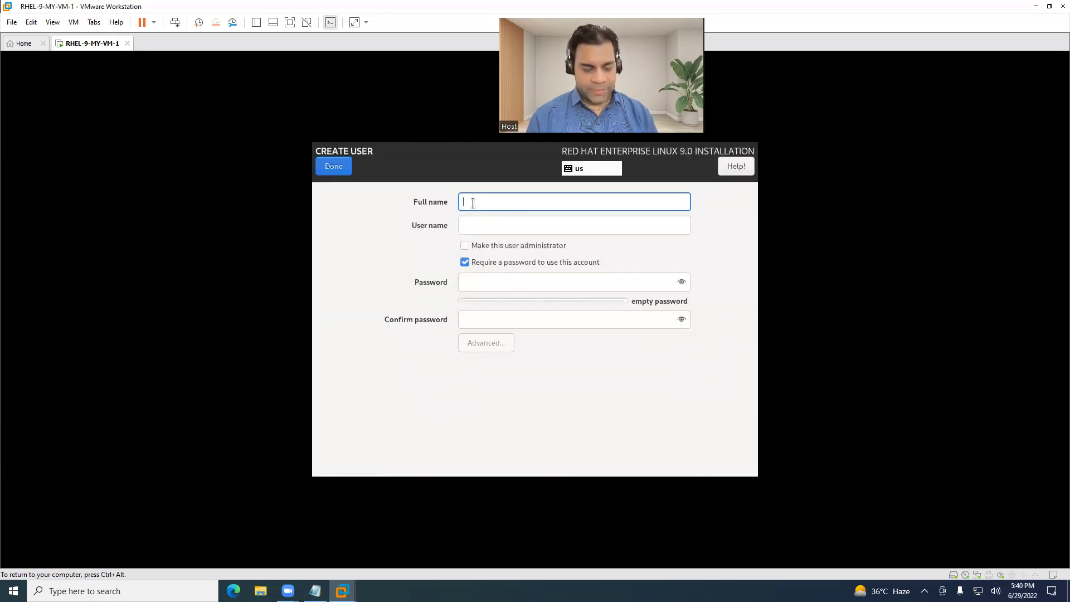
type("student")
key("Tab")
key("Tab")
key("Tab")
key("Tab")
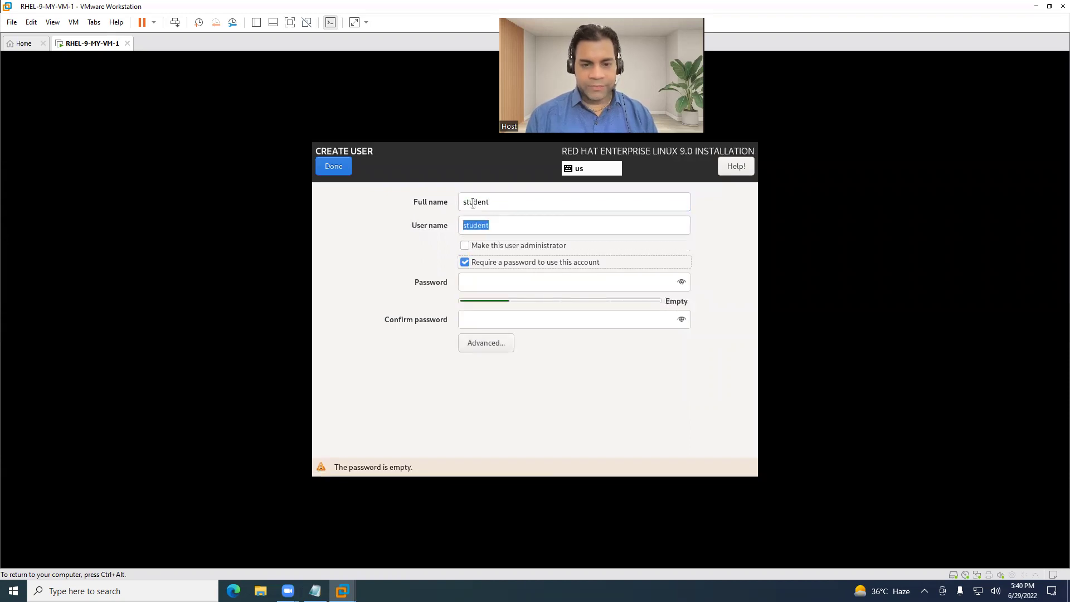
type("student")
key("Tab")
type("student")
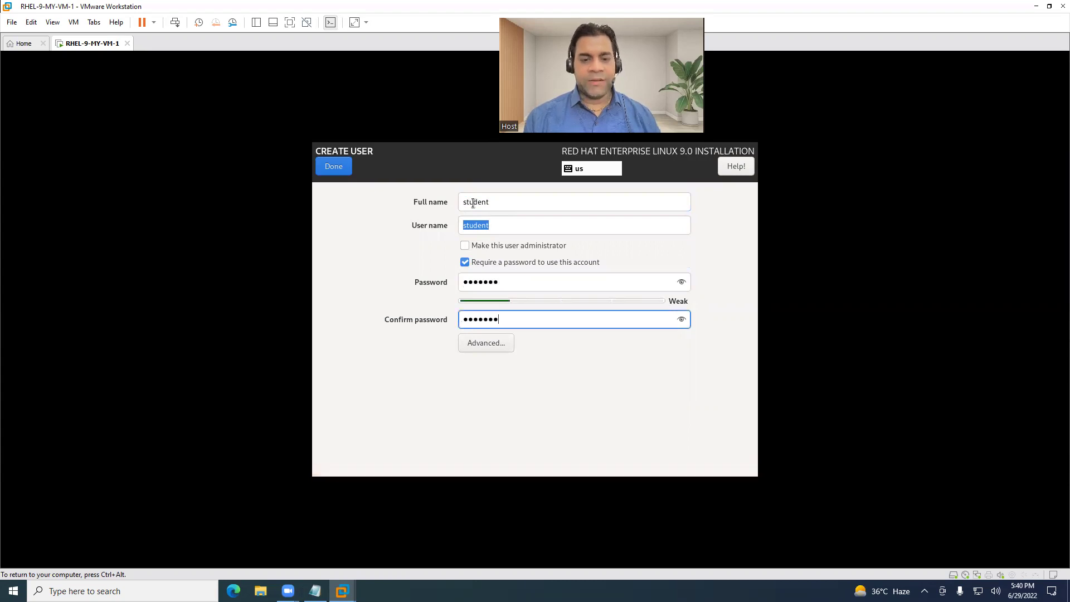
left_click(336, 168)
left_click(335, 169)
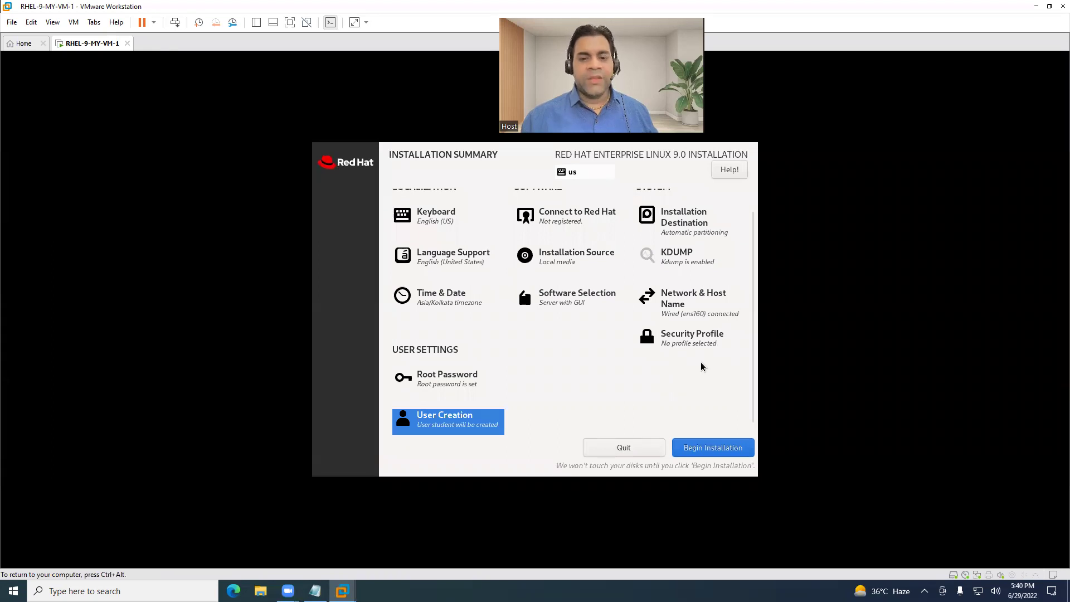
Begin the RHEL 9 installation and reboot the system once it completes.
scroll(570, 379, "up", 1)
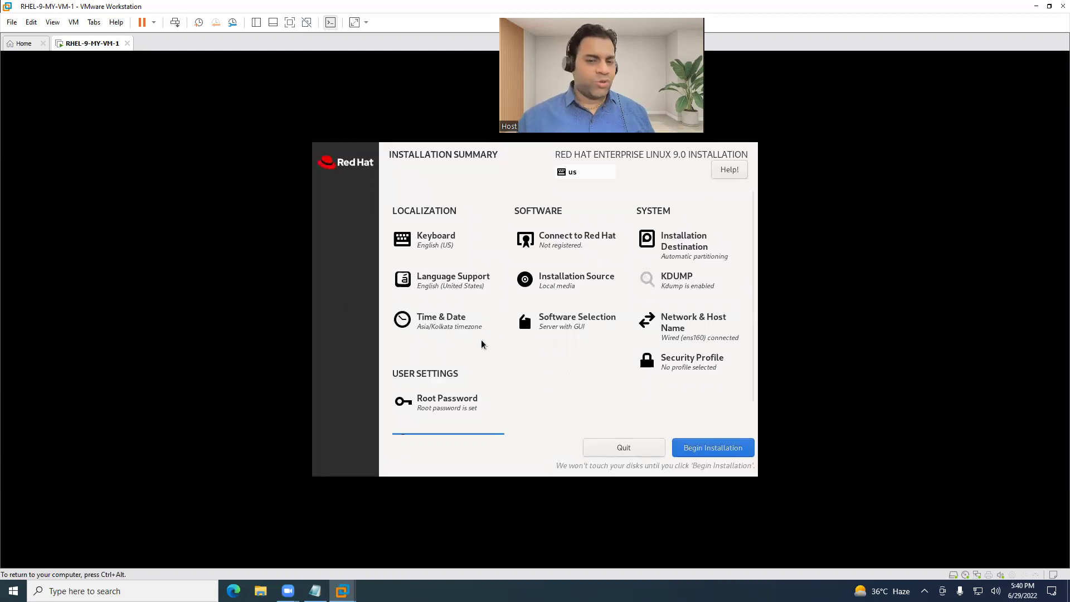
scroll(678, 394, "down", 1)
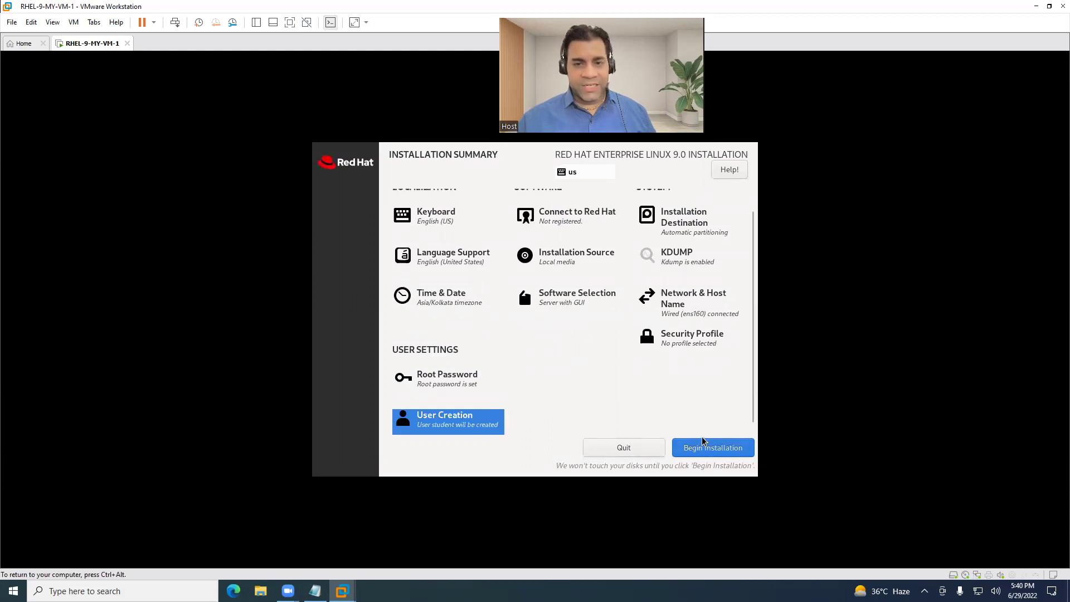
left_click(718, 448)
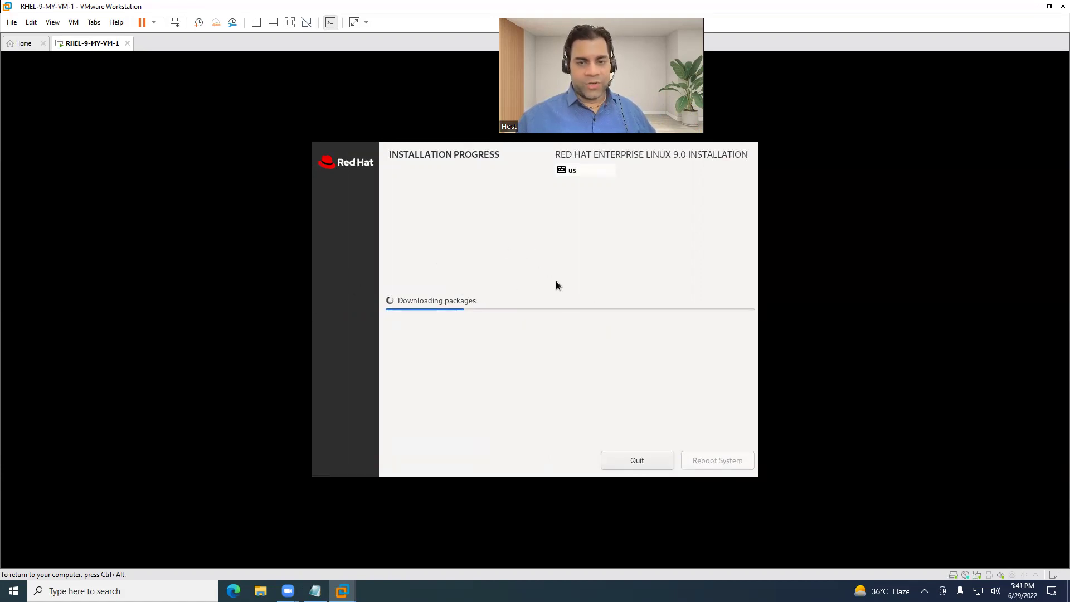
key("ctrl+alt")
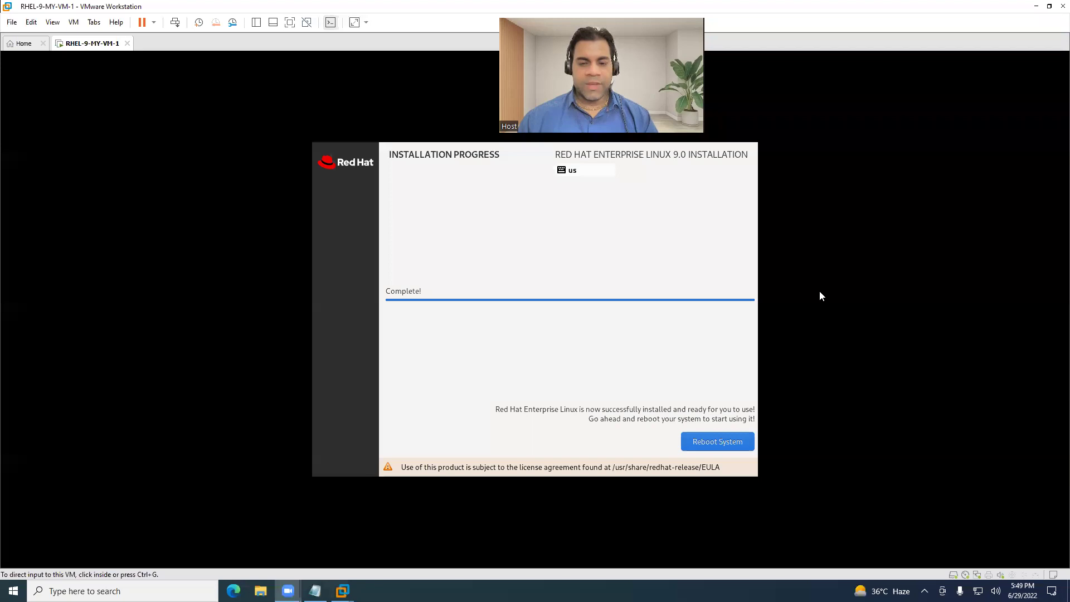
left_click(736, 323)
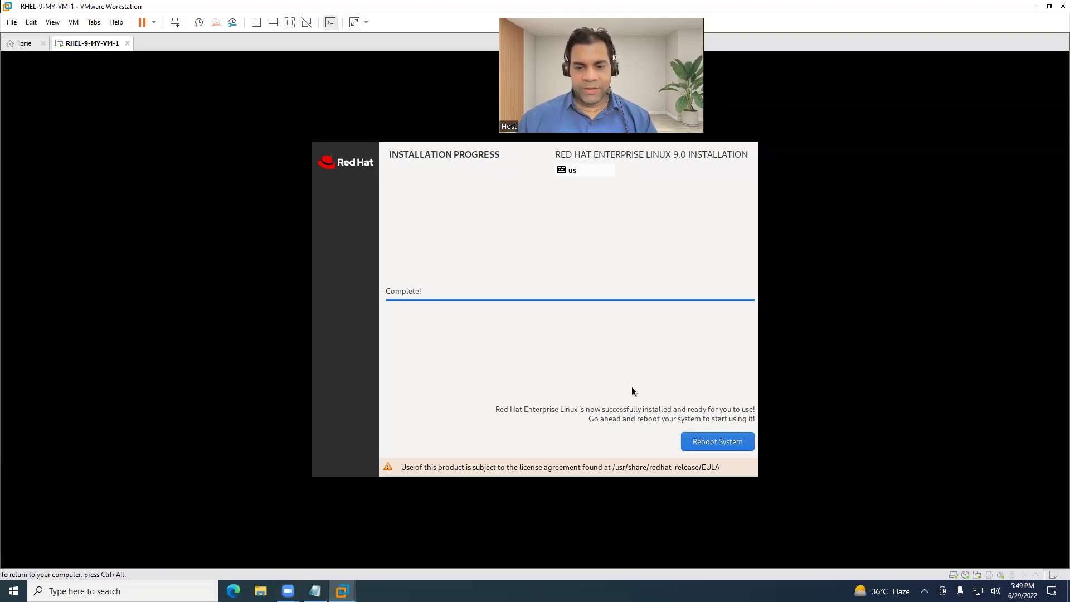
left_click(724, 440)
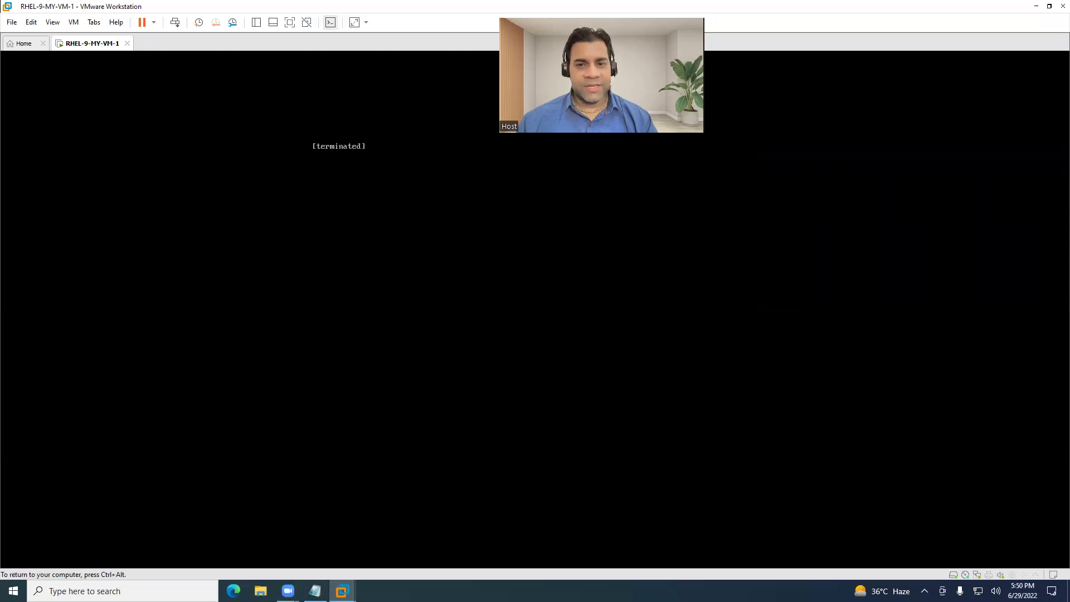
Restore the VMware window from maximized and resize it across most of the desktop.
key("ctrl+alt")
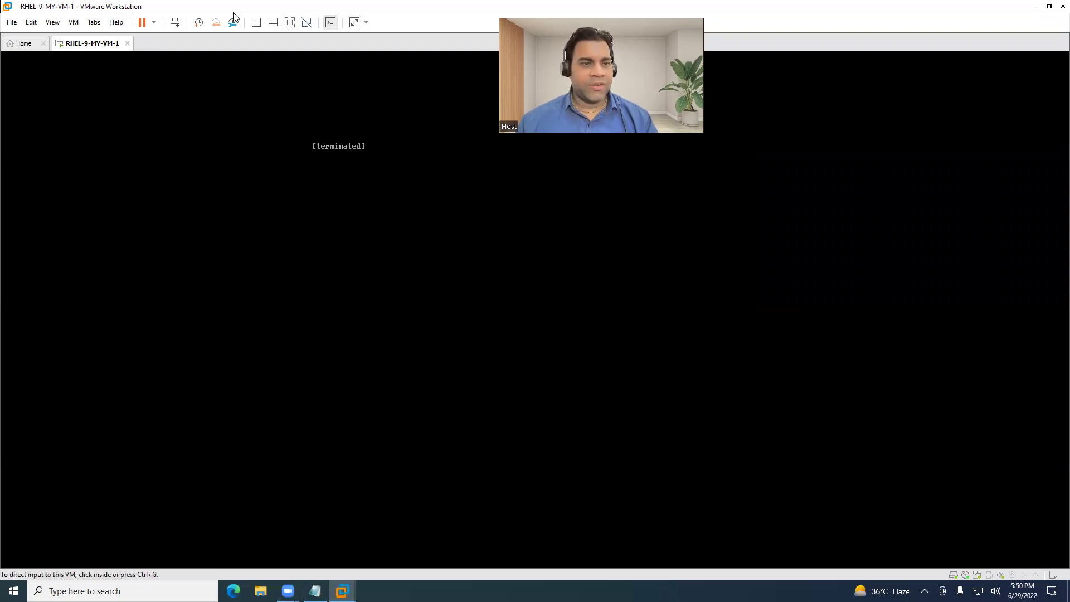
double_click(233, 13)
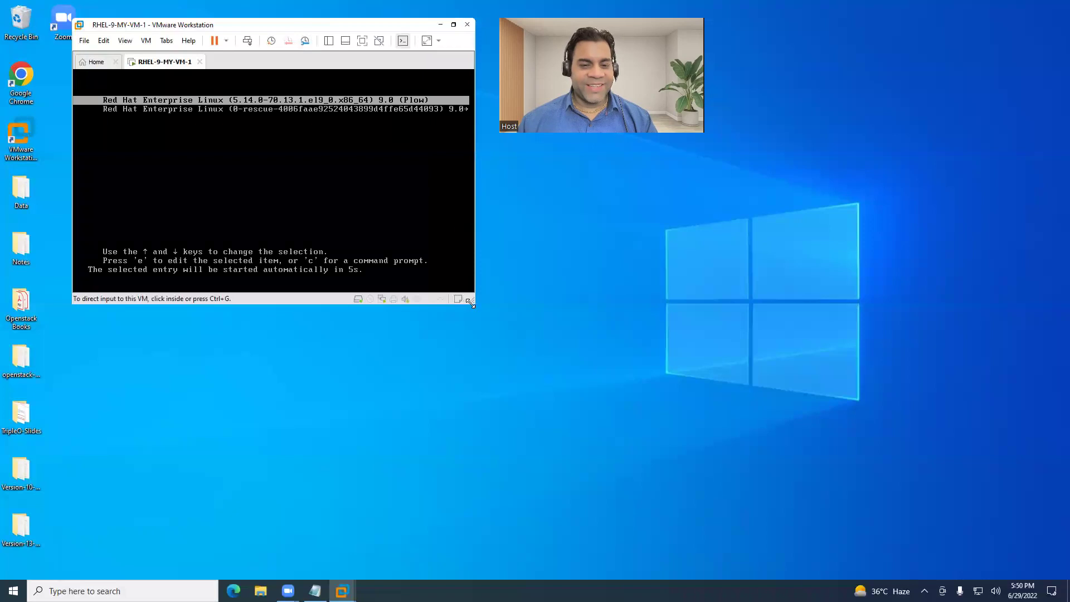
left_click_drag(472, 302, 970, 505)
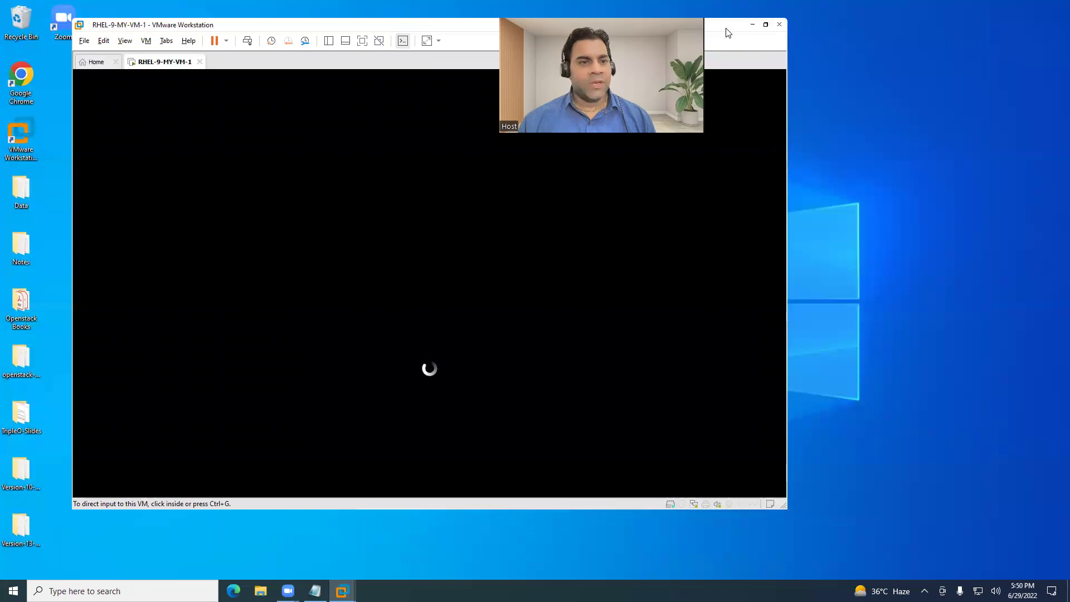
left_click_drag(726, 29, 783, 11)
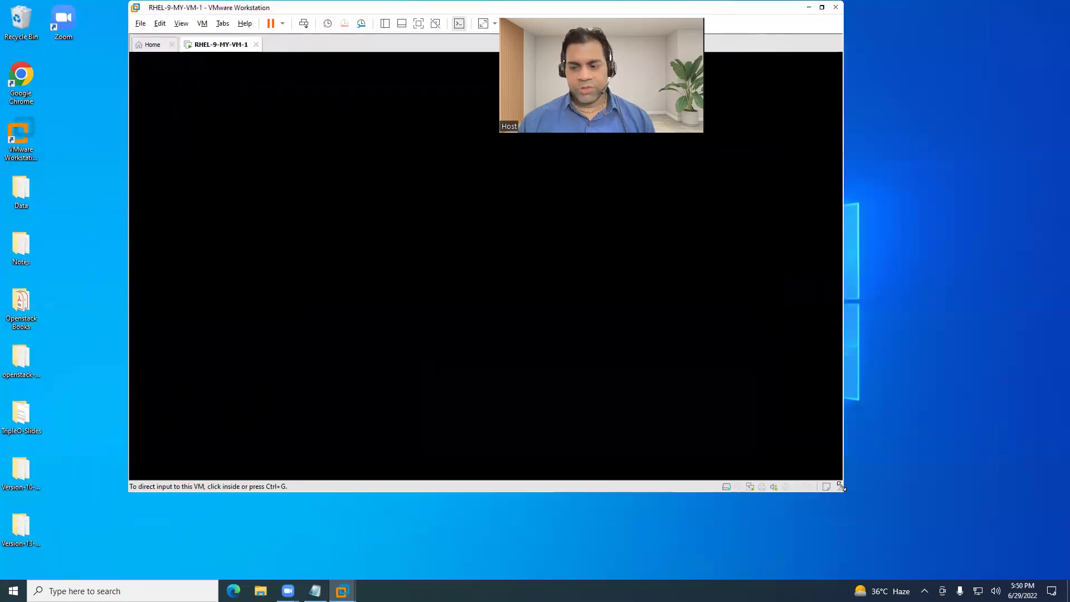
left_click_drag(841, 487, 1039, 523)
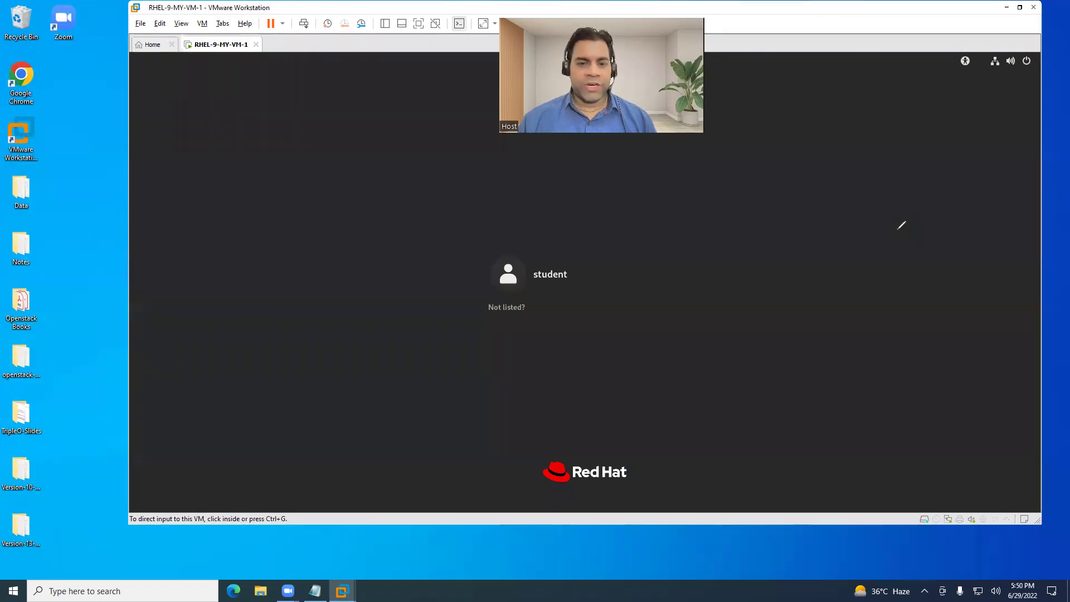
Mark the student login entry and 'Not listed?' with red annotations.
left_click_drag(797, 197, 675, 167)
left_click_drag(579, 262, 623, 238)
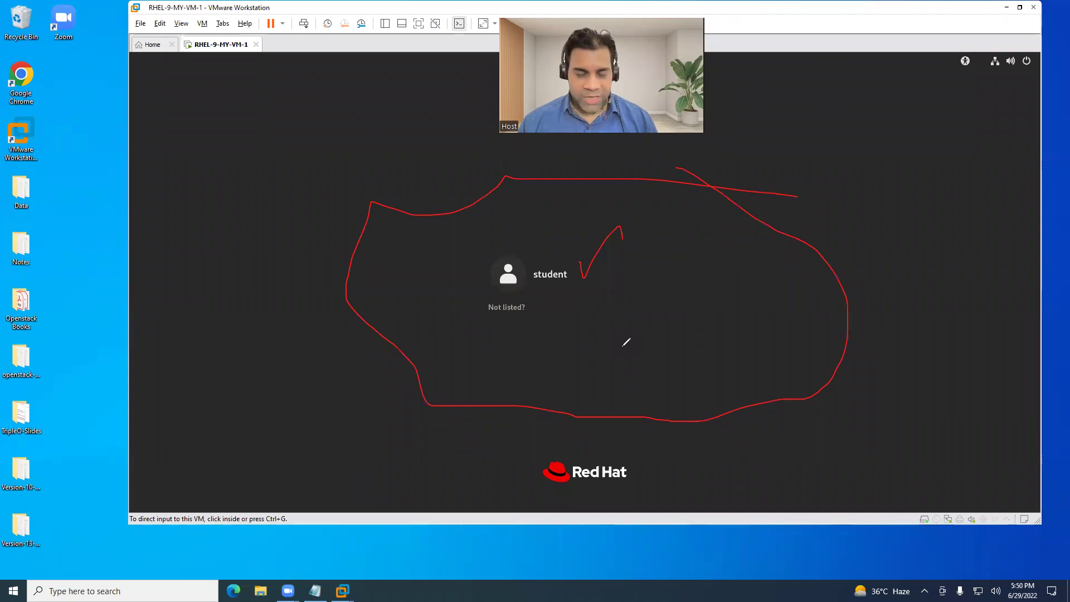
mouse_move(507, 322)
left_mouse_down()
mouse_move(515, 354)
mouse_move(534, 342)
left_mouse_up()
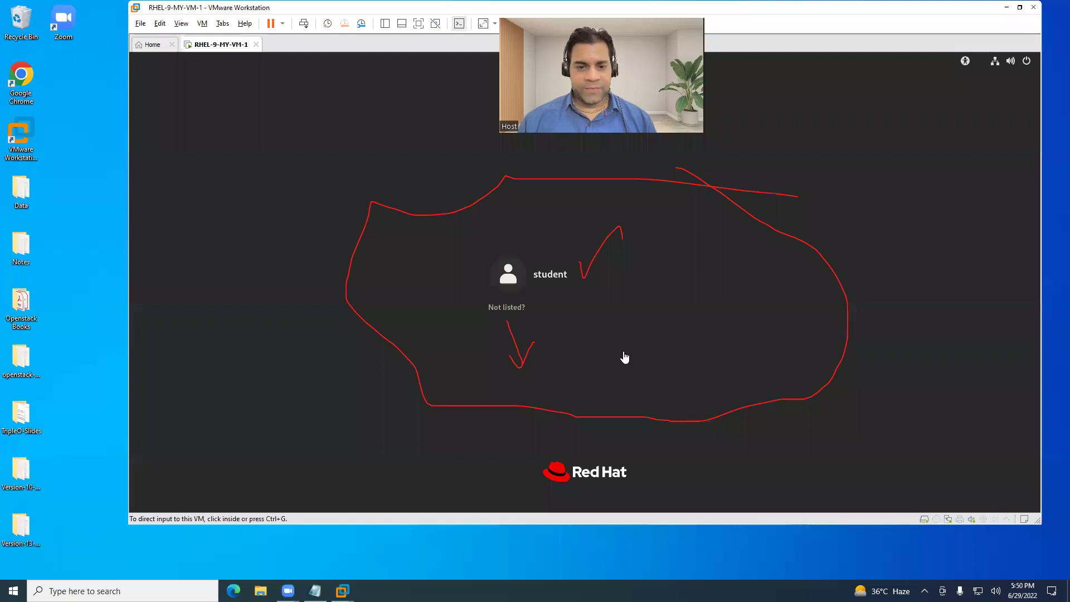
Log in as root through 'Not listed?' using the root password.
left_click(506, 307)
type("ro")
key("Return")
type("re")
key("Return")
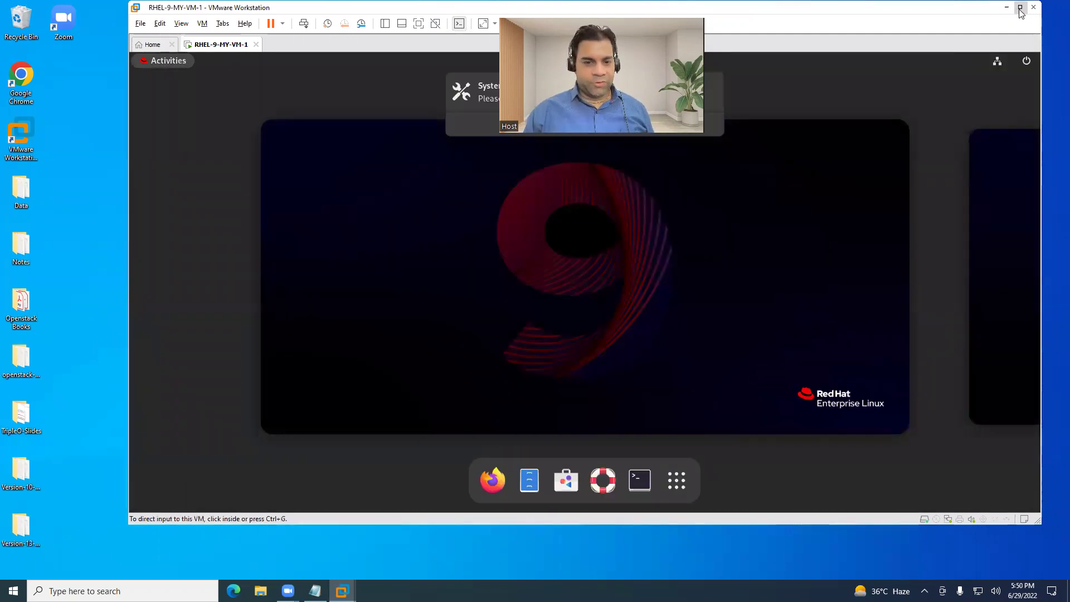
Maximize VMware, review the guest's About page showing RHEL 9.0 (Plow), then close Settings.
left_click(1020, 7)
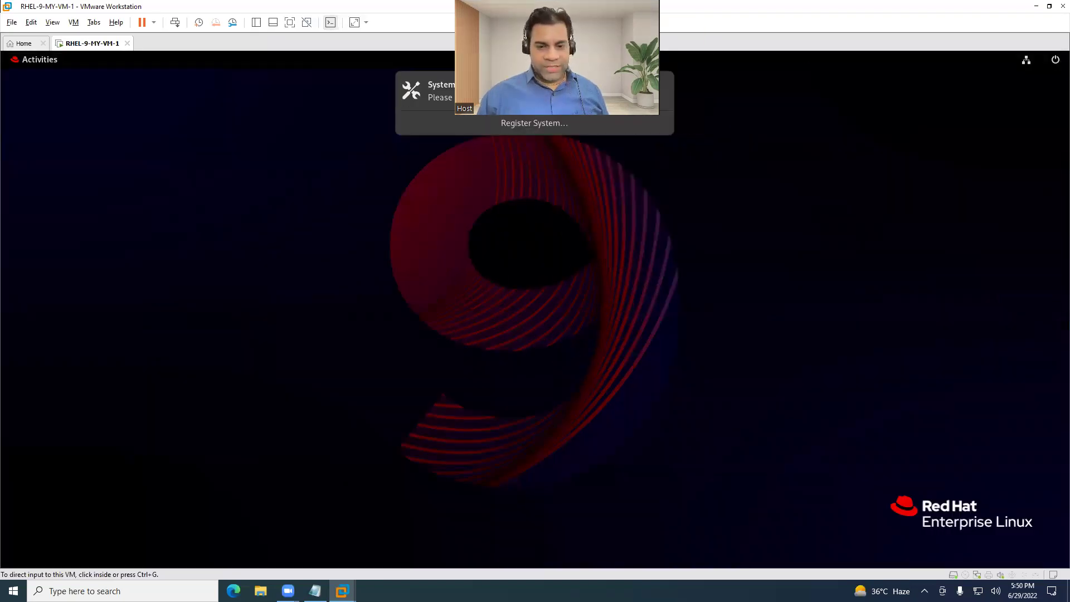
left_click(418, 245)
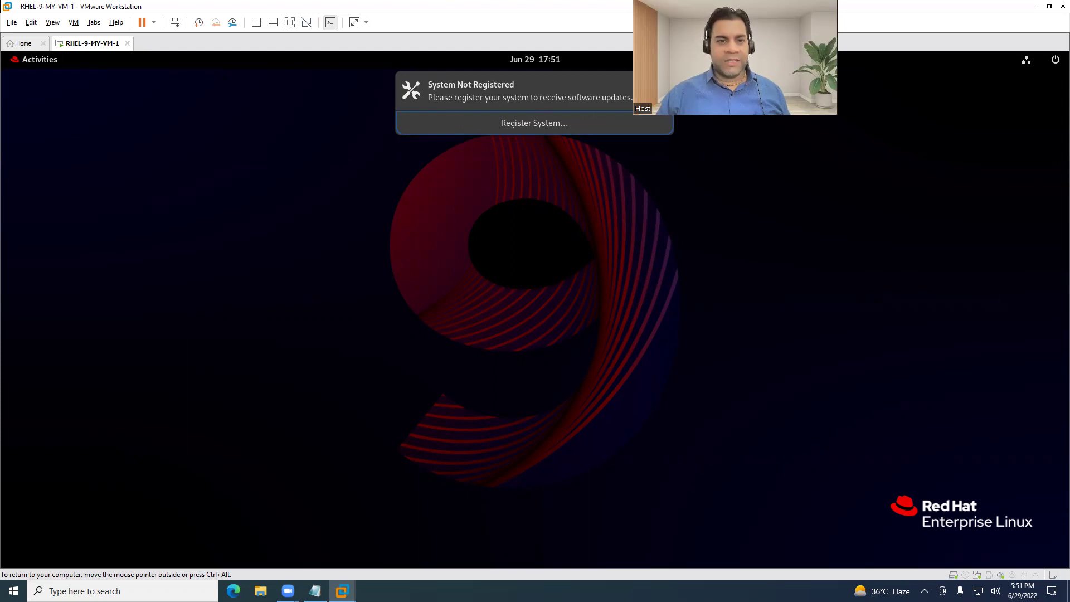
left_click(535, 122)
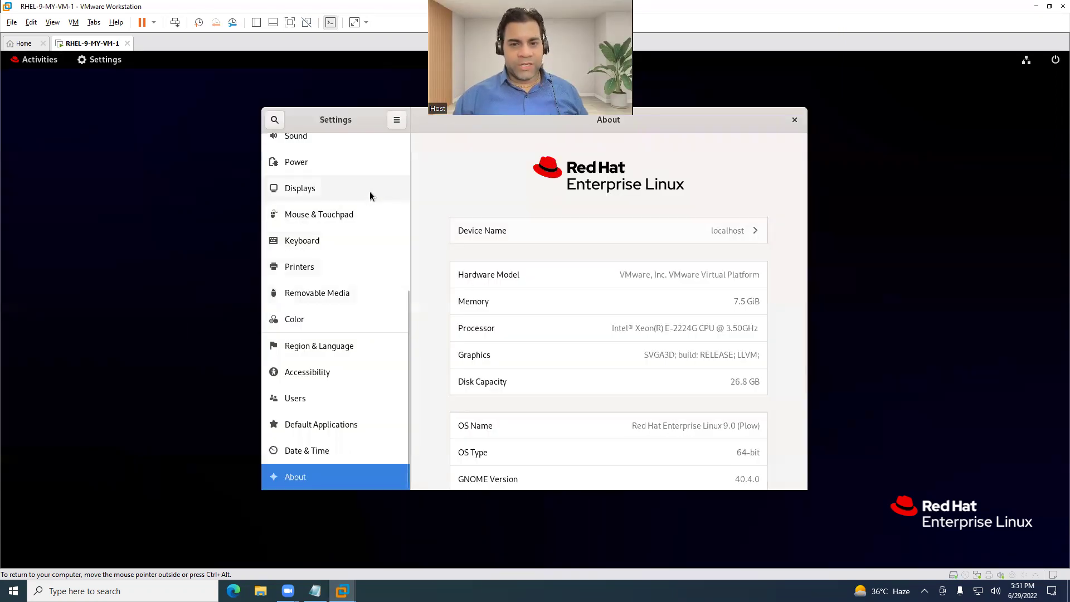
scroll(578, 250, "down", 4)
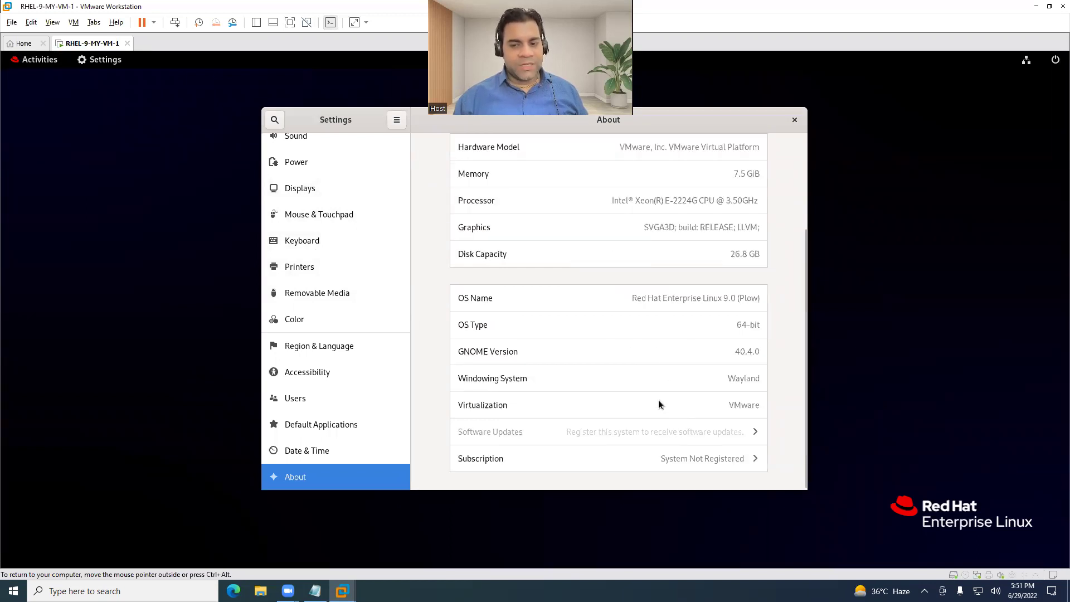
scroll(654, 386, "up", 4)
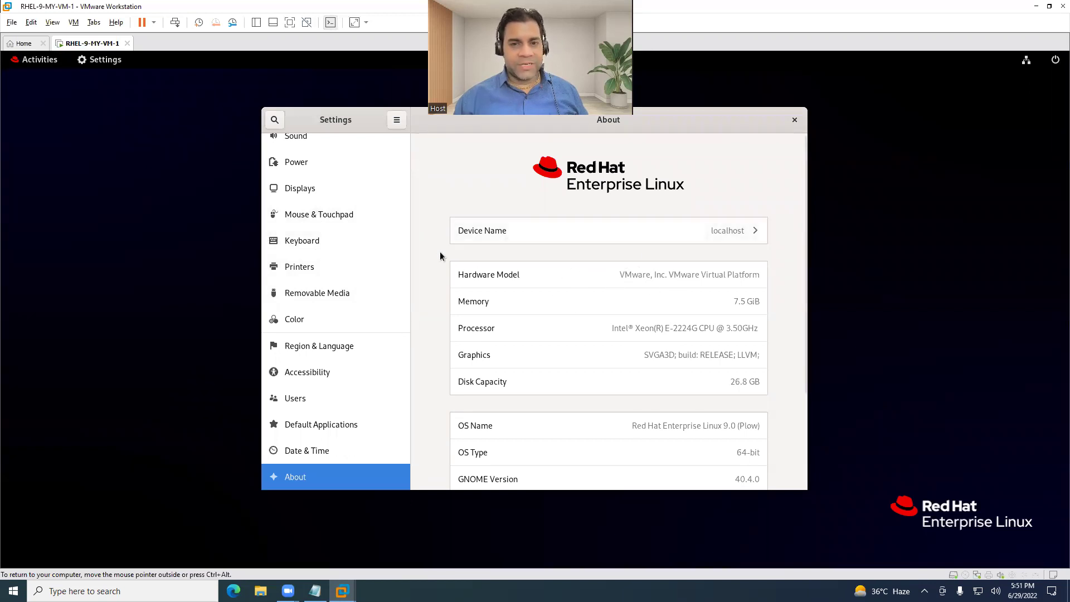
scroll(390, 253, "up", 2)
left_click(795, 121)
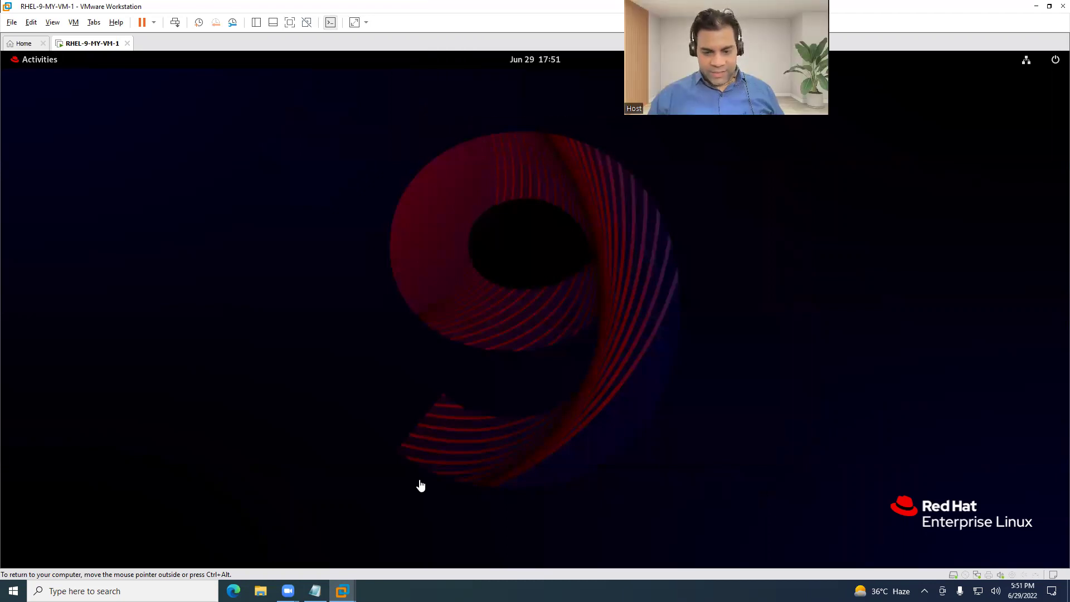
Release input from the VM and circle the RHEL 9 wallpaper logo in red.
key("ctrl+alt")
mouse_move(391, 483)
left_mouse_down()
mouse_move(718, 485)
mouse_move(717, 210)
mouse_move(473, 107)
mouse_move(357, 149)
left_mouse_up()
left_click_drag(361, 275, 395, 504)
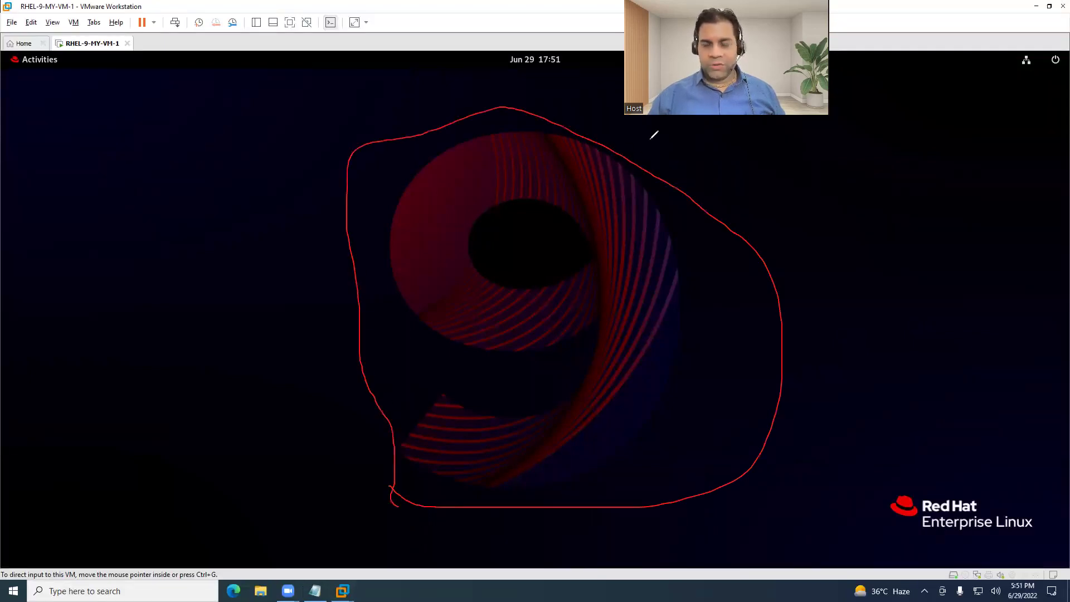
Launch the Files app from the guest's Activities dash.
left_click(411, 209)
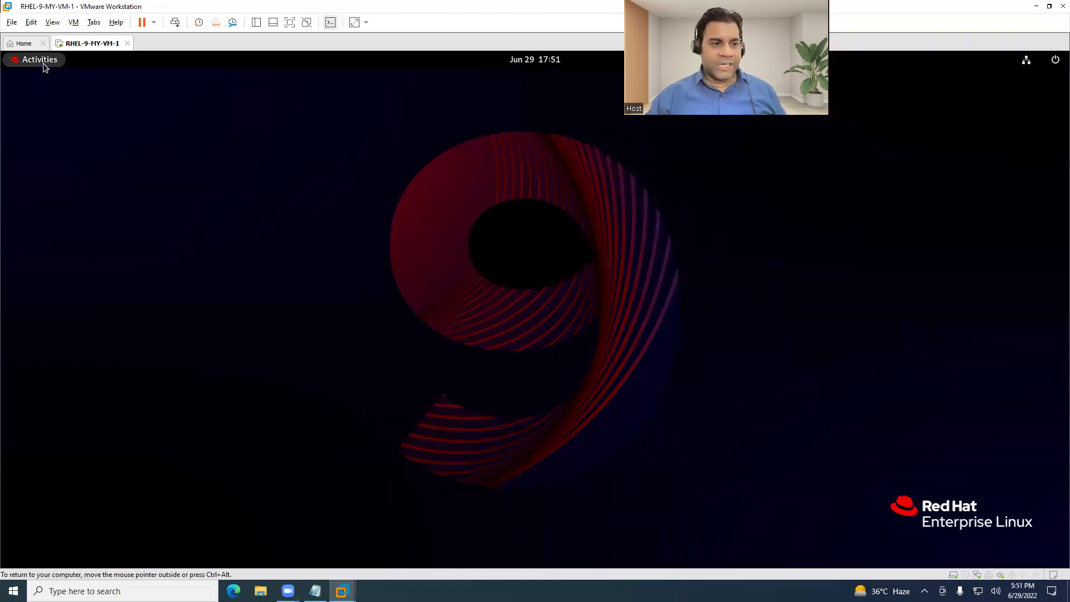
left_click(42, 63)
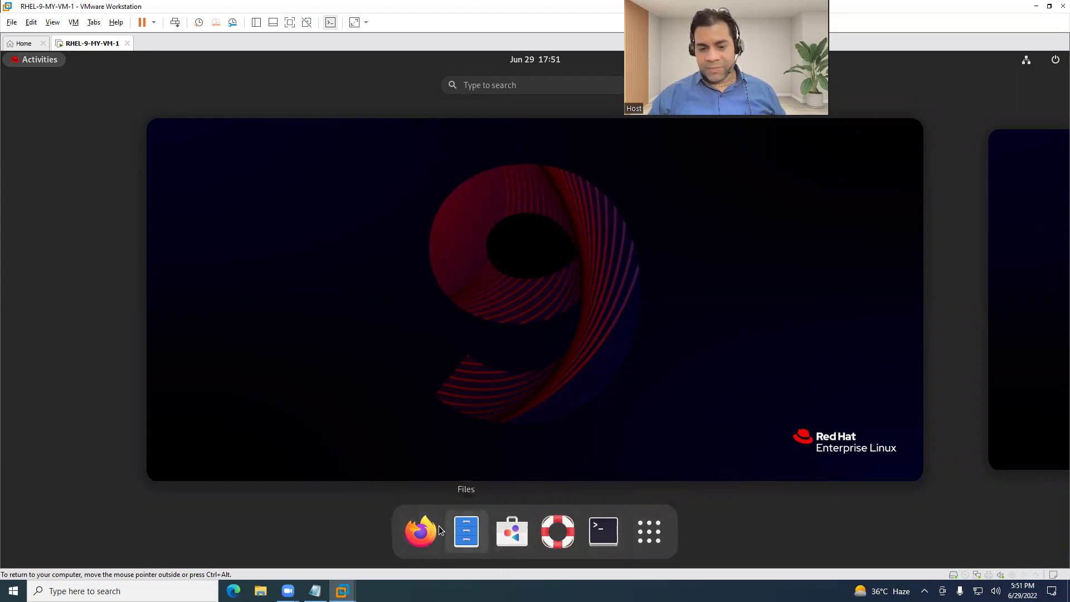
left_click(462, 529)
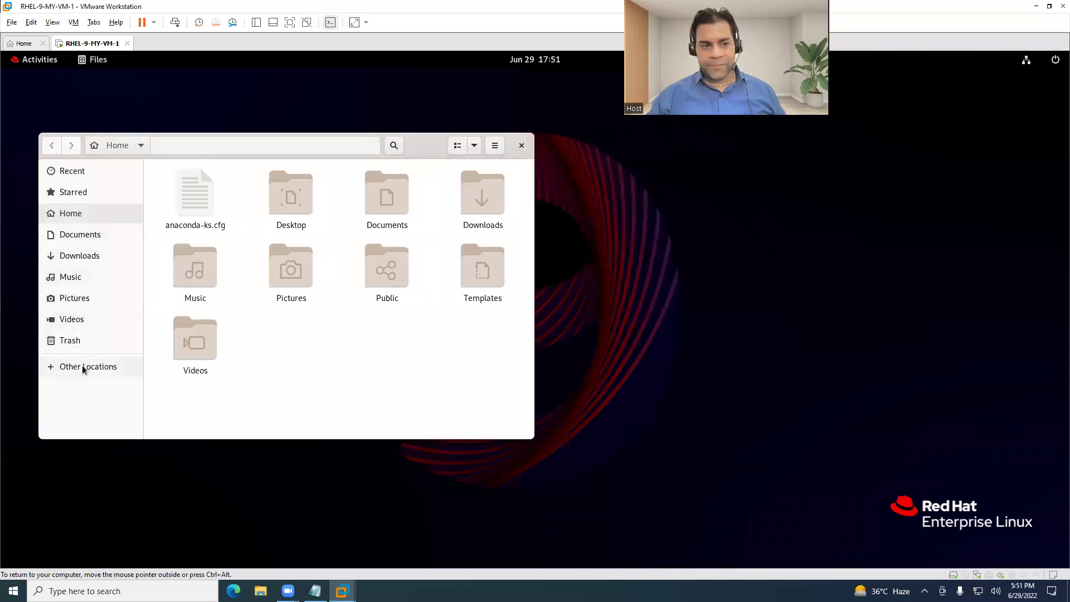
Browse the Computer root folders under Other Locations in an enlarged Files window, then close it.
left_click(84, 367)
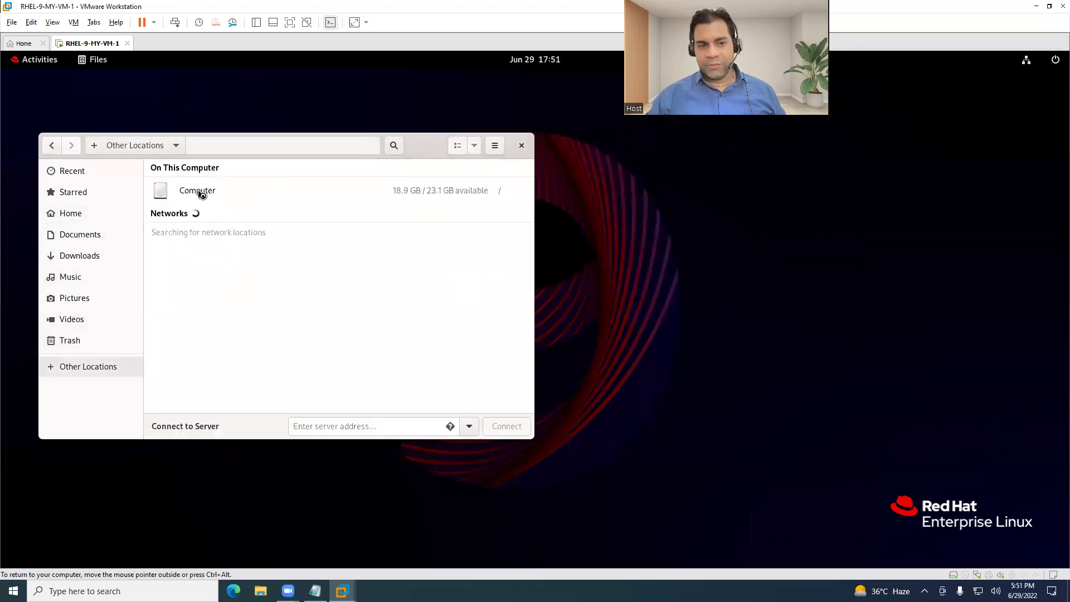
left_click(495, 192)
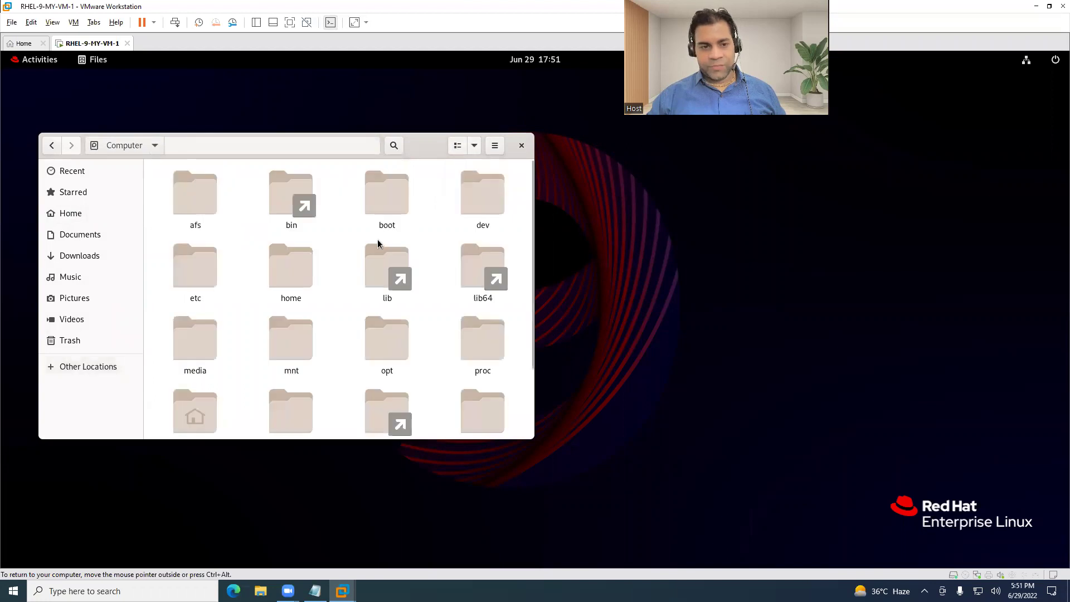
scroll(293, 255, "down", 1)
left_click_drag(532, 440, 910, 491)
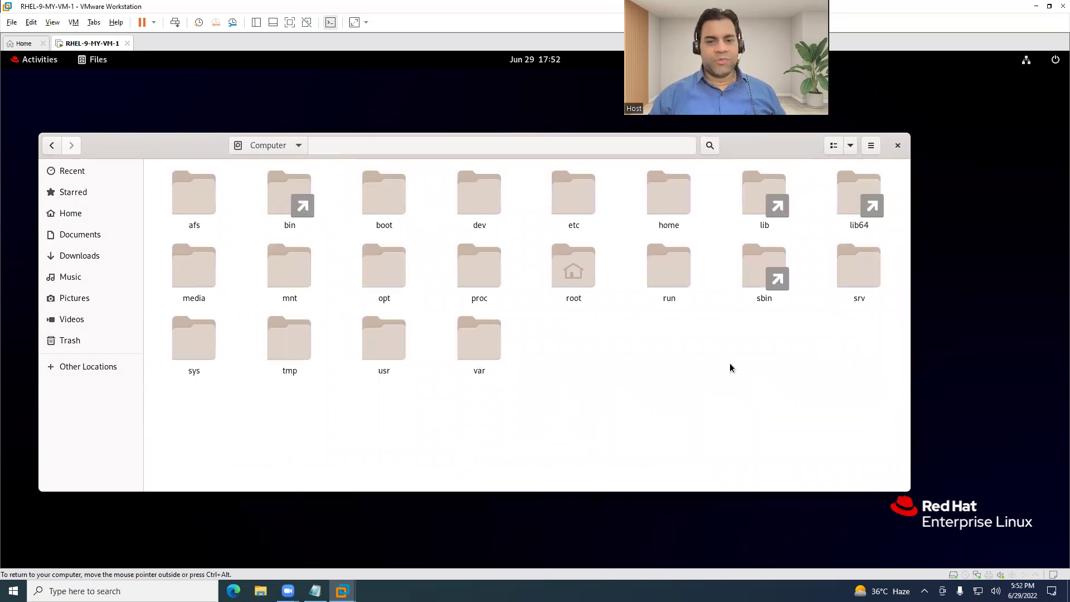
left_click(897, 146)
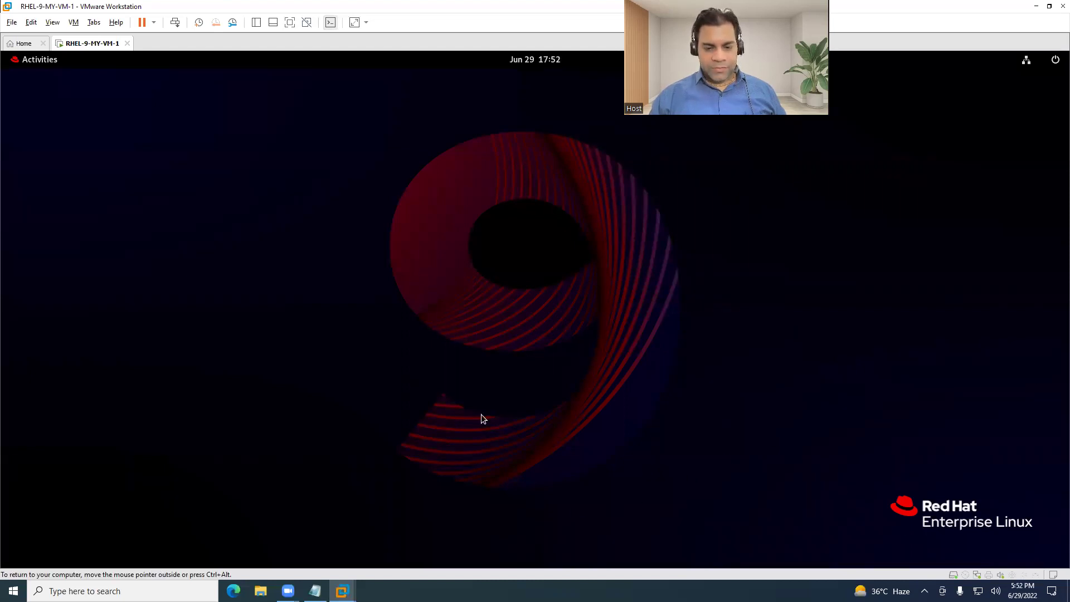
left_click(47, 59)
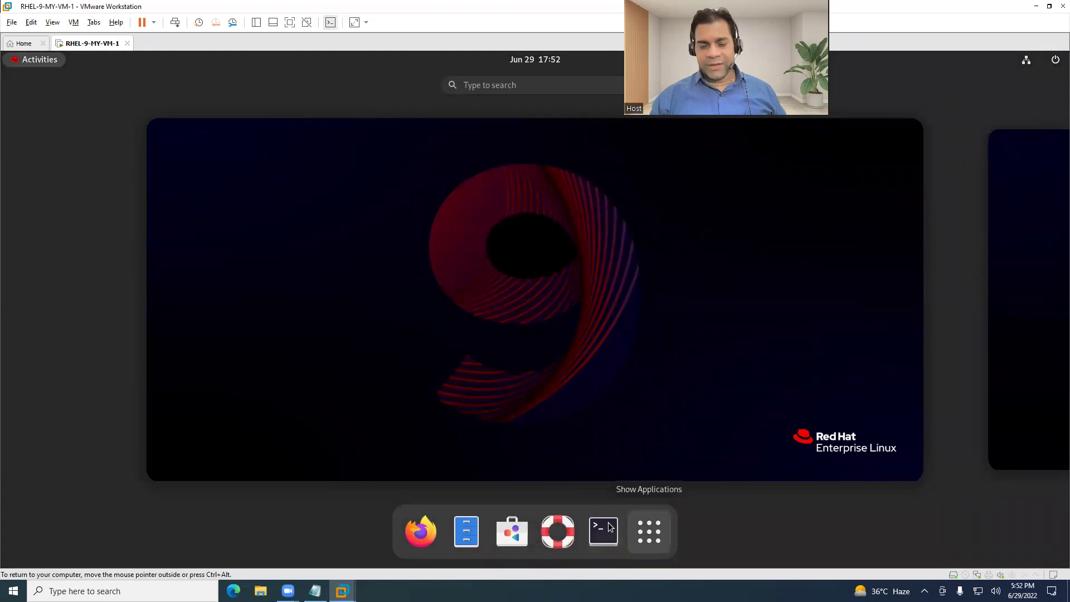
left_click(606, 527)
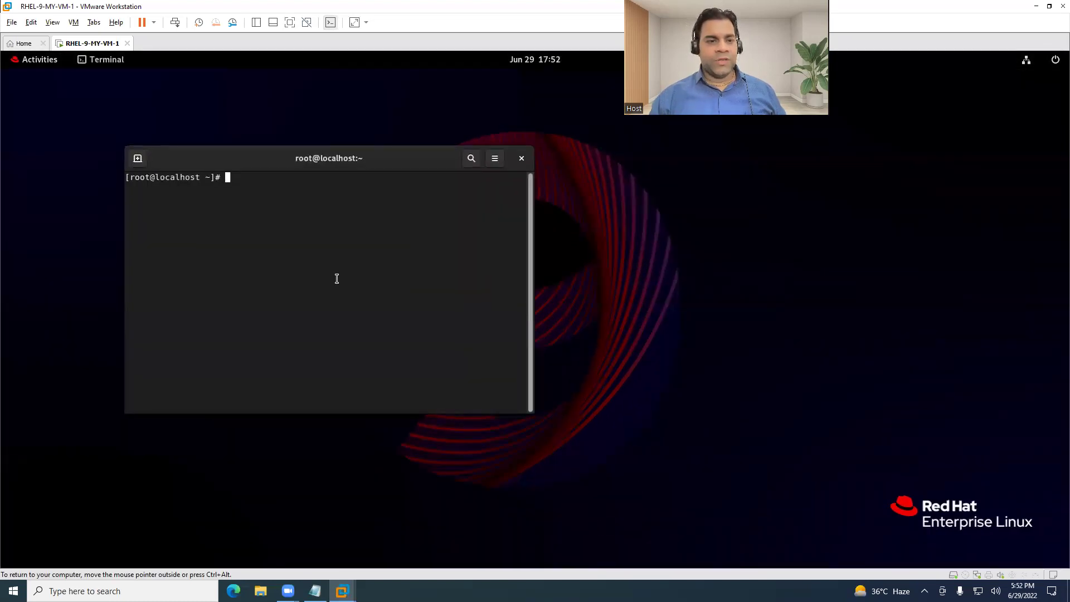
left_click_drag(292, 155, 327, 102)
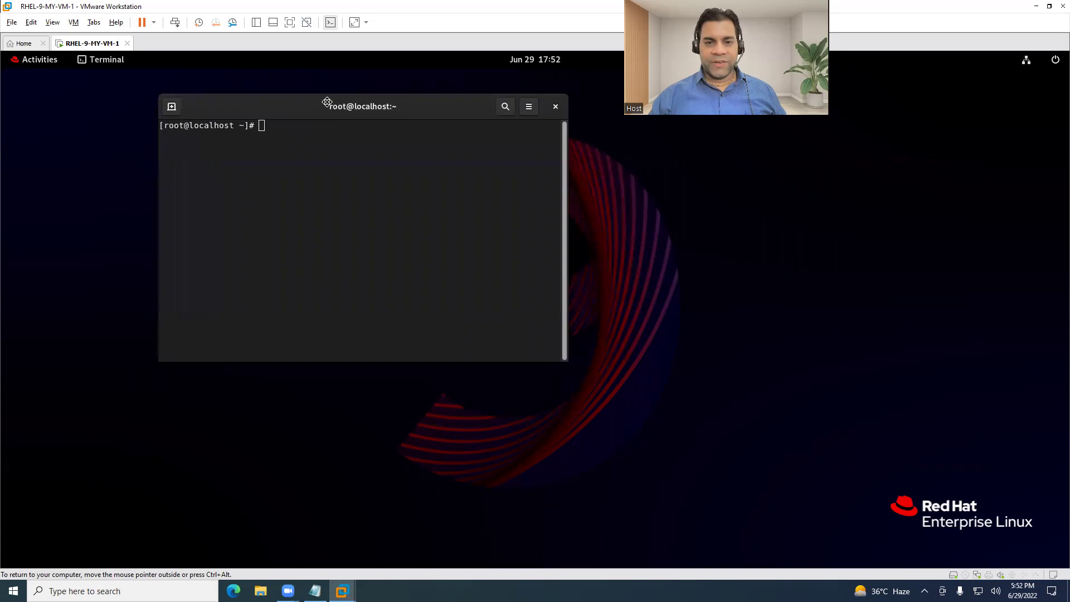
left_click(555, 106)
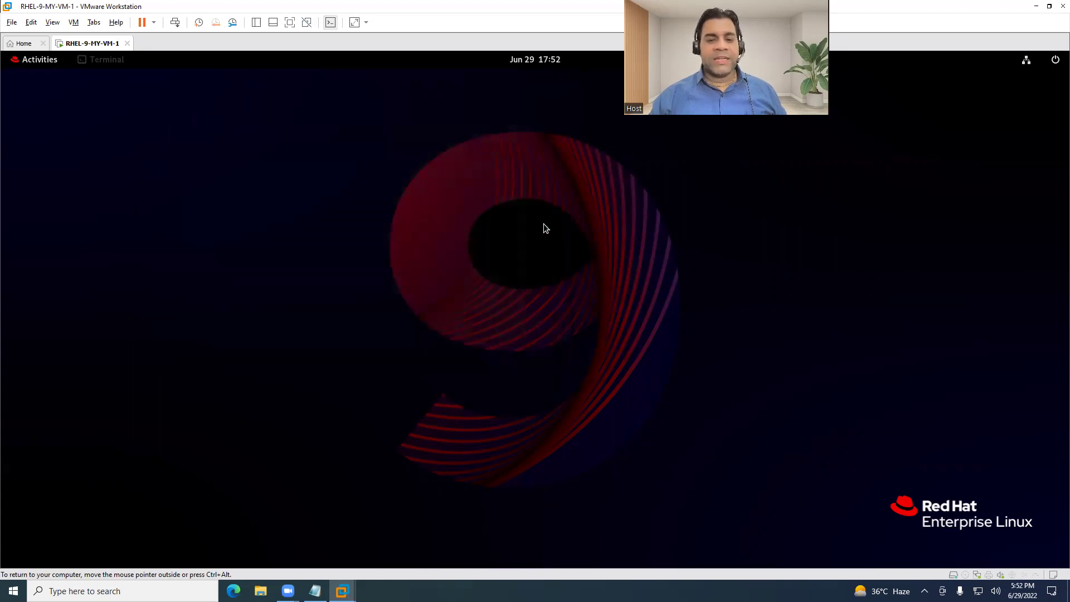
Preview several desktop wallpapers, settle on the glowing 9 background, and close Settings.
right_click(431, 248)
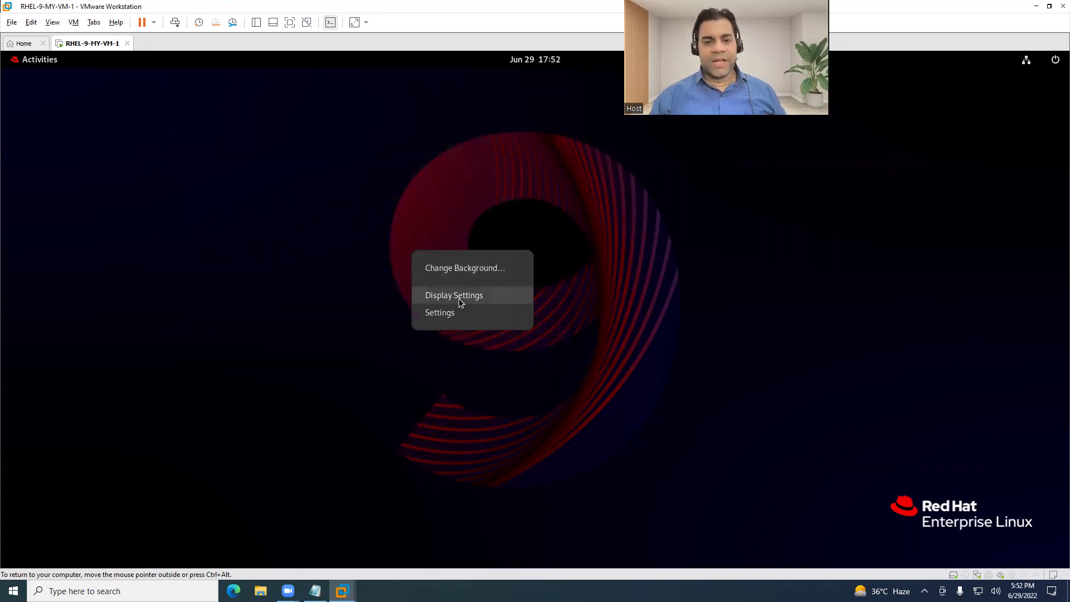
left_click(462, 268)
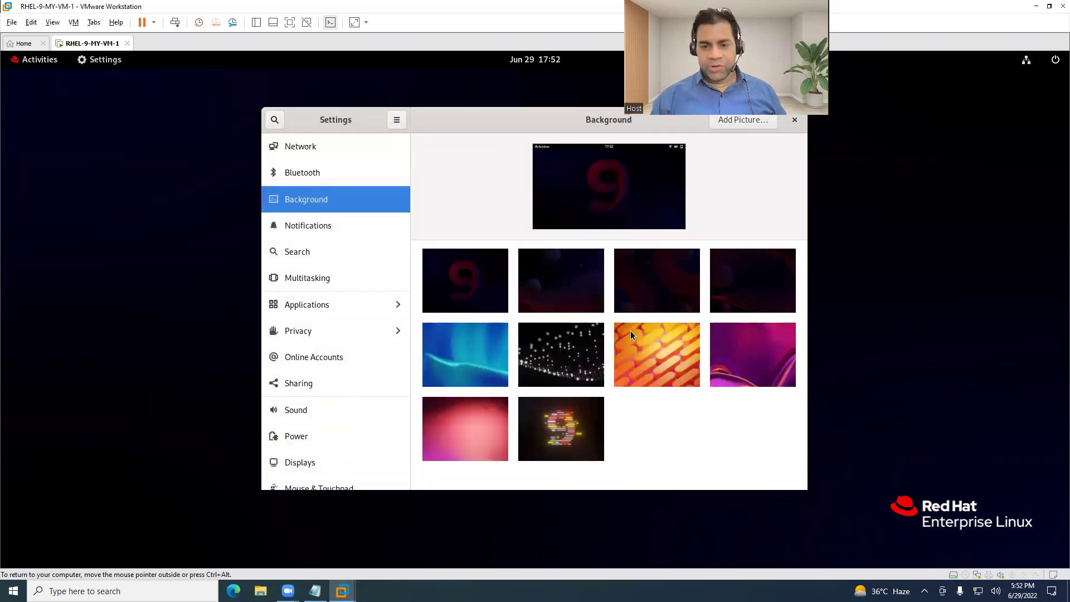
left_click(652, 357)
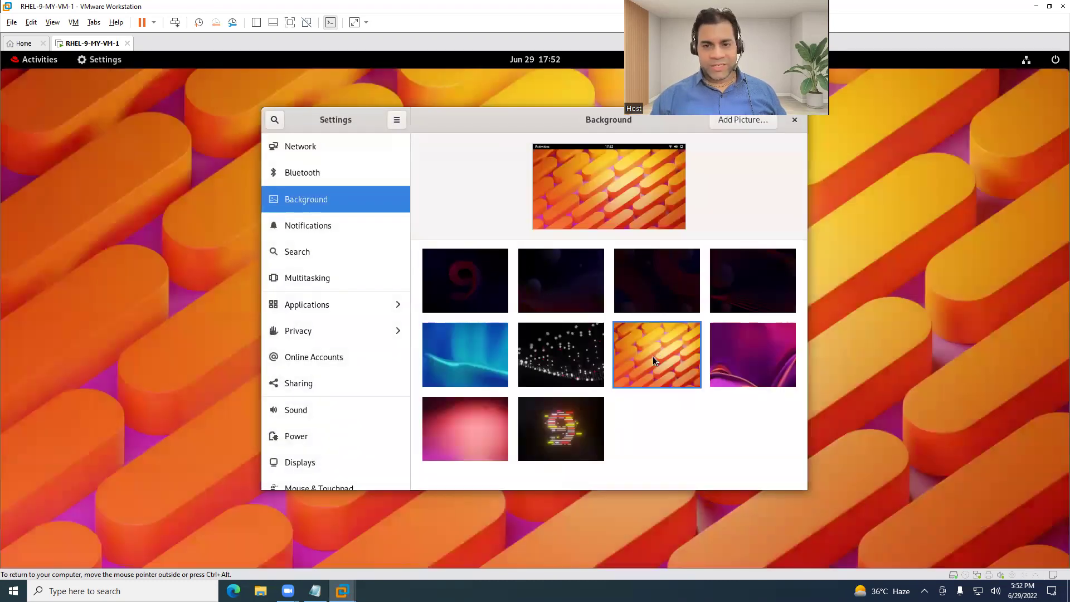
left_click(484, 351)
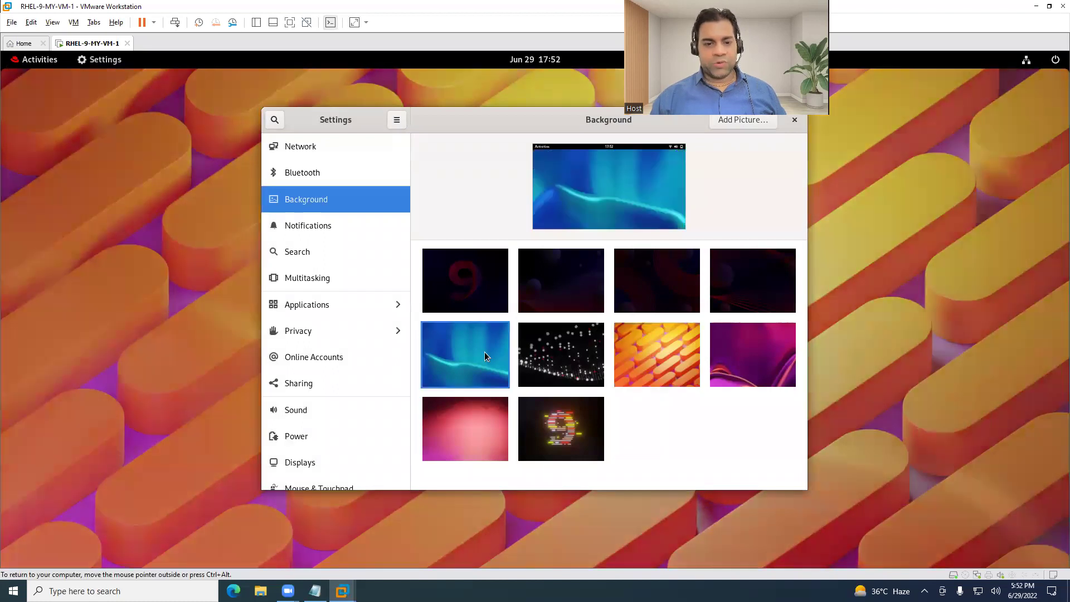
left_click(476, 295)
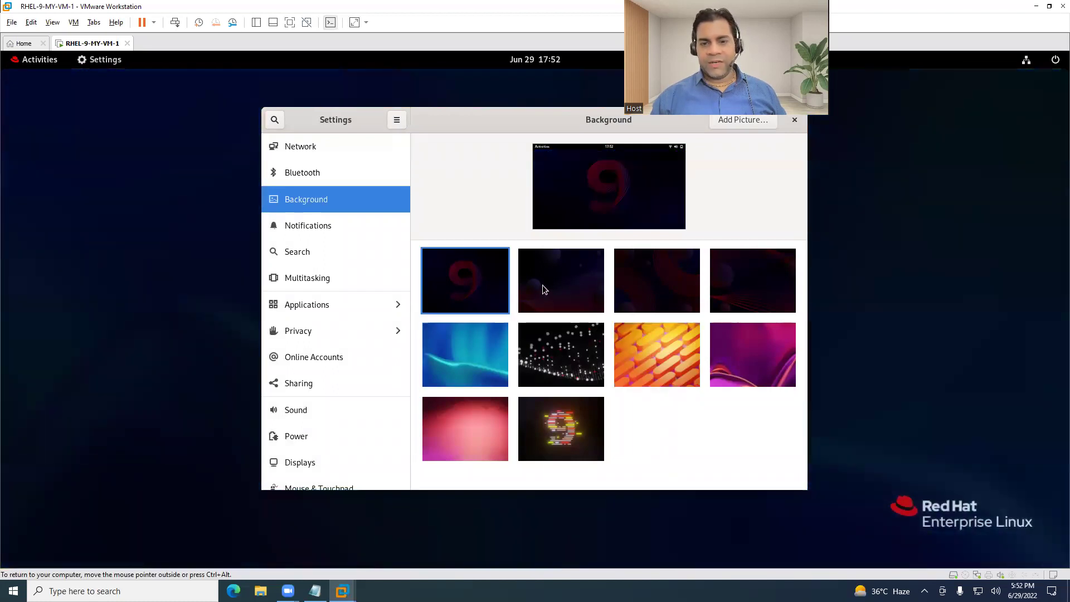
left_click(552, 286)
left_click(660, 289)
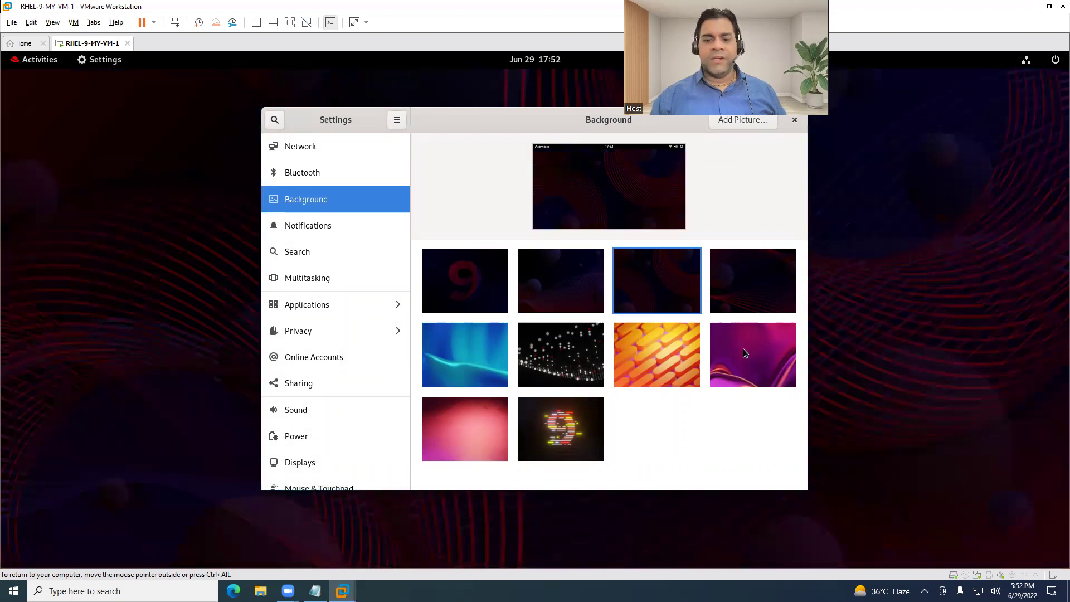
left_click(743, 349)
left_click(586, 399)
left_click_drag(583, 122, 546, 242)
left_click(758, 241)
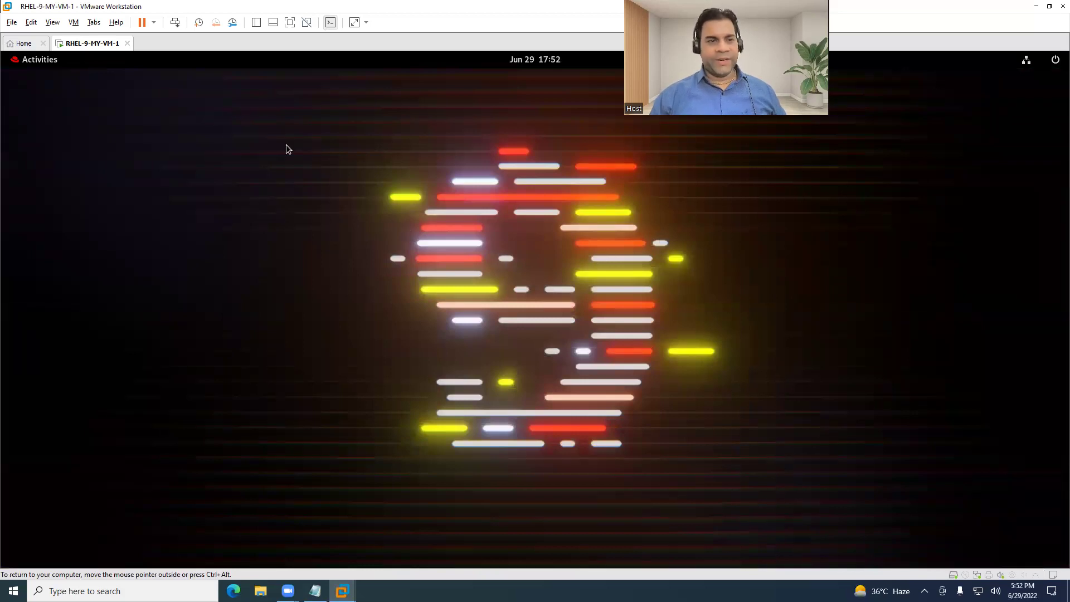
Launch a Terminal in the guest and enlarge and reposition its window.
left_click(53, 60)
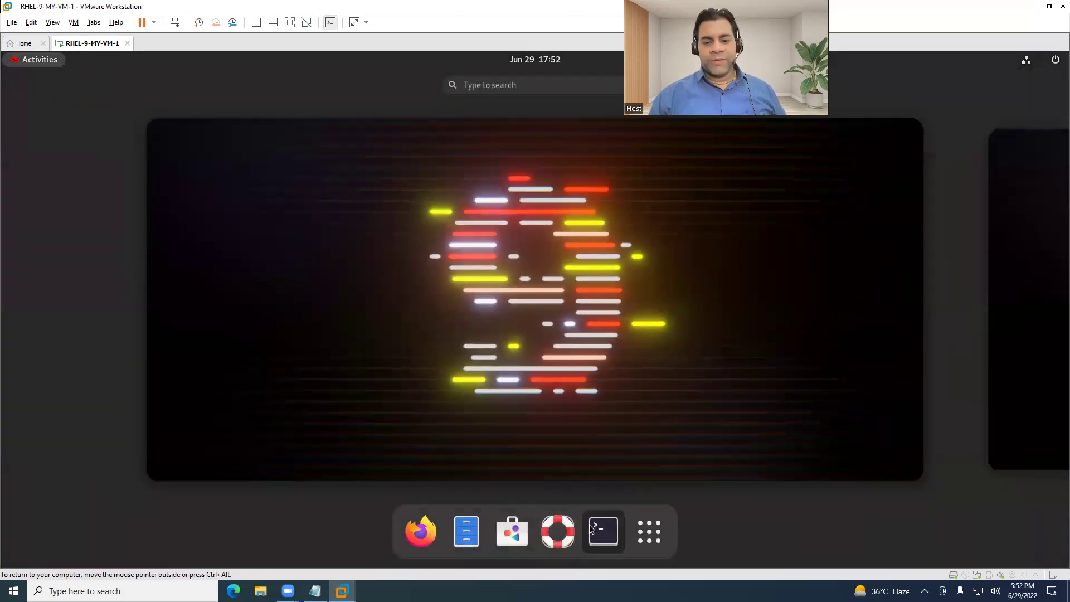
left_click(603, 531)
left_click_drag(454, 125, 526, 86)
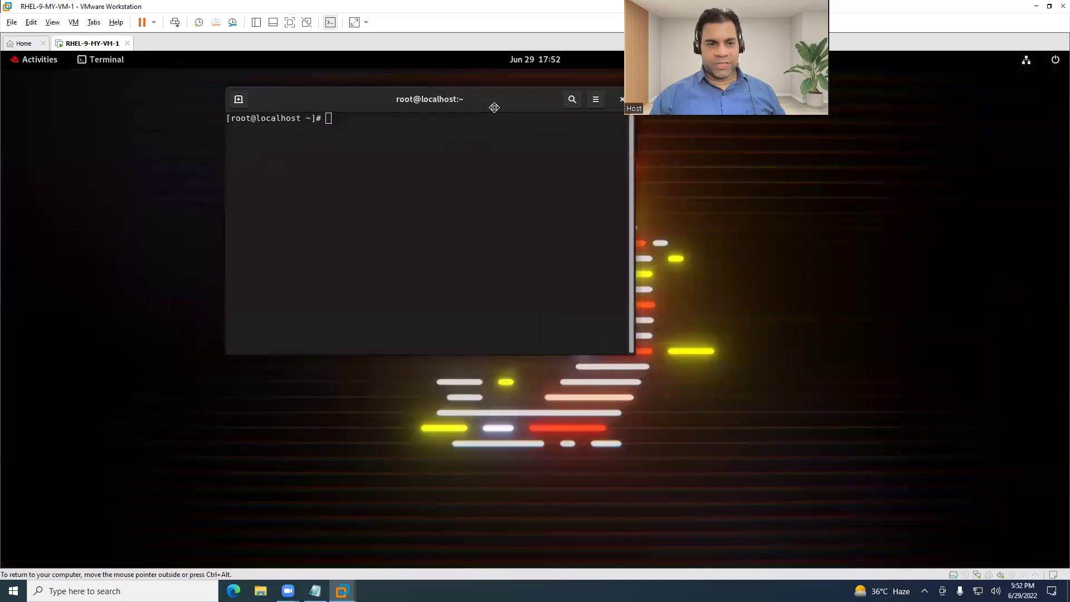
left_click_drag(630, 355, 874, 474)
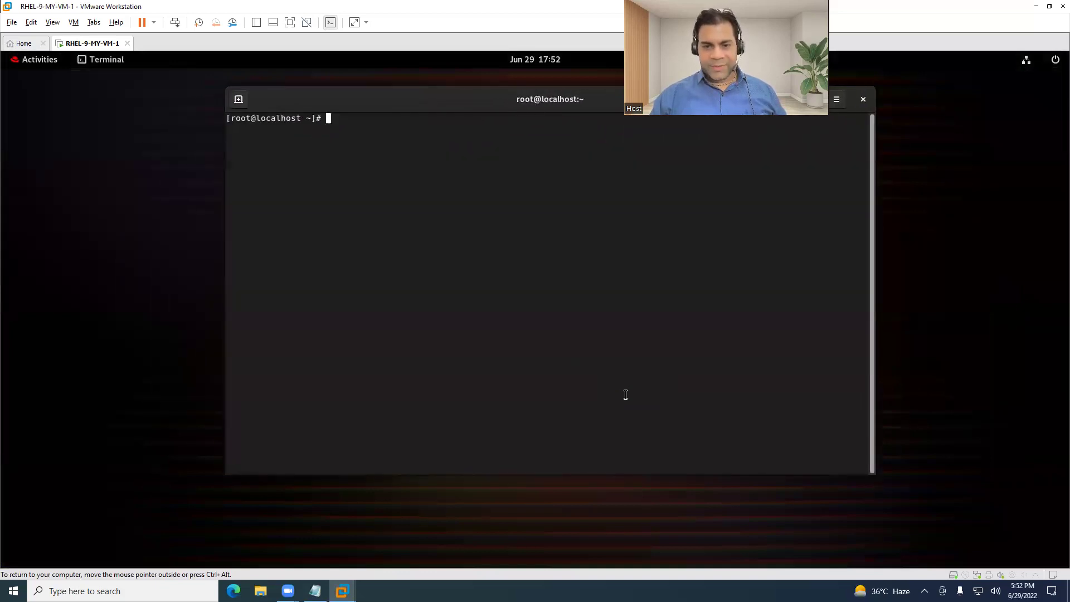
left_click_drag(526, 92, 511, 120)
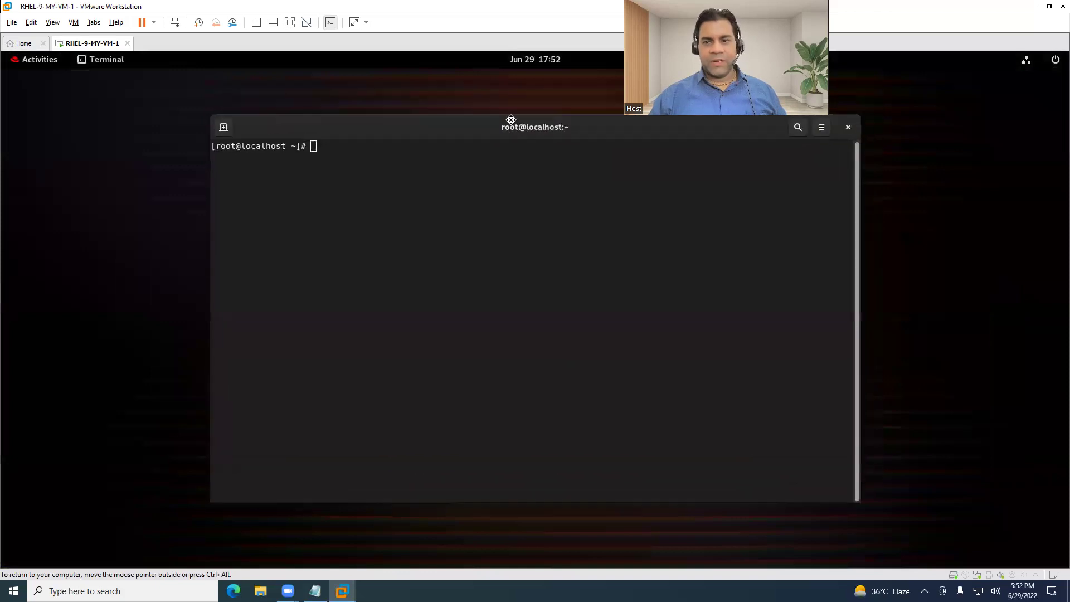
Set the terminal's Preferences theme variant to Light.
left_click(821, 127)
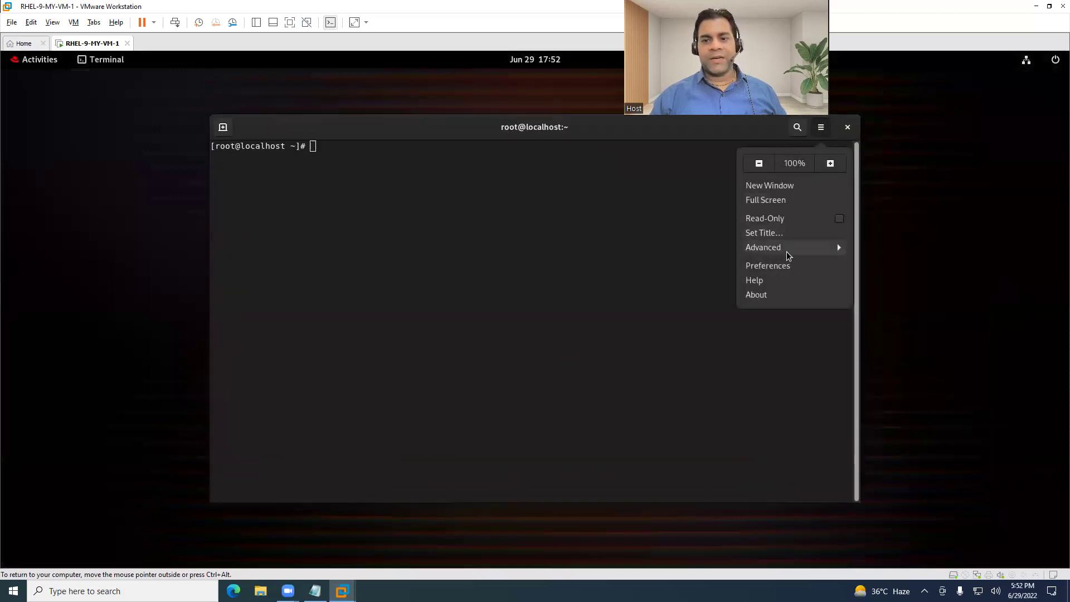
left_click(777, 266)
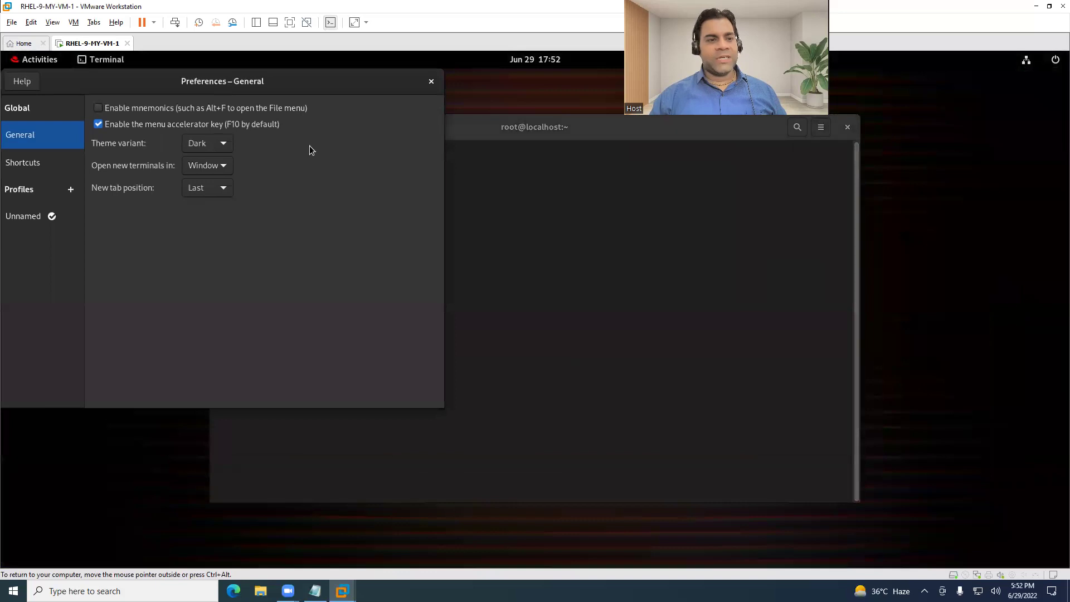
left_click_drag(245, 82, 394, 98)
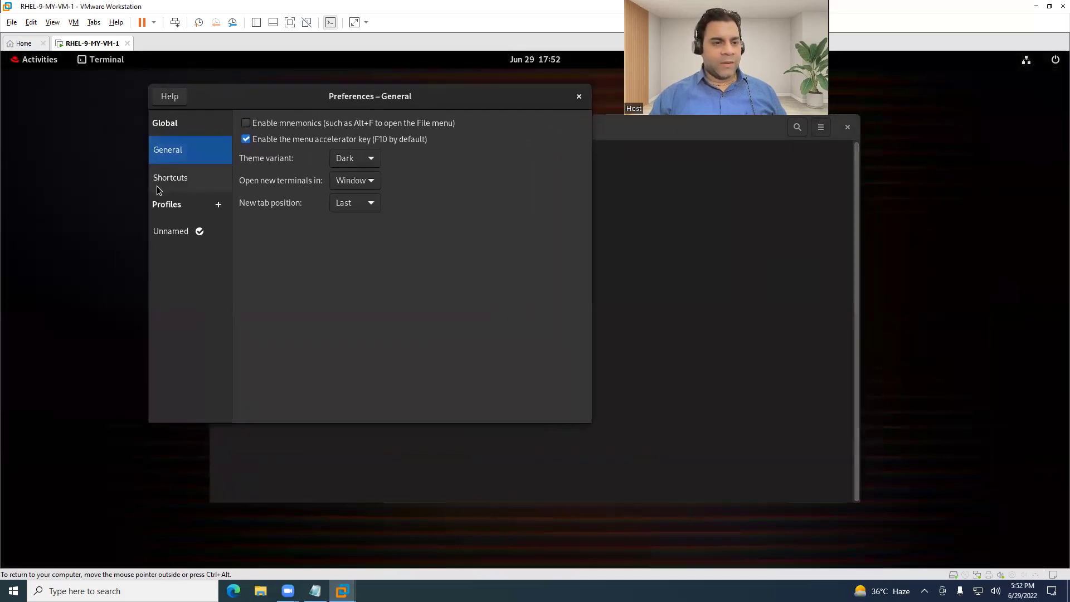
left_click(370, 160)
left_click(363, 146)
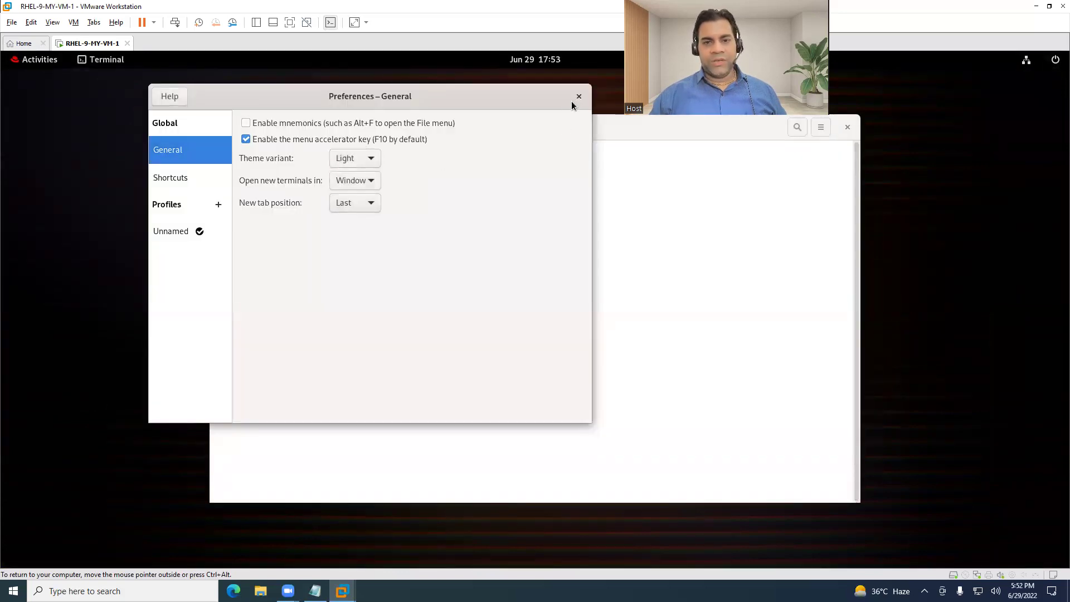
left_click(578, 96)
Enlarge the terminal text one step, resize the window, and add empty prompt lines.
left_click_drag(471, 136, 425, 106)
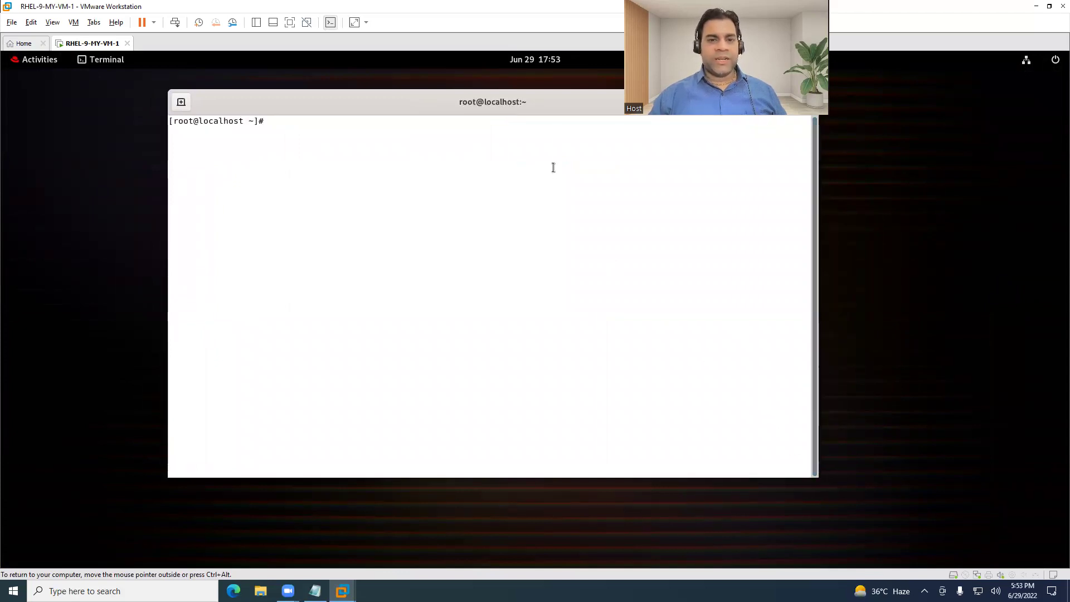
key("ctrl+plus")
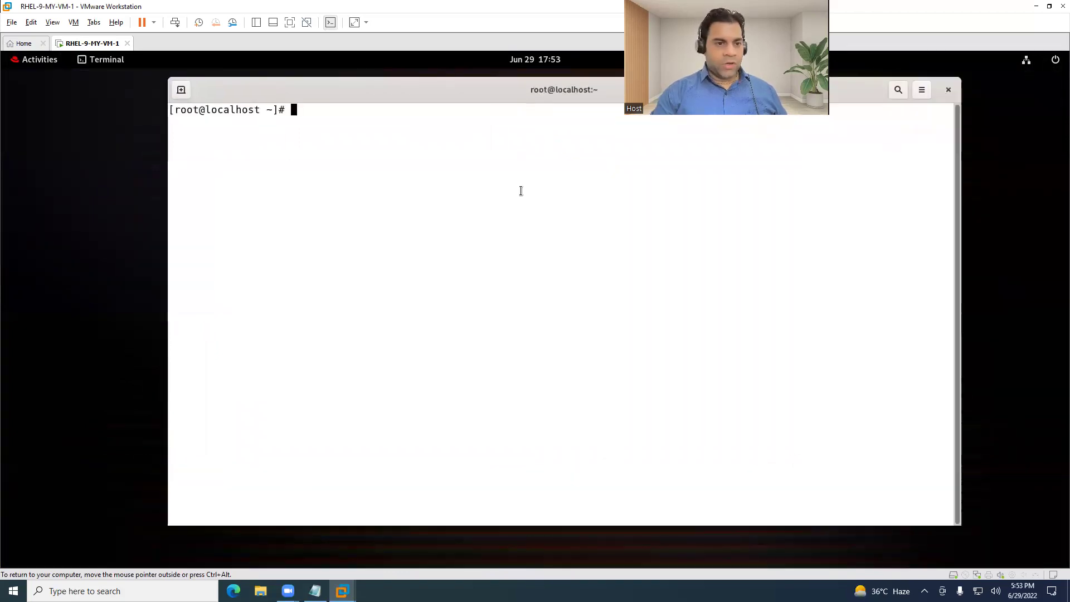
left_click_drag(479, 74, 485, 205)
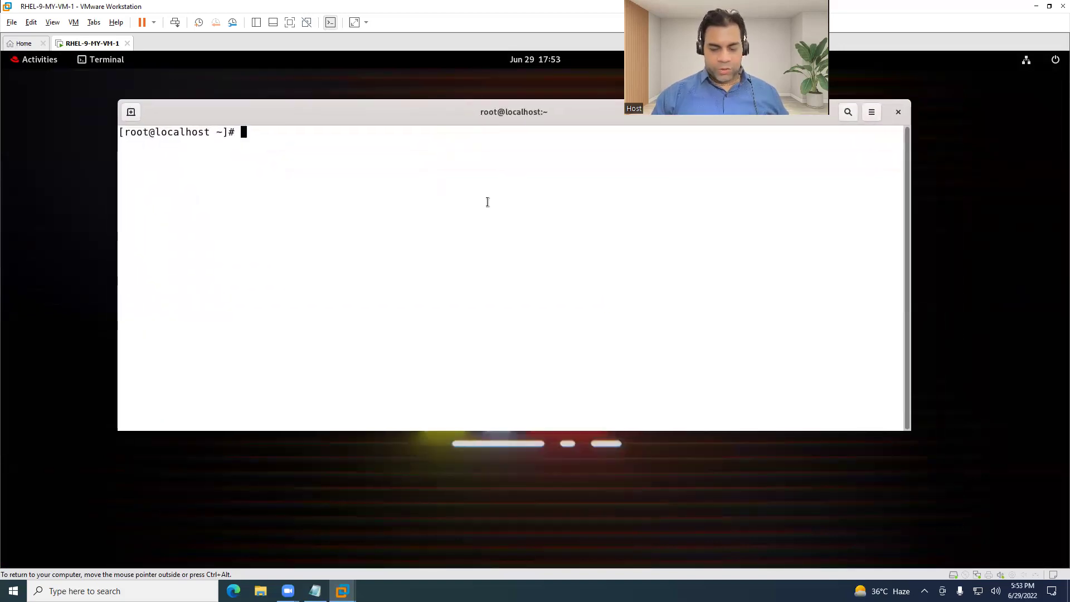
key("Return")
key("Return")
key("Return")
key("Return")
key("Return")
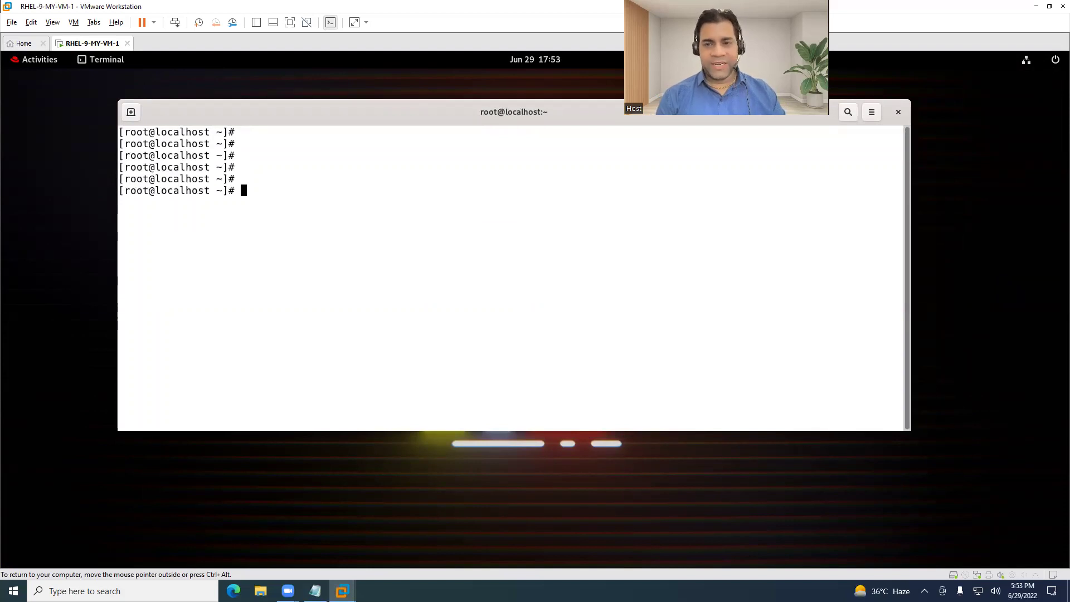
Restore the VMware window and take a snapshot named 'My Fresh Machine'.
double_click(190, 11)
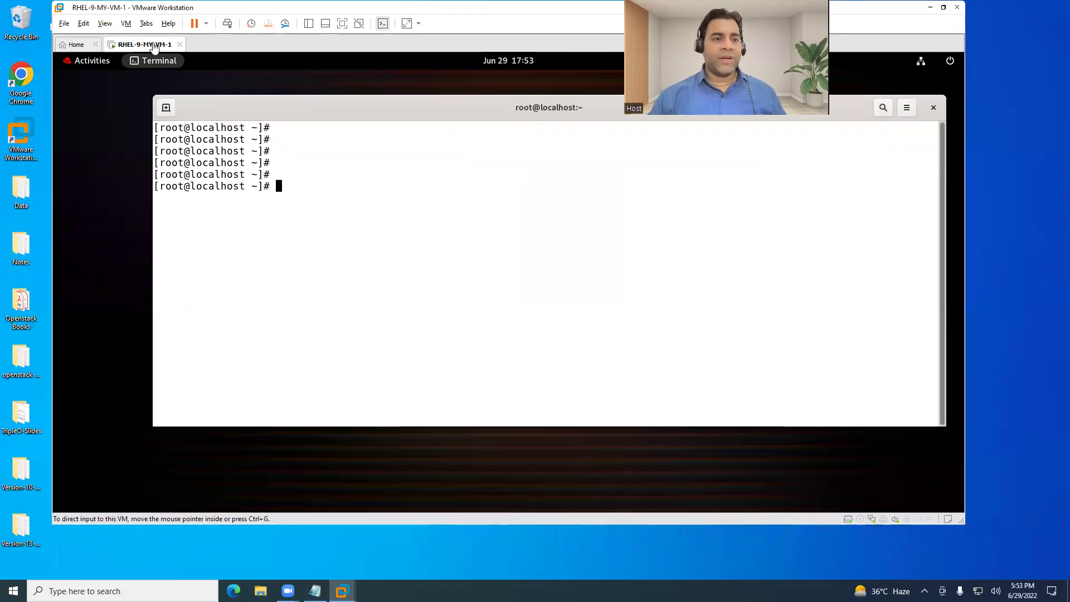
left_click(285, 25)
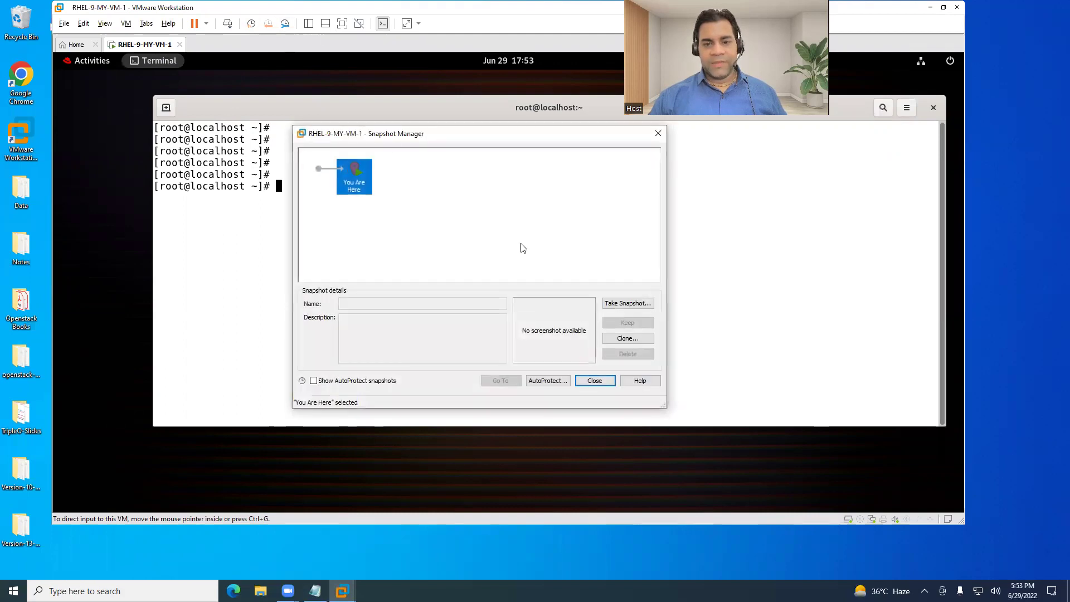
left_click(626, 304)
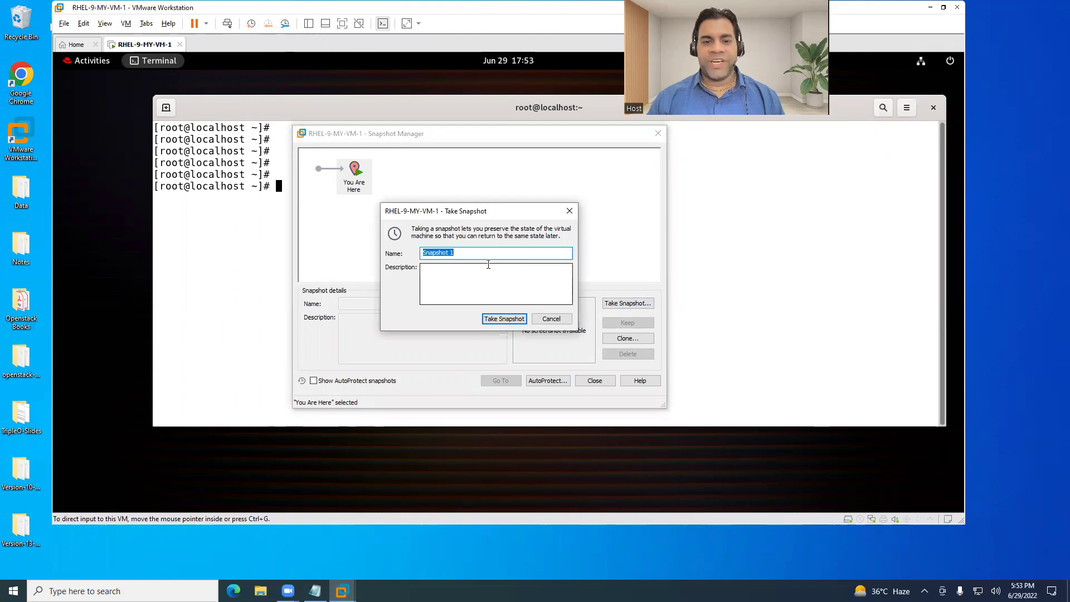
type("My Fre")
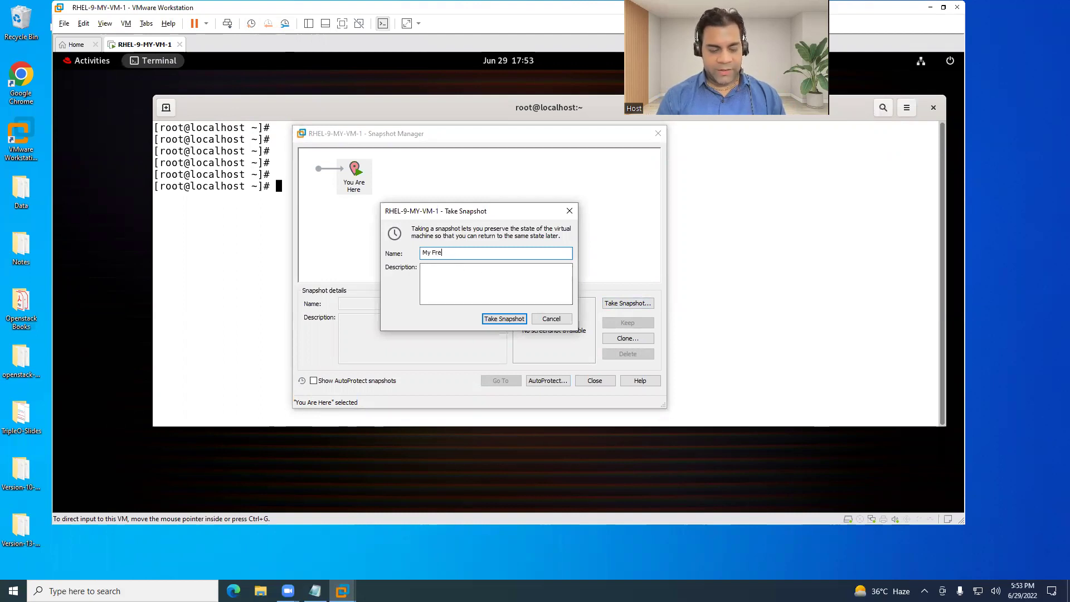
type("sh Machine")
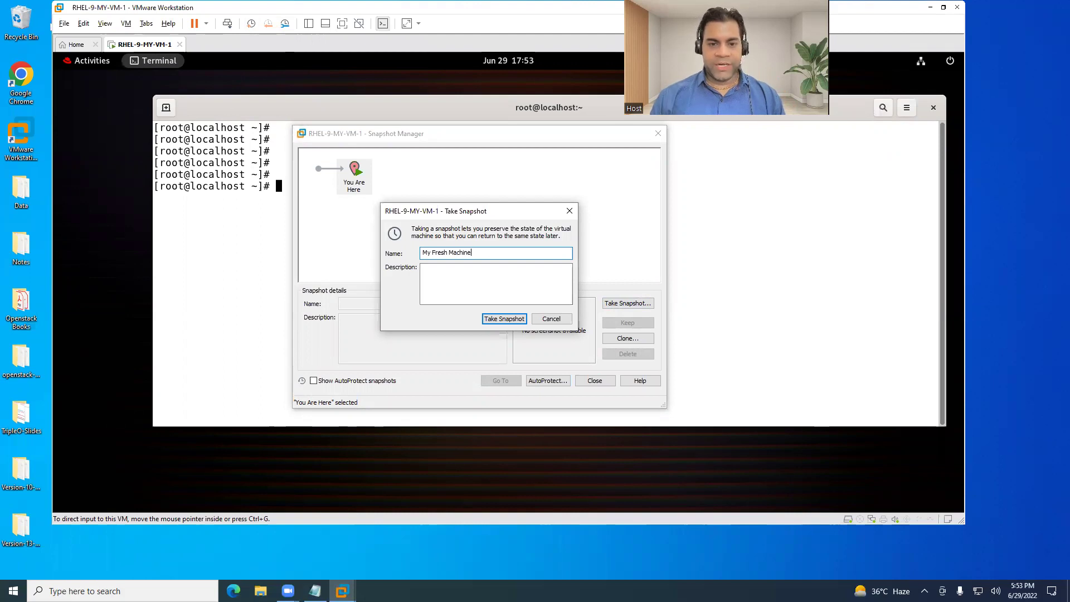
left_click(506, 320)
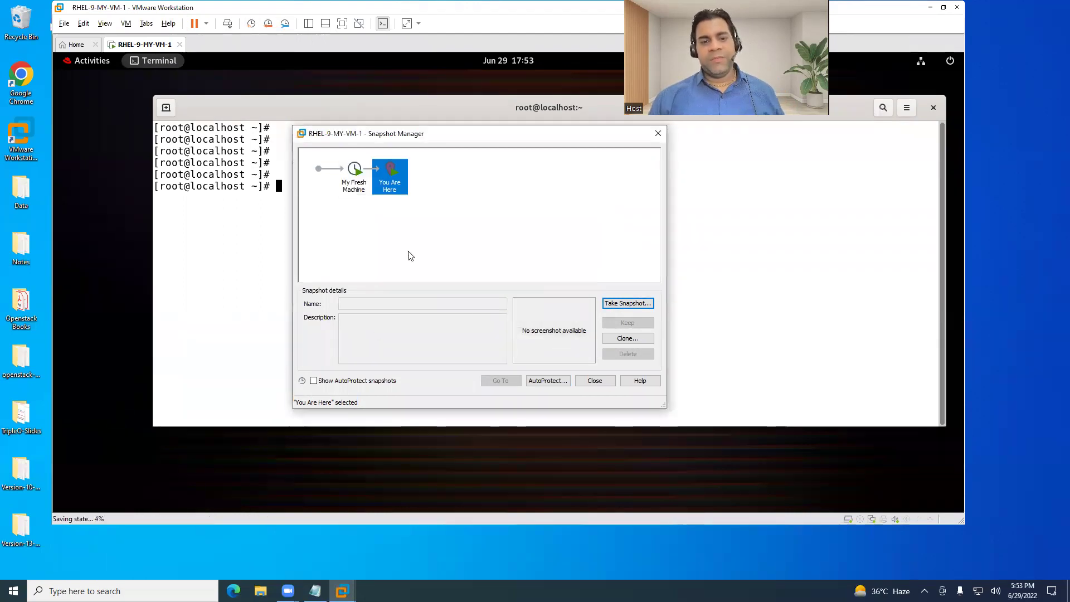
left_click(593, 381)
Enter several junk commands like 'fsddfdfsd' in the terminal, then reopen the Snapshot Manager.
type("fsddfdfsd")
key("Return")
type("fdfsdf")
key("Return")
type("dfsdf")
key("Return")
type("dsfd")
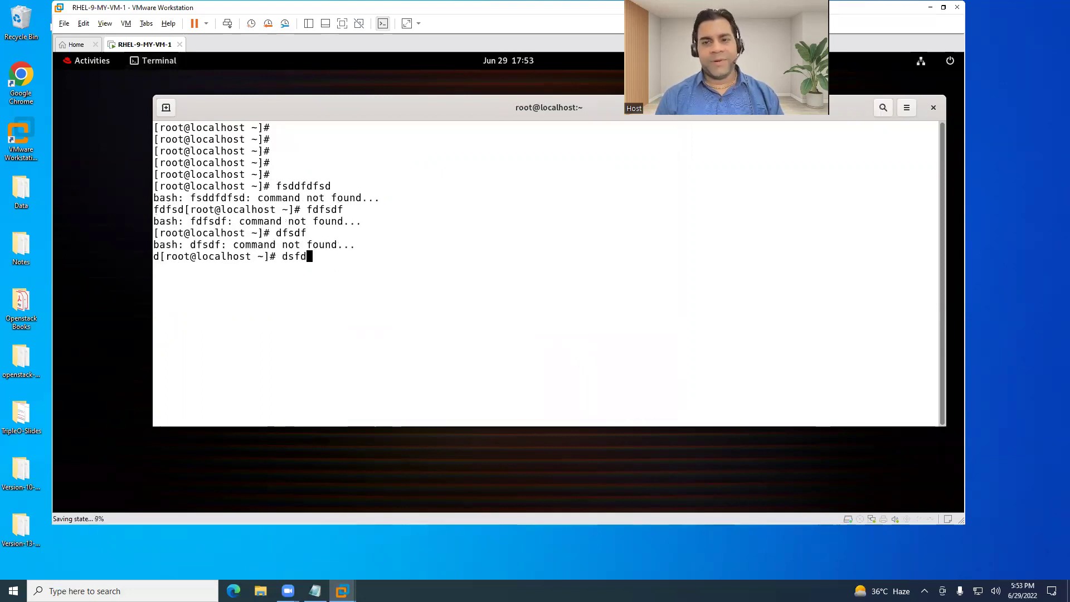
type("fd")
key("Return")
type("fdfsd")
key("Return")
type("fdsfdfd")
key("Return")
type("fdfsdf")
key("Return")
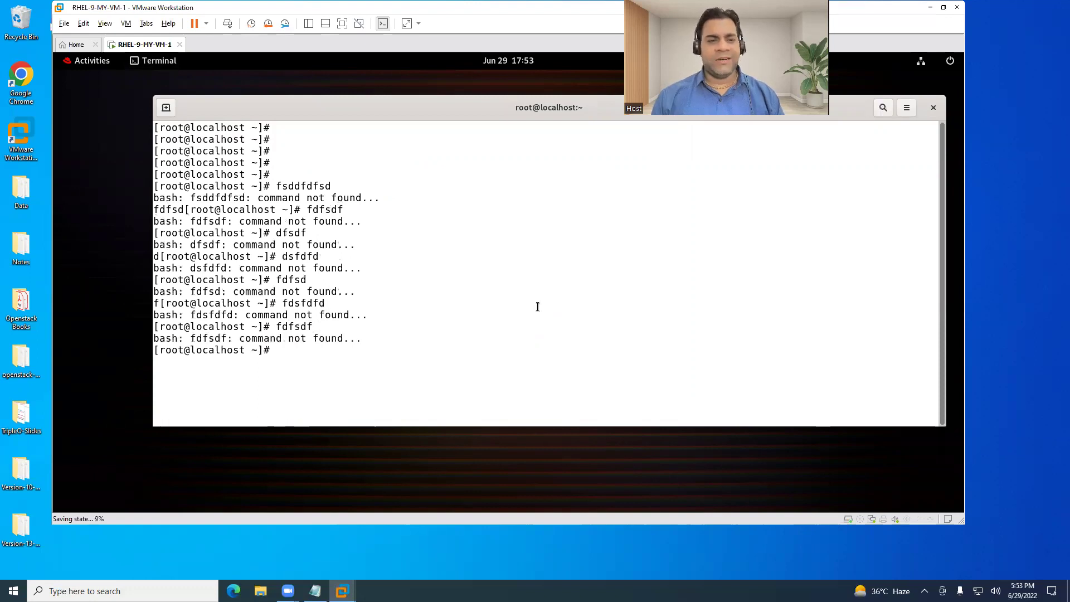
left_click(285, 23)
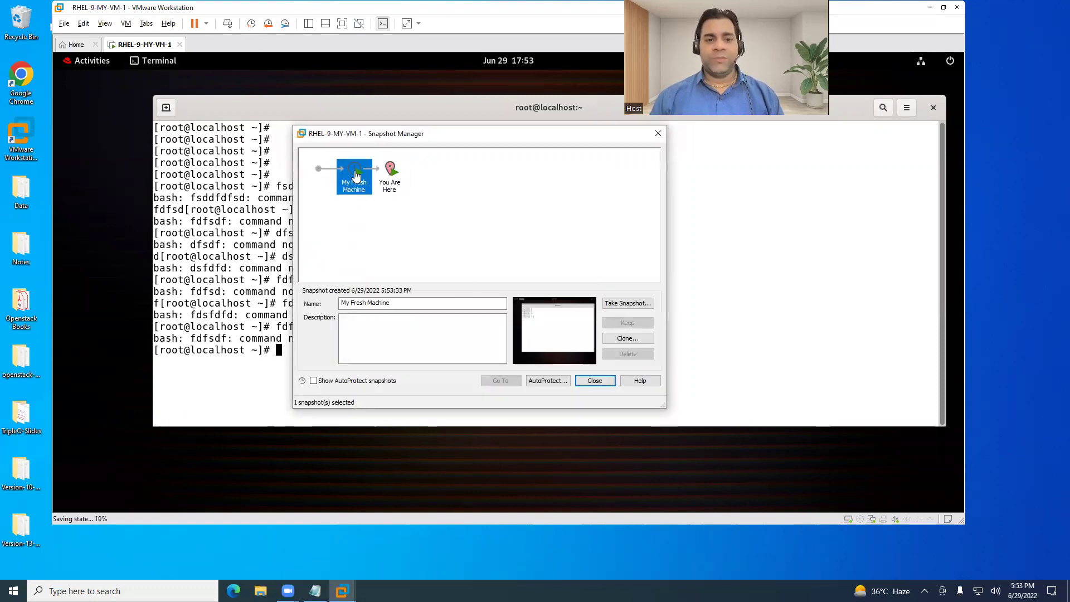
Revert to the My Fresh Machine snapshot, confirming, and shift the VMware window right.
left_click(509, 382)
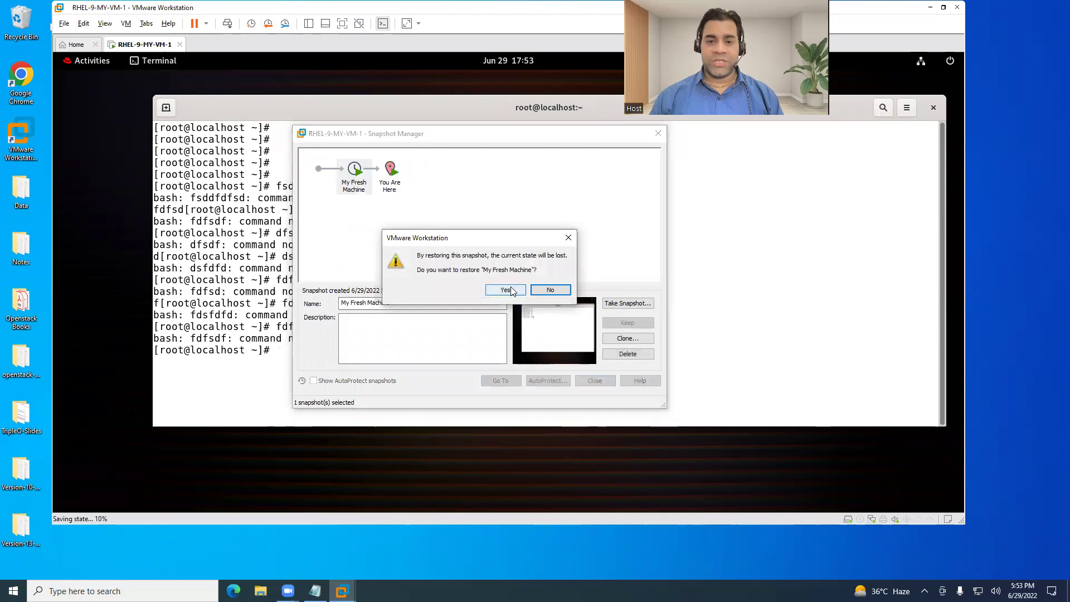
left_click(513, 290)
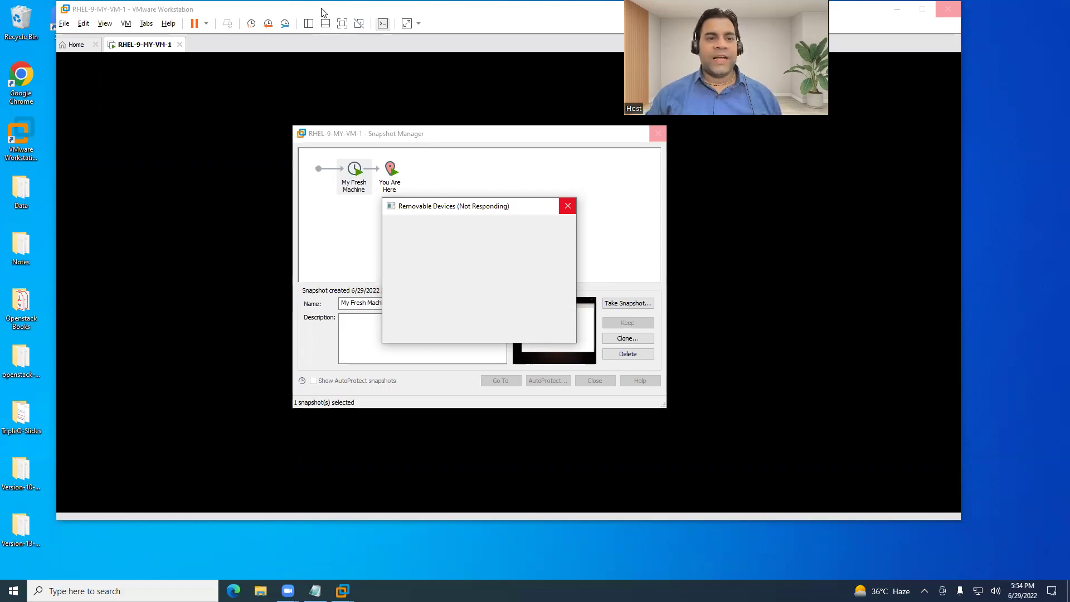
left_click_drag(325, 12, 397, 18)
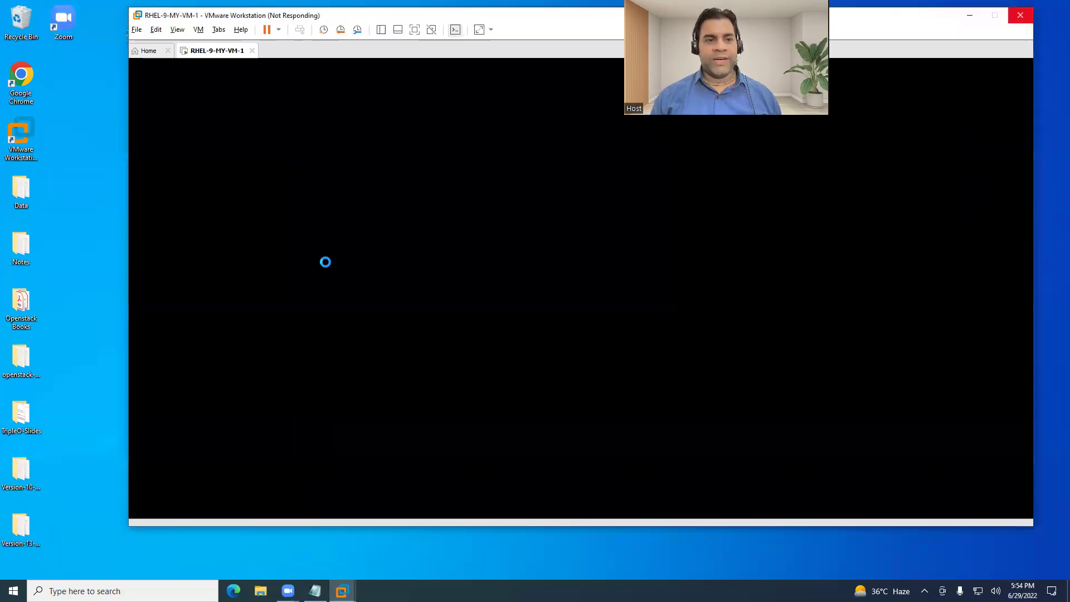